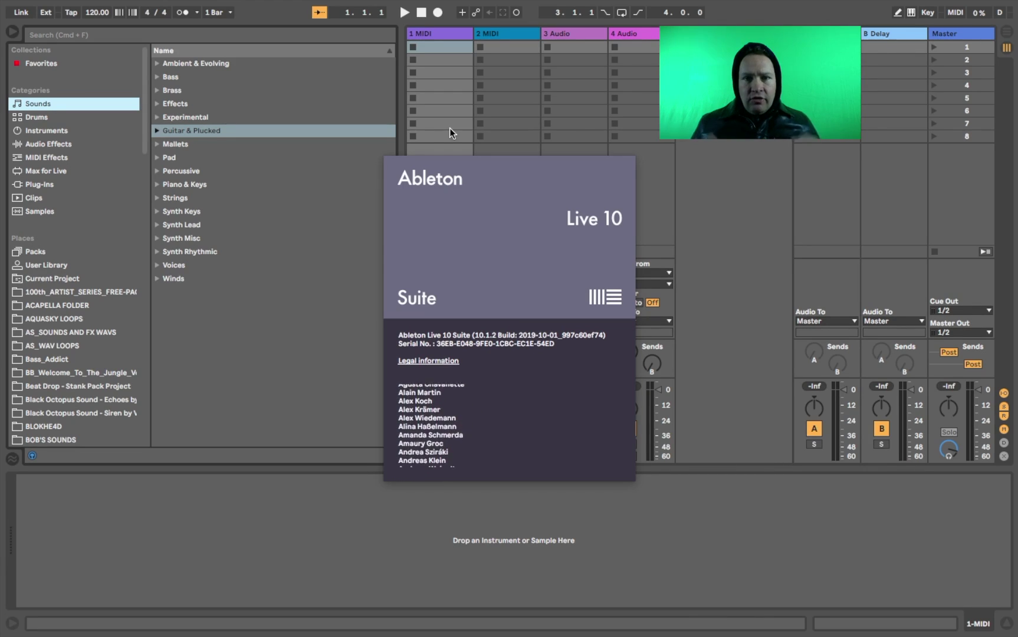
# Step: Dismiss the splash screen, open the preferences and keep US-English as the interface language
pyautogui.click(456, 190)
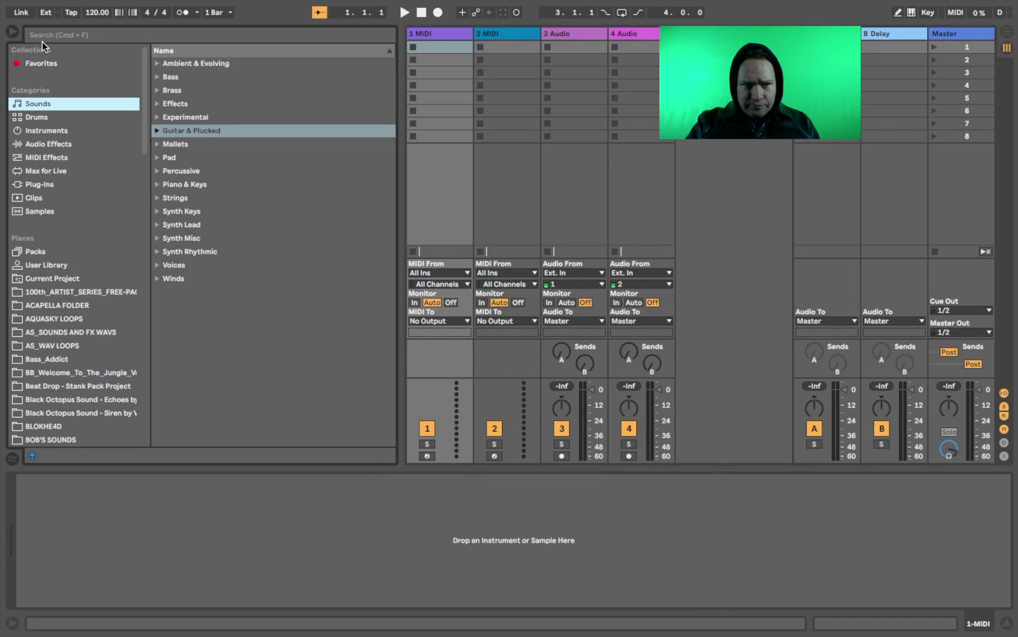
pyautogui.click(48, 8)
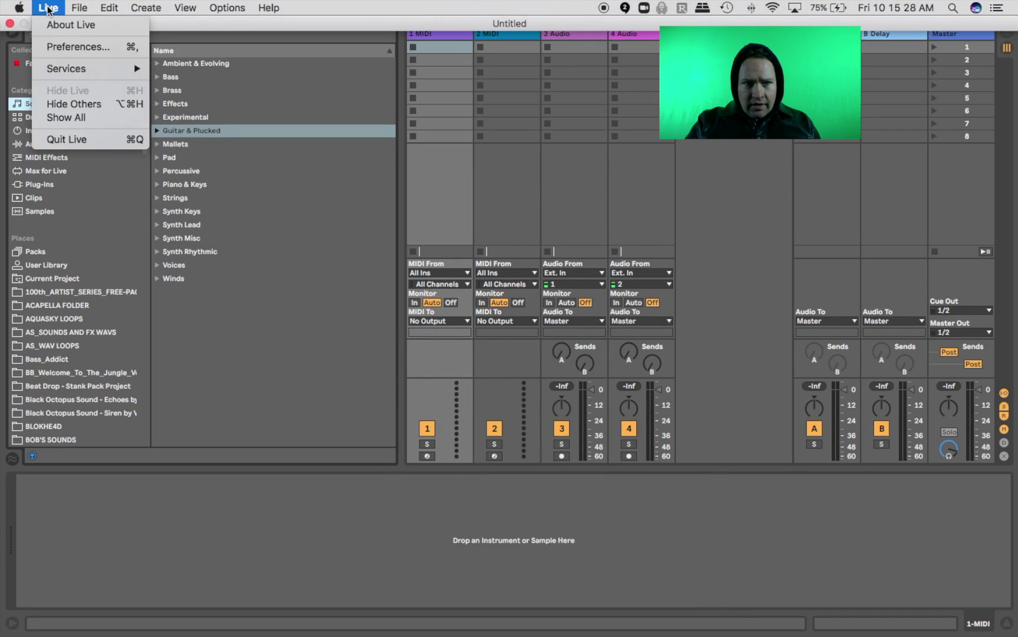
pyautogui.click(59, 46)
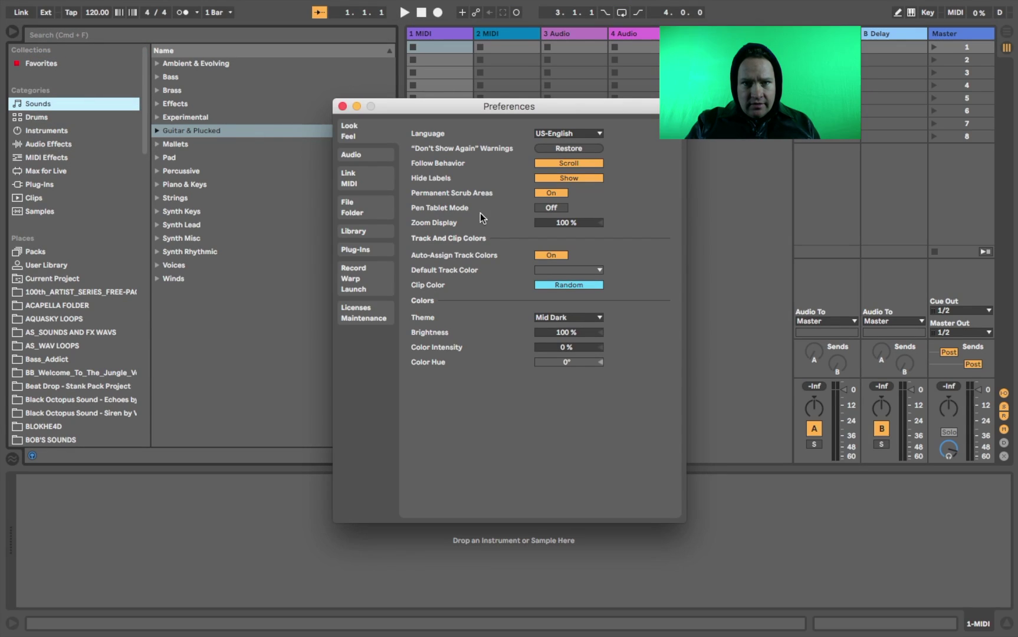
pyautogui.click(584, 134)
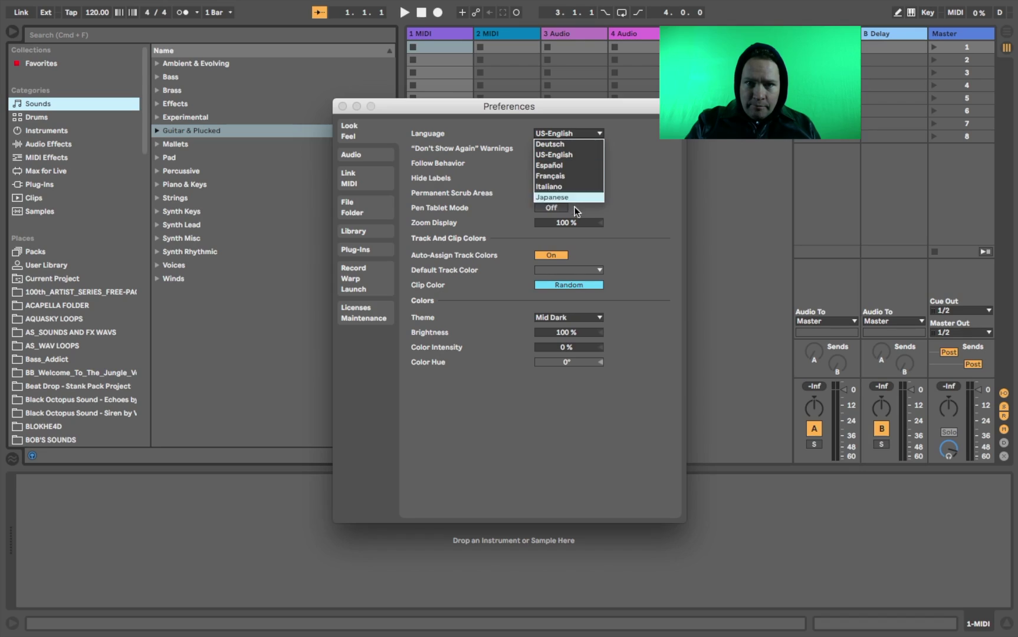
pyautogui.click(579, 154)
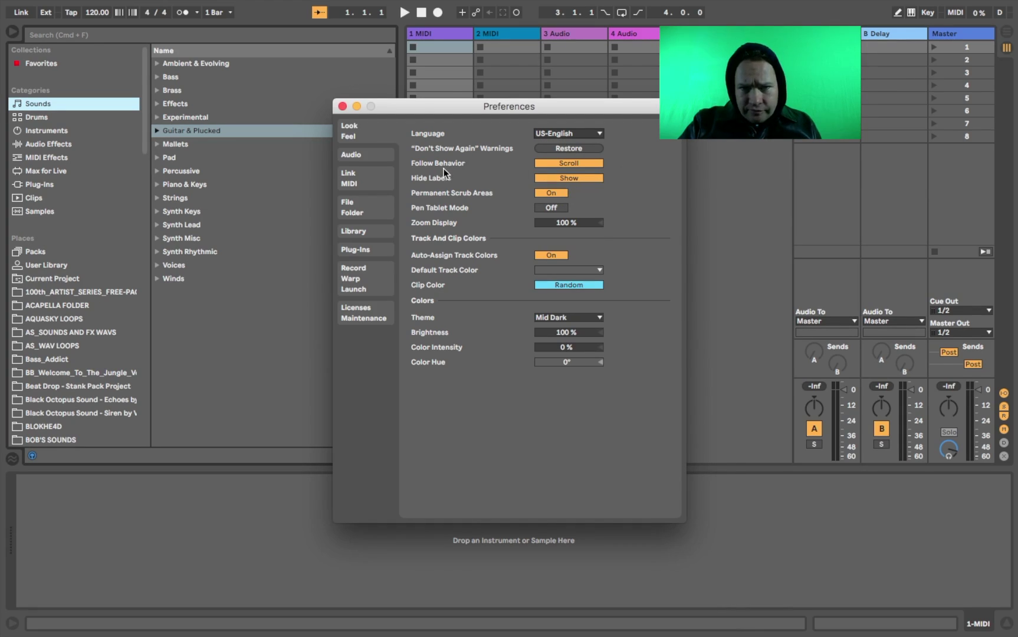
# Step: Try the Follow Behavior option and toggle Hide Labels between Show and Hide, ending on Hide
pyautogui.click(589, 163)
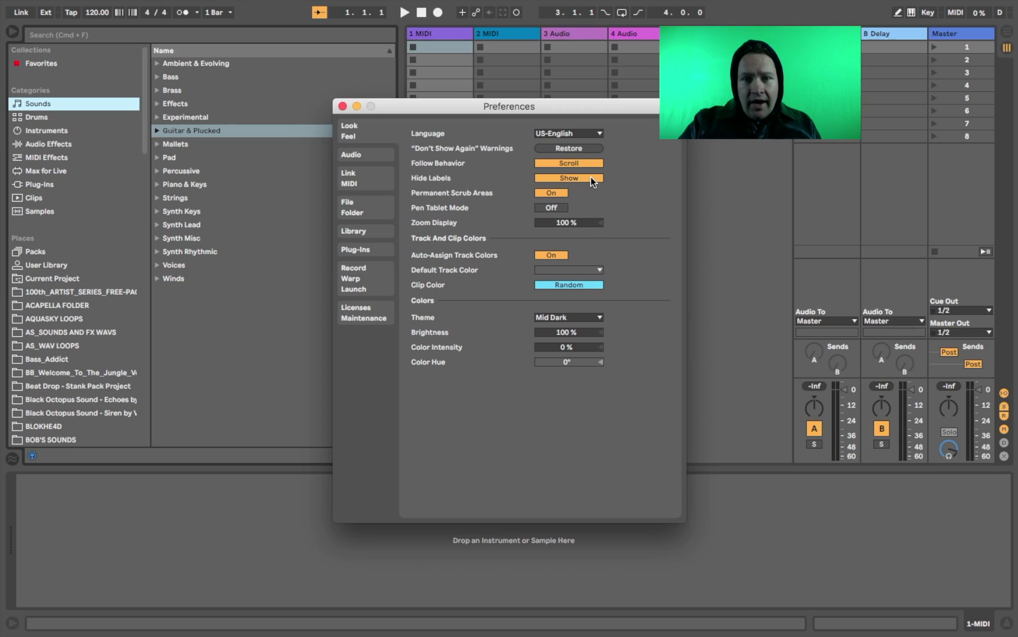
pyautogui.click(591, 177)
pyautogui.click(590, 177)
pyautogui.click(591, 177)
pyautogui.click(591, 178)
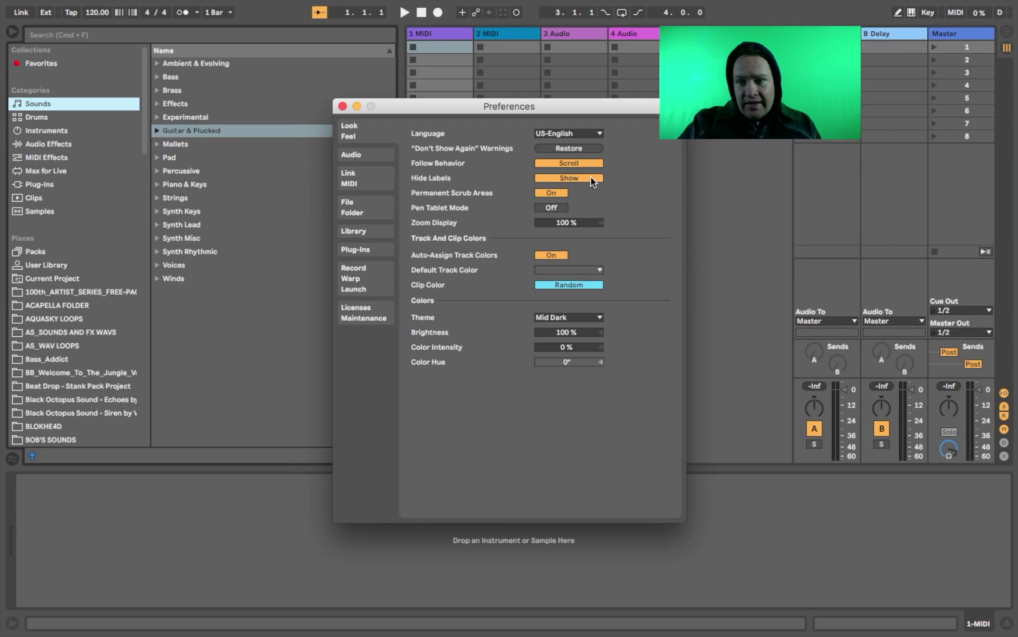
pyautogui.click(590, 177)
pyautogui.click(590, 177)
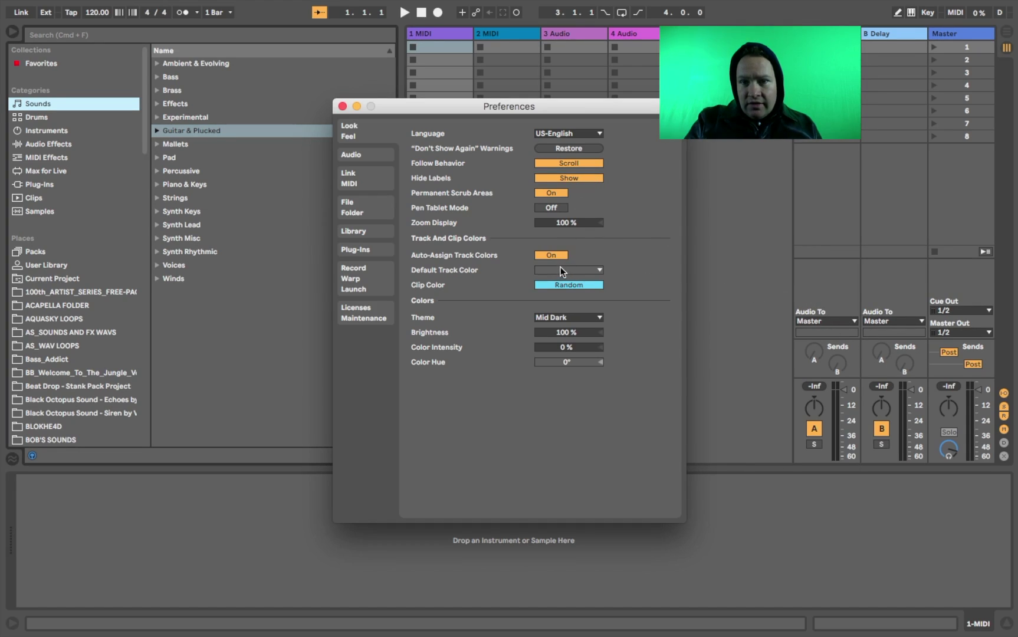
pyautogui.click(569, 177)
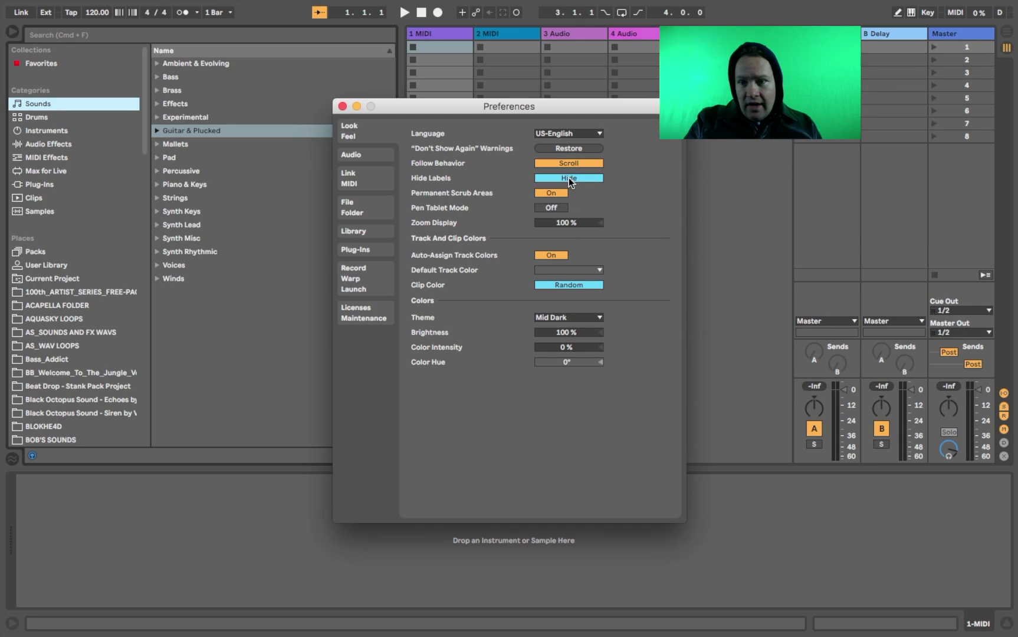
# Step: Move the Preferences window clear of the mixer and compare the label display, leaving Hide Labels on Show
pyautogui.moveTo(611, 106); pyautogui.dragTo(283, 72)
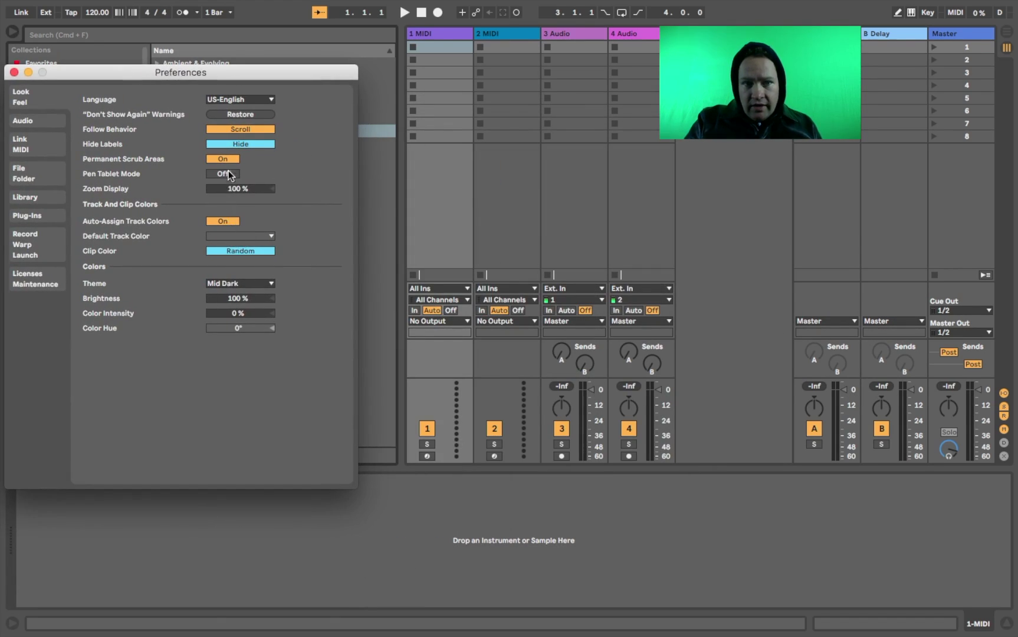
pyautogui.click(232, 144)
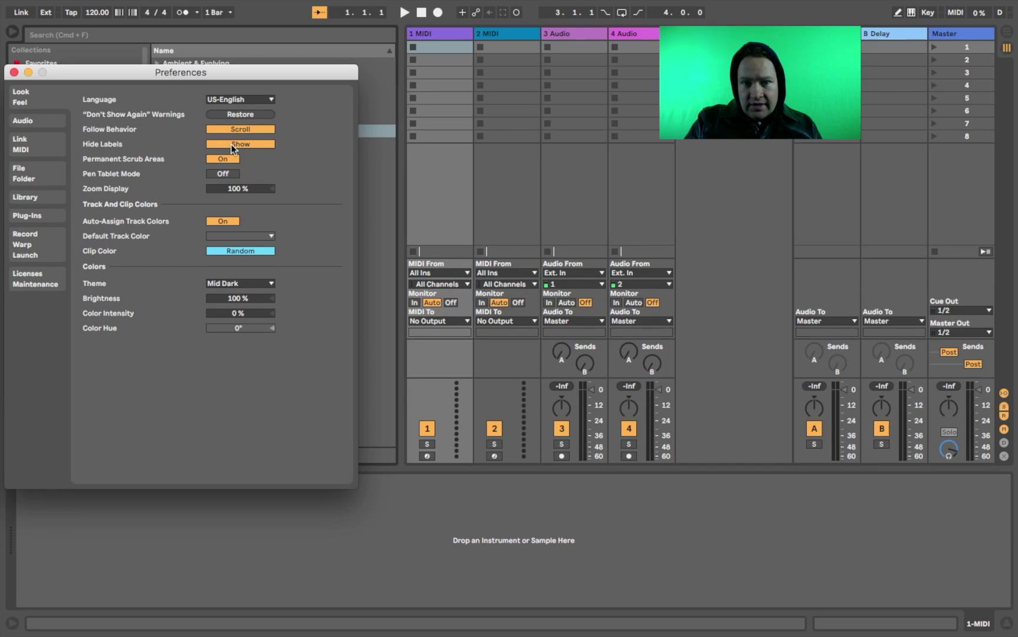
pyautogui.click(232, 146)
pyautogui.click(233, 146)
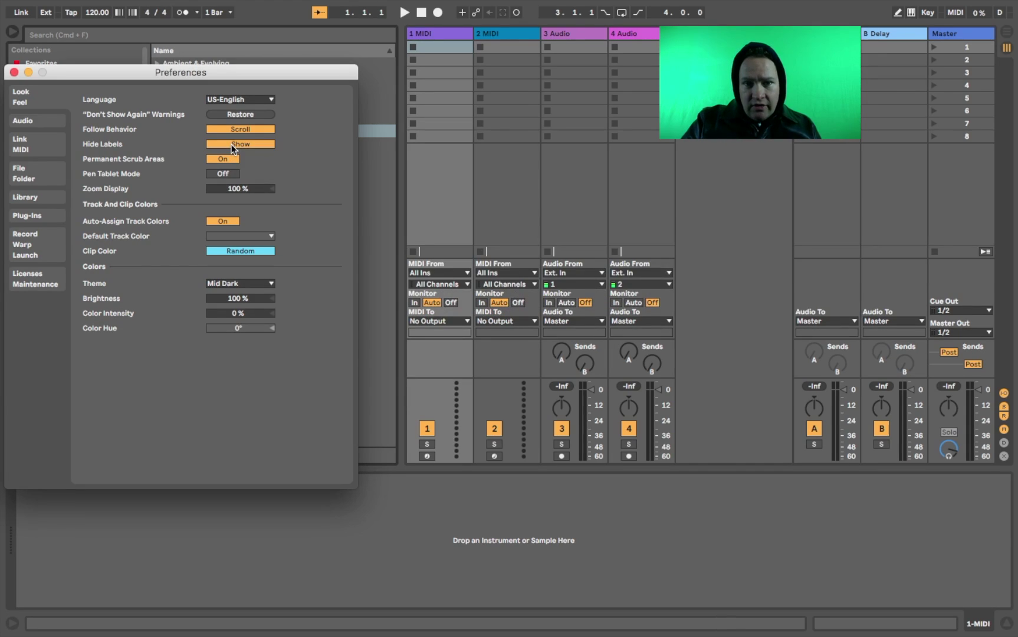
pyautogui.click(234, 146)
pyautogui.click(234, 146)
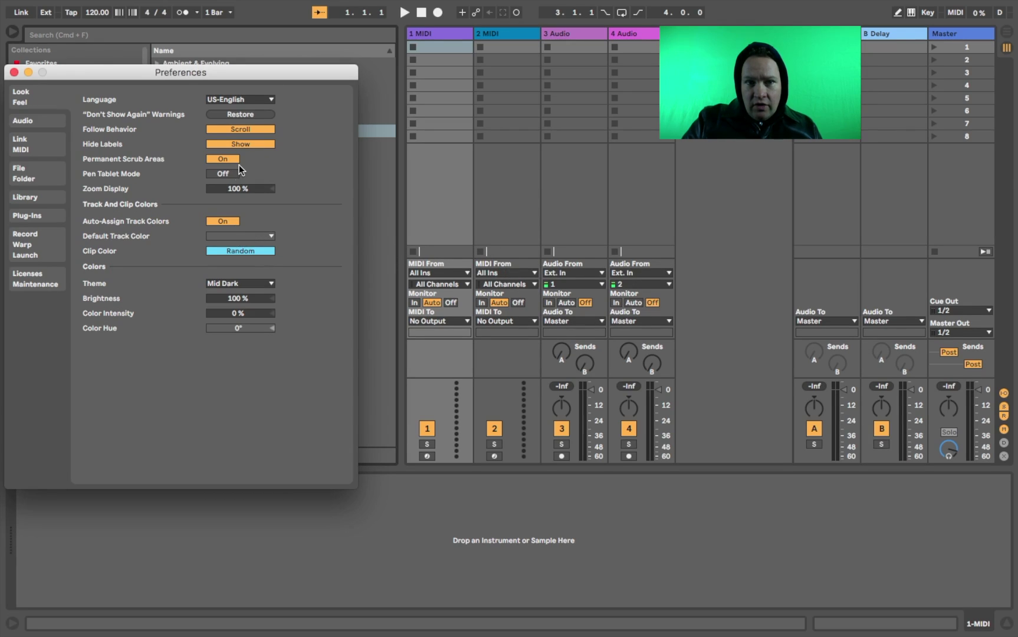
pyautogui.click(239, 146)
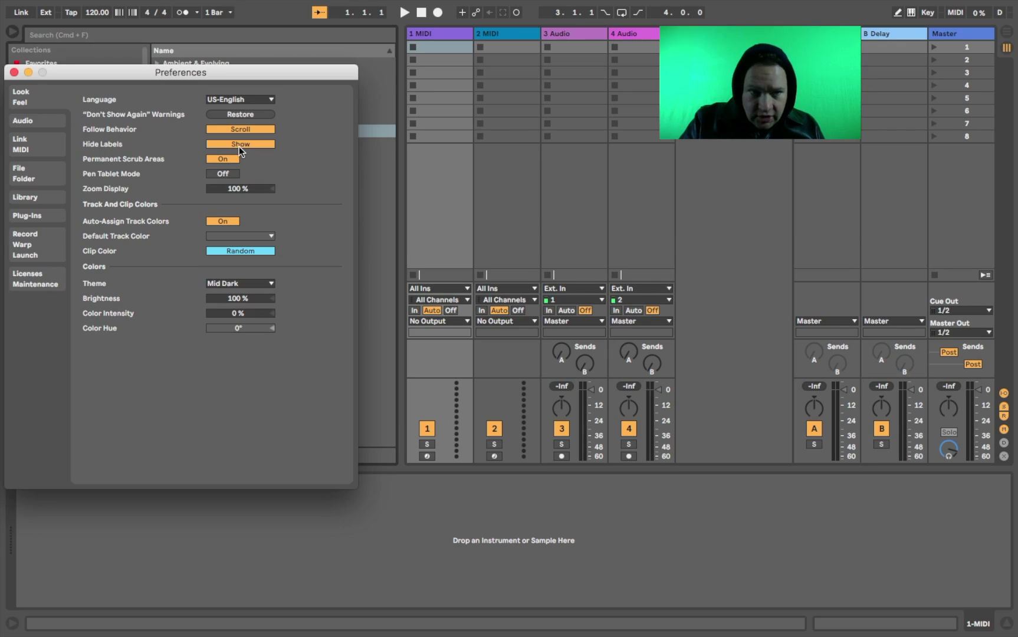
# Step: Move the Preferences window higher and try the Zoom Display scaling, leaving it at 100 %
pyautogui.moveTo(220, 75); pyautogui.dragTo(242, 18)
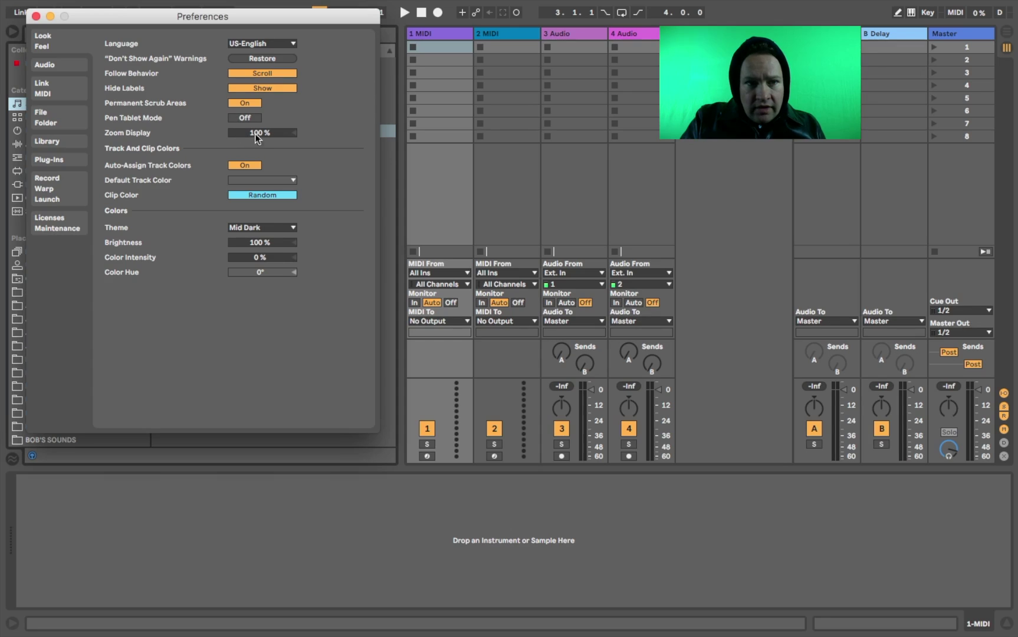
pyautogui.moveTo(274, 133)
pyautogui.mouseDown()
pyautogui.moveTo(275, 163)
pyautogui.moveTo(275, 80)
pyautogui.moveTo(280, 141)
pyautogui.moveTo(286, 131)
pyautogui.mouseUp()
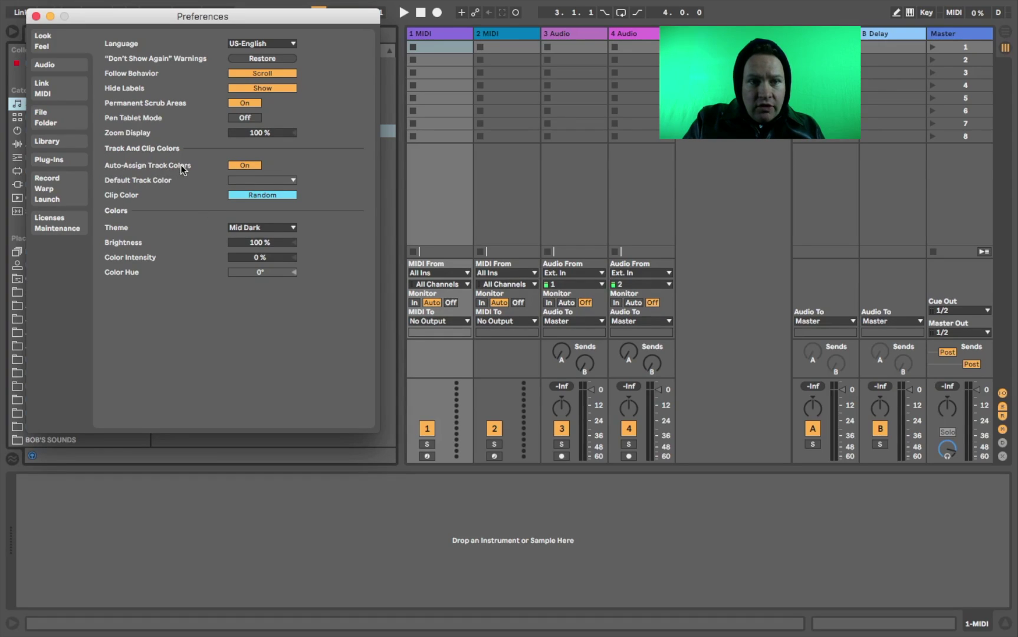
# Step: Turn Auto-Assign Track Colors off, look through the default track colors and turn auto-assignment back on
pyautogui.click(254, 164)
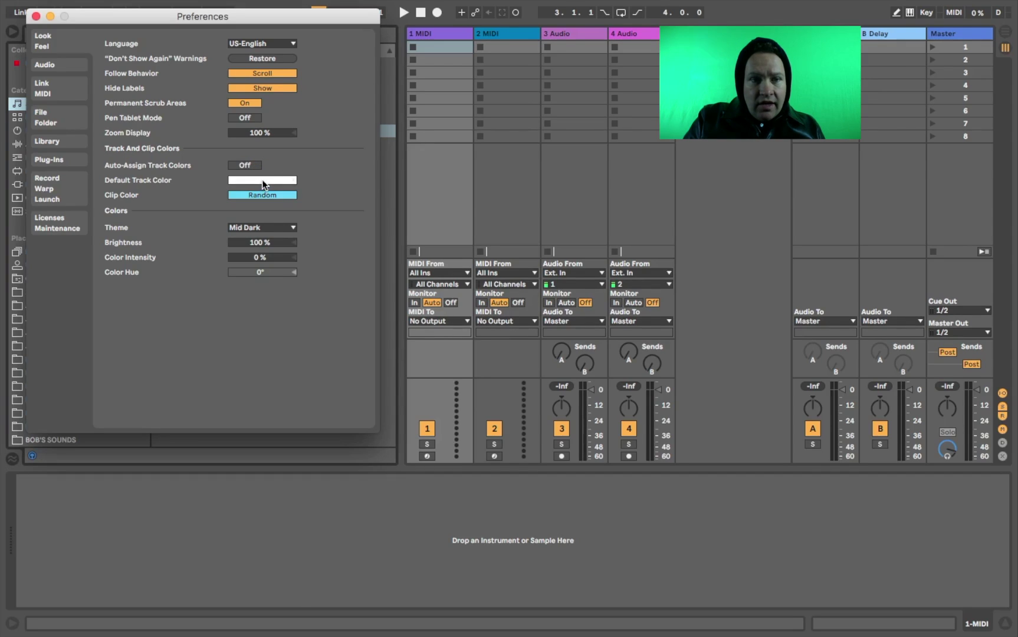
pyautogui.click(262, 180)
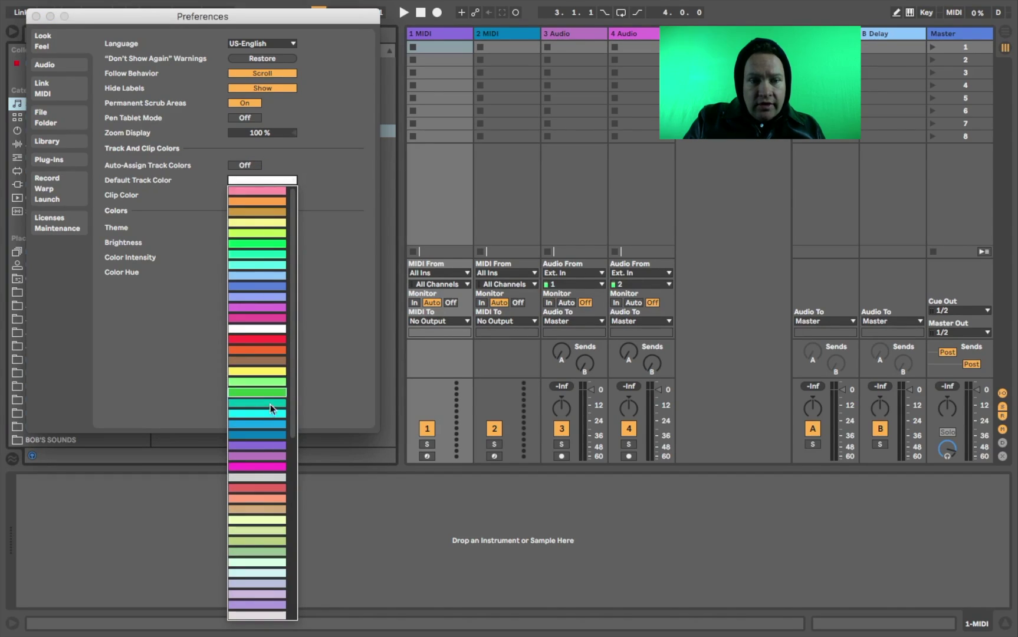
pyautogui.click(253, 165)
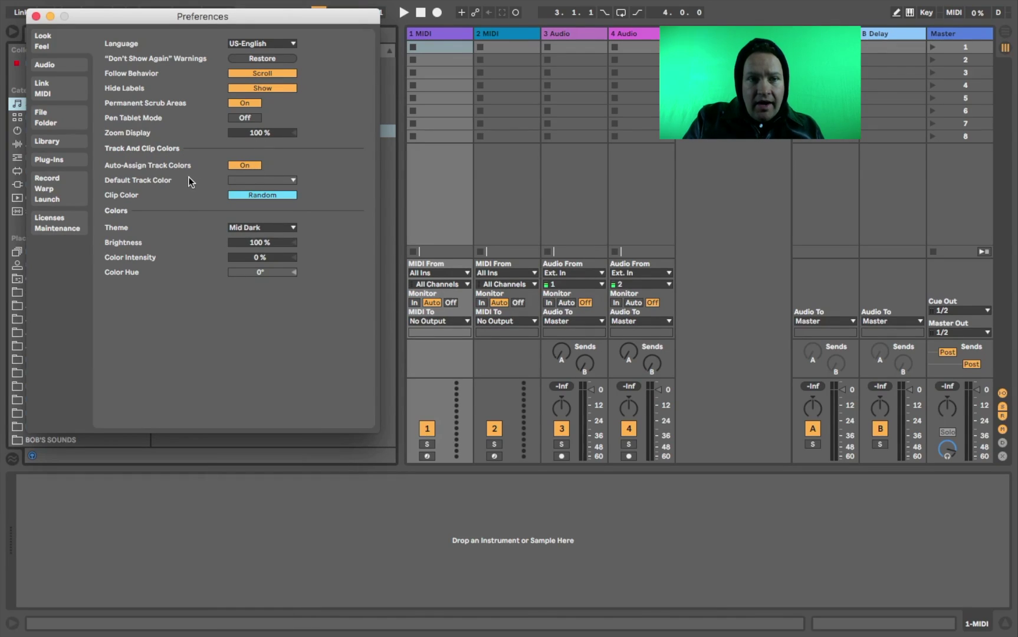
pyautogui.click(272, 180)
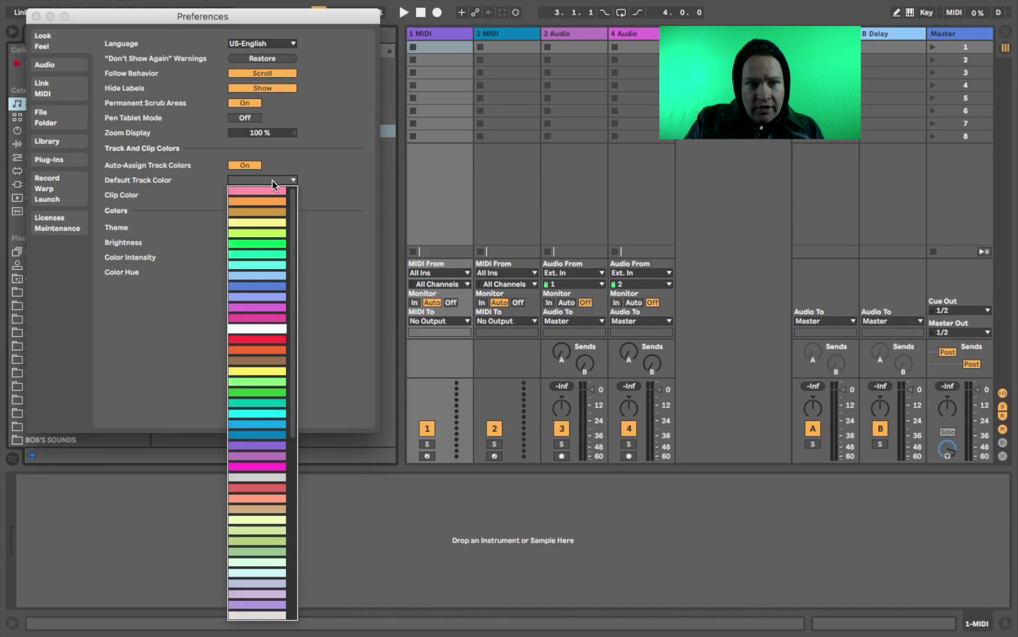
pyautogui.click(272, 180)
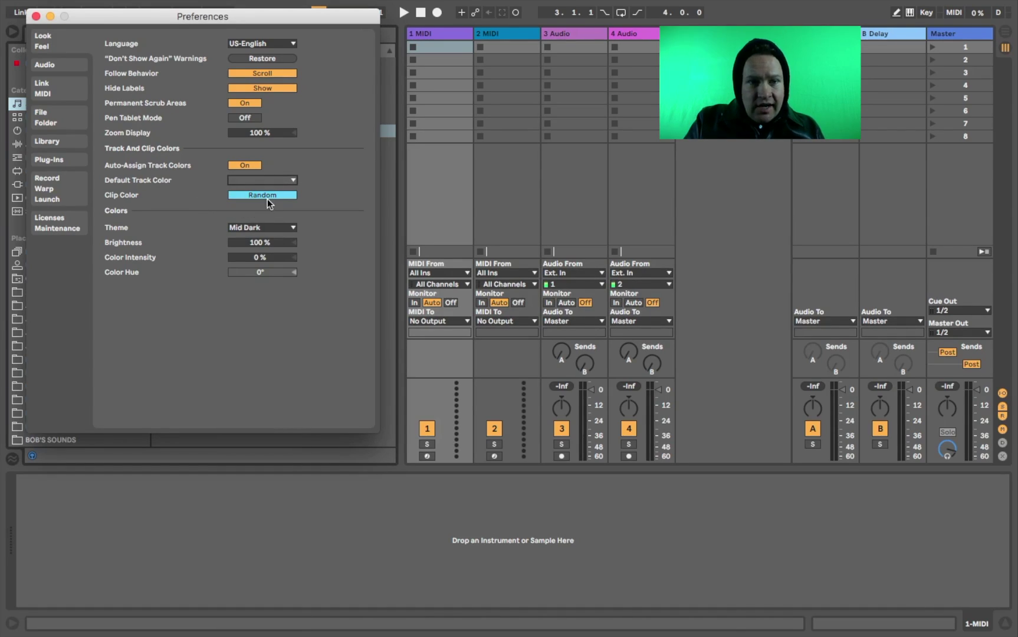
# Step: Toggle the Clip Color option back and forth, returning it to Random
pyautogui.click(277, 196)
pyautogui.click(286, 196)
pyautogui.click(286, 196)
pyautogui.click(287, 196)
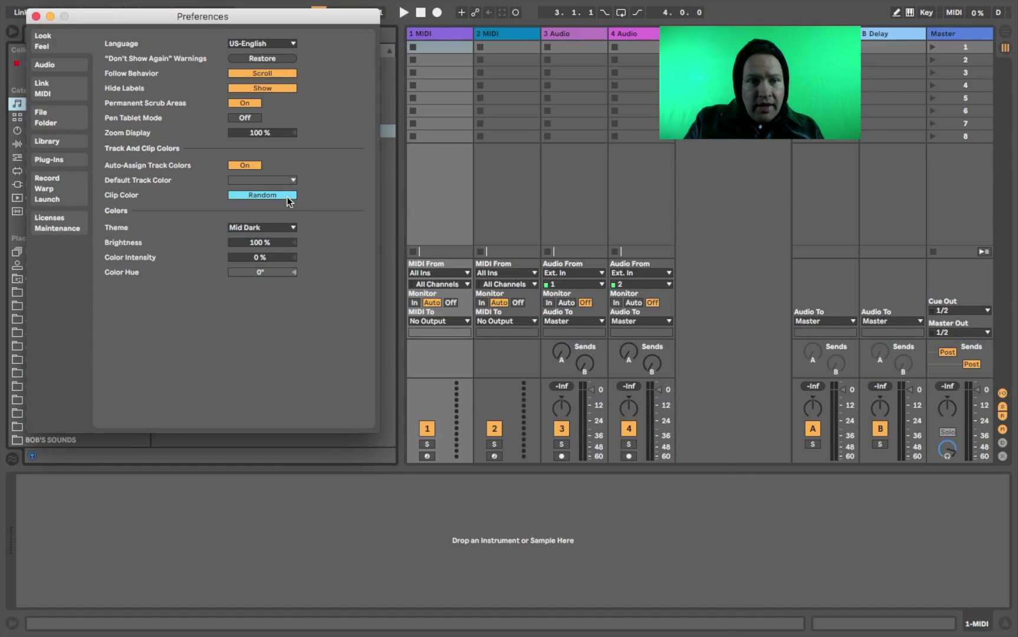
# Step: Preview the Light, Mid Light, Mid Dark, Dark, Live 9 and OTR-Dark themes one after another
pyautogui.click(286, 229)
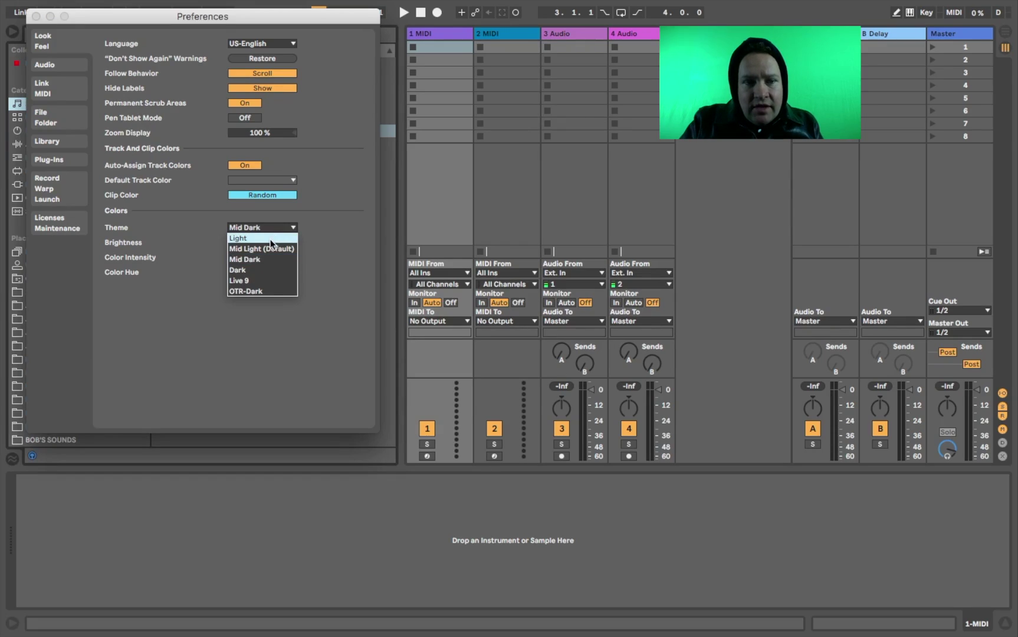
pyautogui.click(270, 239)
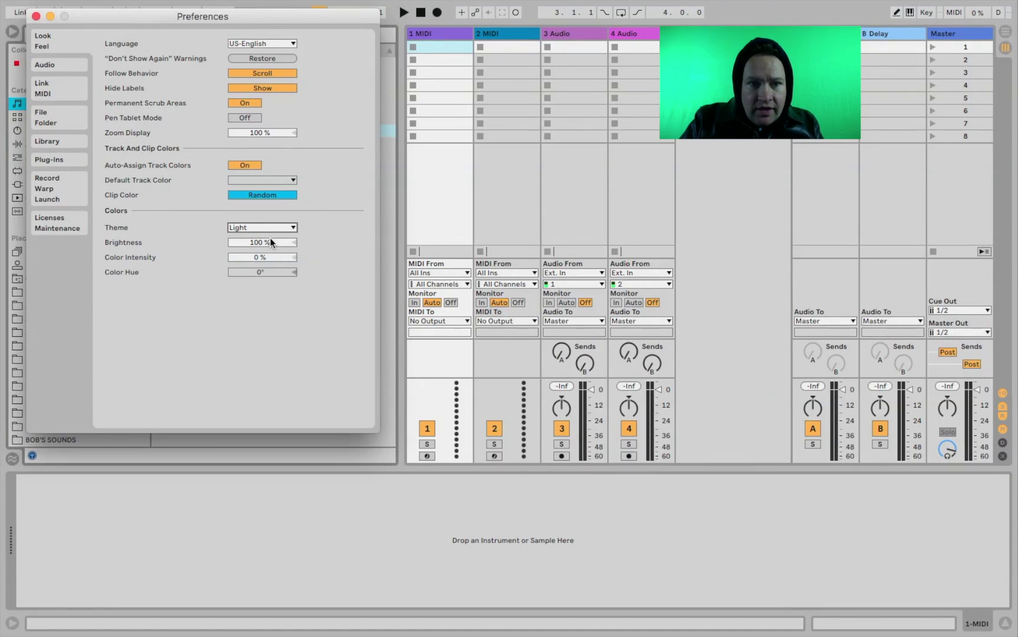
pyautogui.click(279, 228)
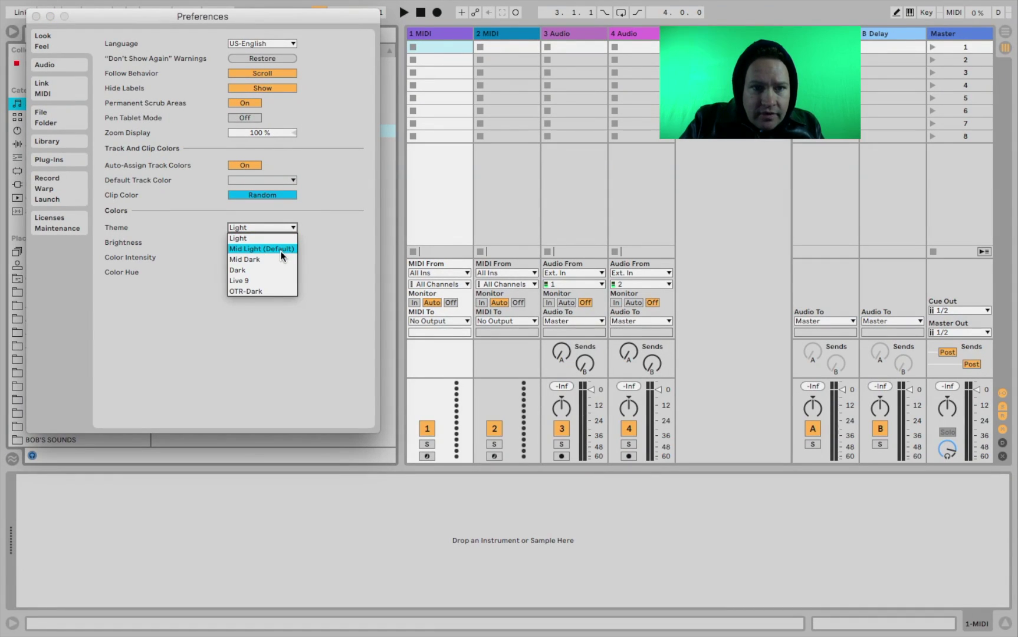
pyautogui.click(281, 250)
pyautogui.click(281, 229)
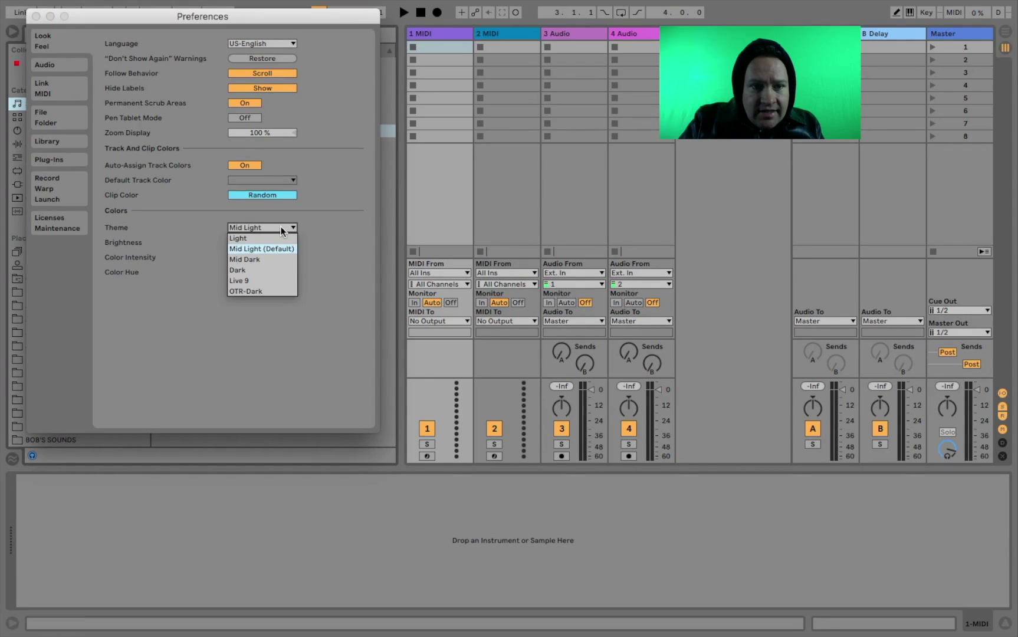
pyautogui.click(275, 258)
pyautogui.click(276, 232)
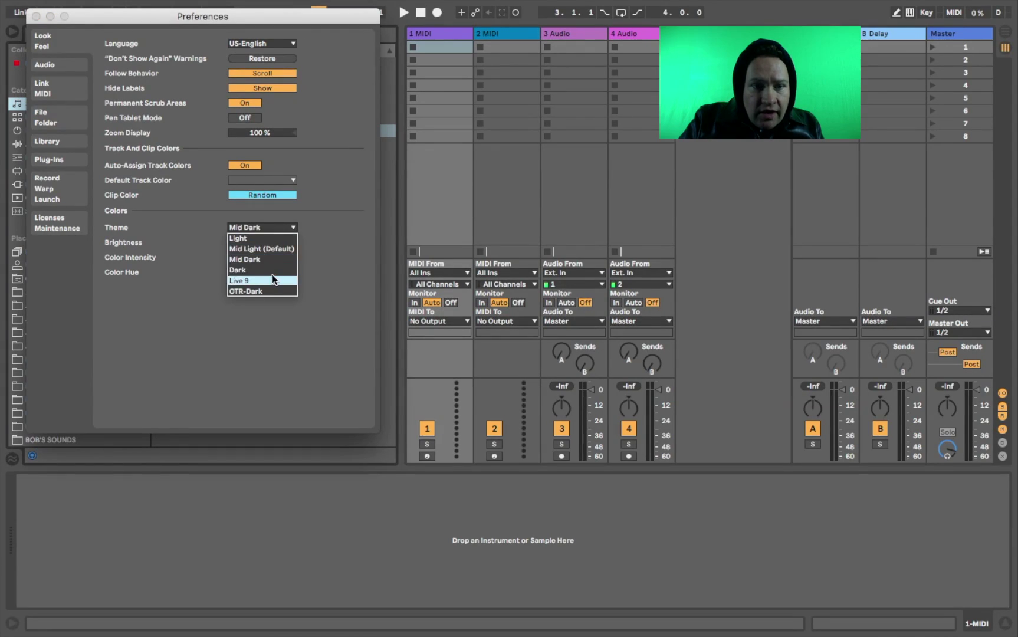
pyautogui.click(272, 273)
pyautogui.click(272, 233)
pyautogui.click(268, 280)
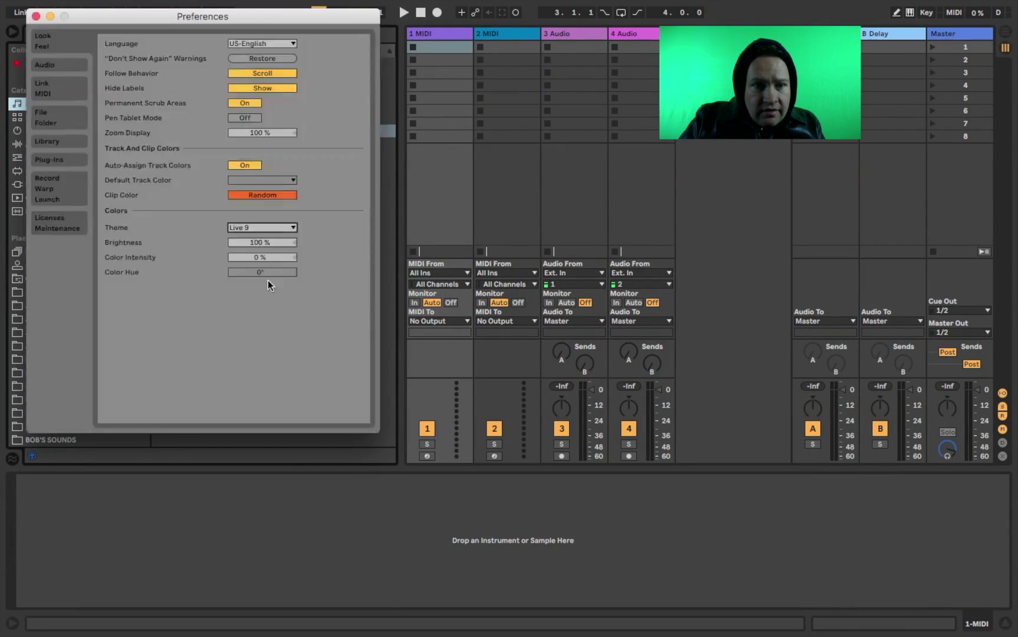
pyautogui.click(269, 229)
pyautogui.click(263, 290)
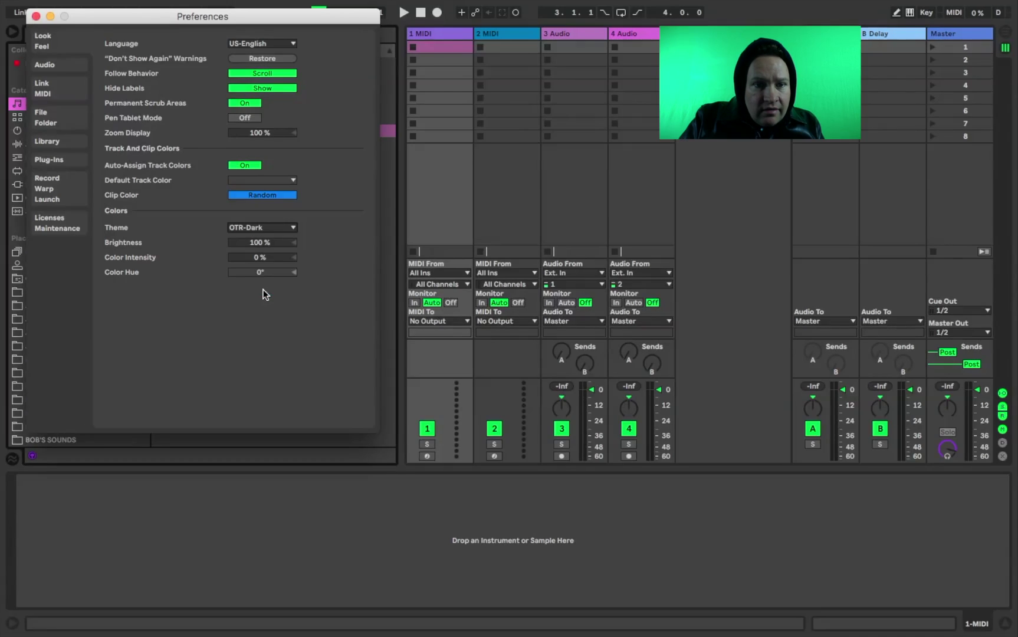
# Step: Raise Brightness to 200 % and Color Intensity to 82 %, and compare the Light theme with OTR-Dark
pyautogui.moveTo(262, 243); pyautogui.dragTo(272, 195)
pyautogui.moveTo(275, 257)
pyautogui.mouseDown()
pyautogui.moveTo(275, 289)
pyautogui.moveTo(276, 236)
pyautogui.moveTo(275, 266)
pyautogui.moveTo(275, 236)
pyautogui.moveTo(275, 260)
pyautogui.moveTo(275, 246)
pyautogui.mouseUp()
pyautogui.click(273, 227)
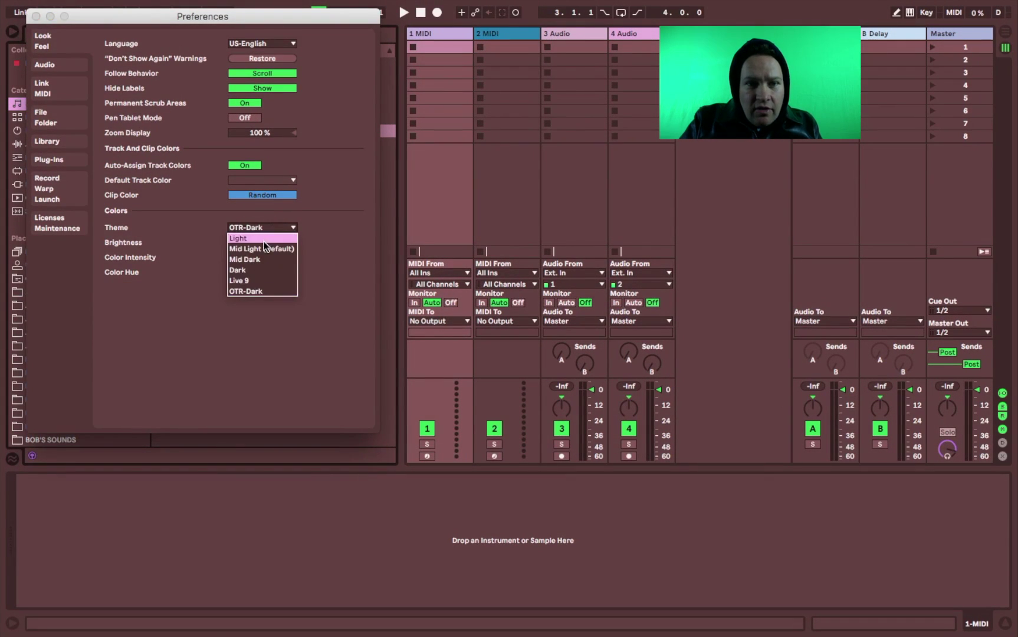
pyautogui.click(263, 238)
pyautogui.click(263, 228)
pyautogui.click(261, 292)
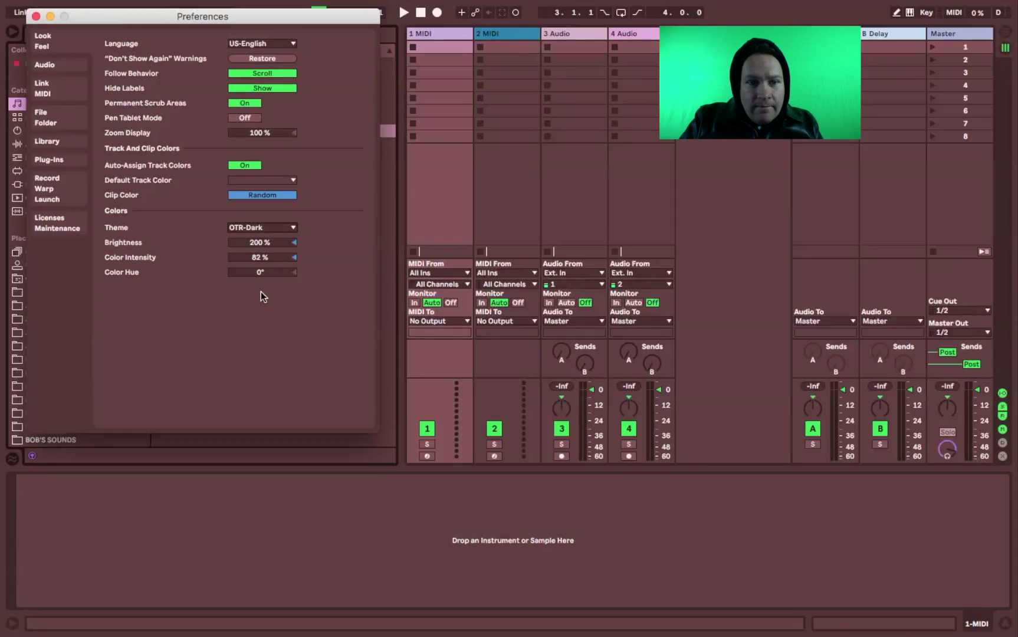
# Step: Reset Brightness to 100 % and Color Intensity to 0 %, keeping Color Hue at 0°
pyautogui.moveTo(277, 242); pyautogui.dragTo(294, 257)
pyautogui.click(296, 271)
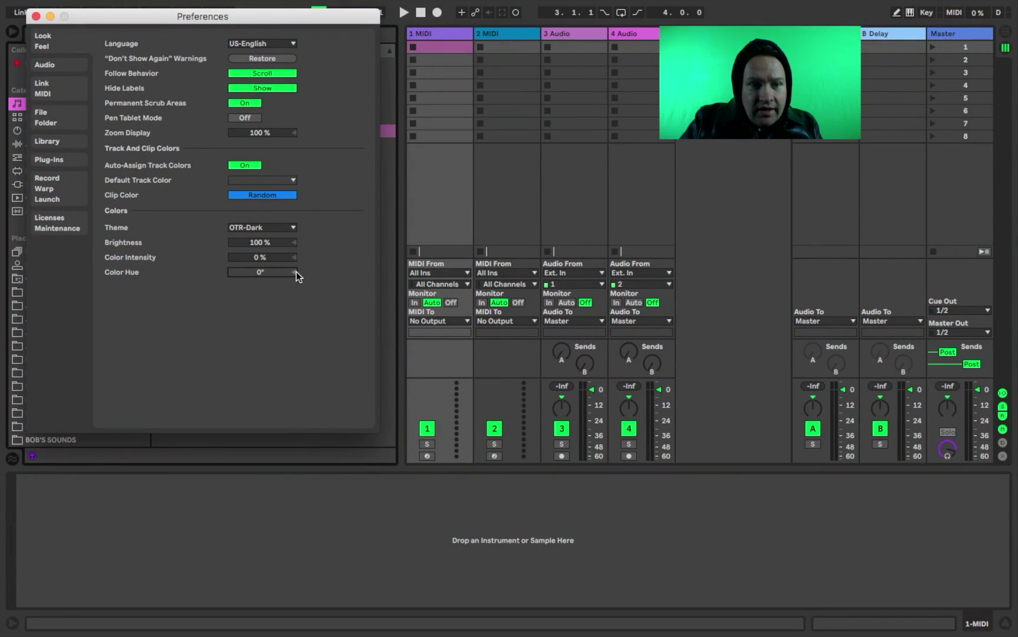
# Step: Preview the Light and Mid Light themes again and set the interface theme to Dark
pyautogui.click(268, 226)
pyautogui.click(268, 237)
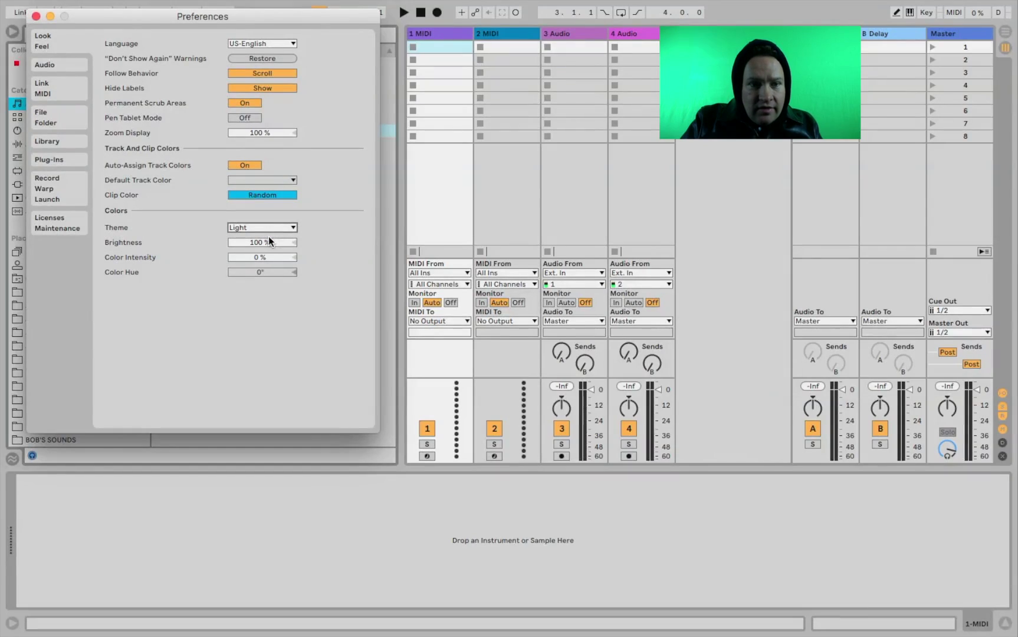
pyautogui.click(276, 228)
pyautogui.click(276, 247)
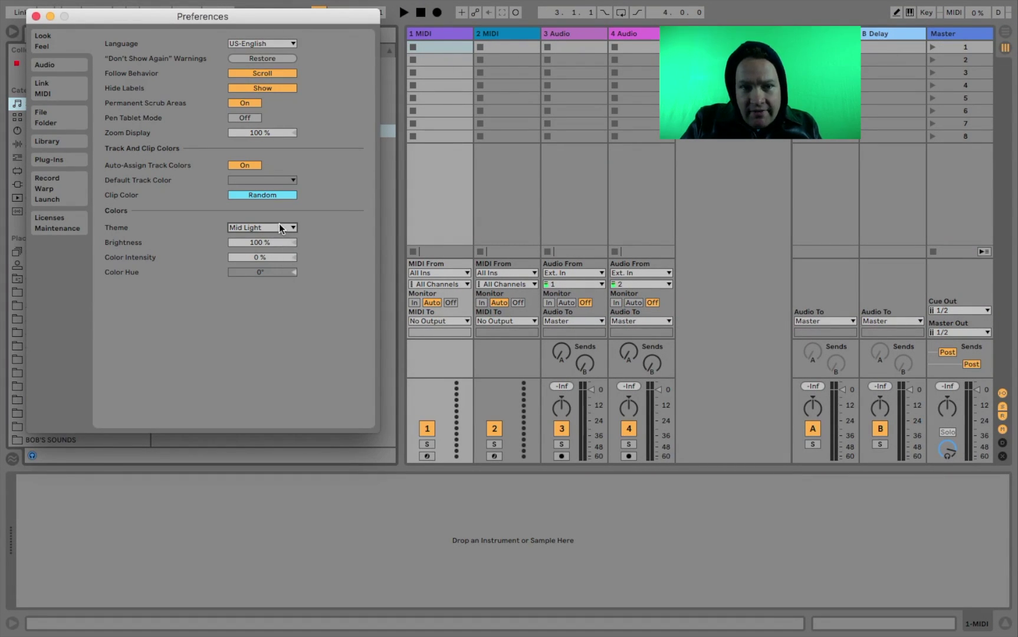
pyautogui.click(280, 229)
pyautogui.click(276, 268)
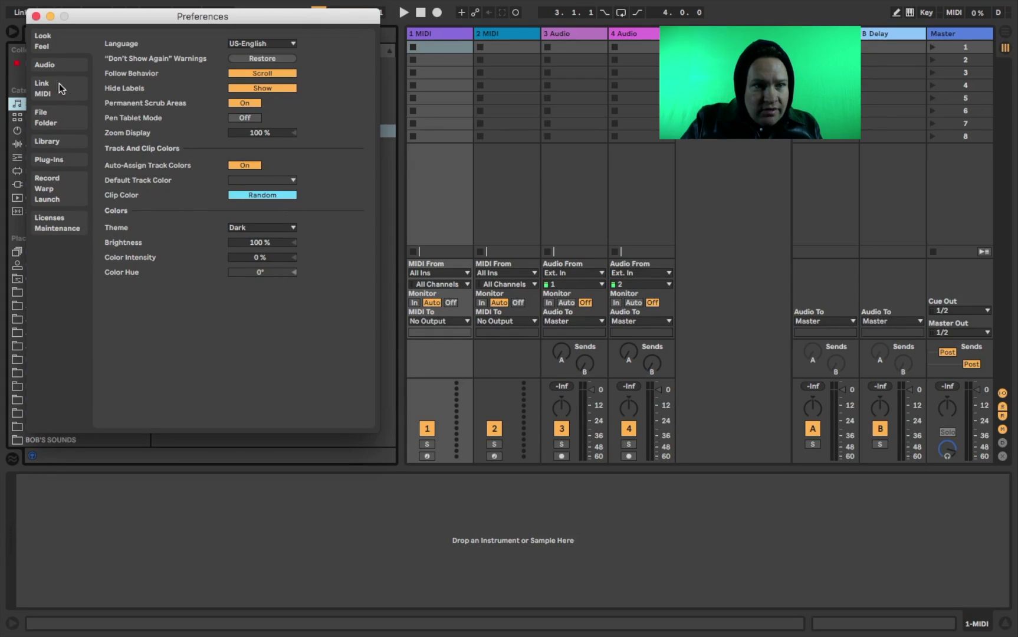
# Step: Set the interface theme to Light and open the Audio preferences
pyautogui.click(255, 227)
pyautogui.click(253, 234)
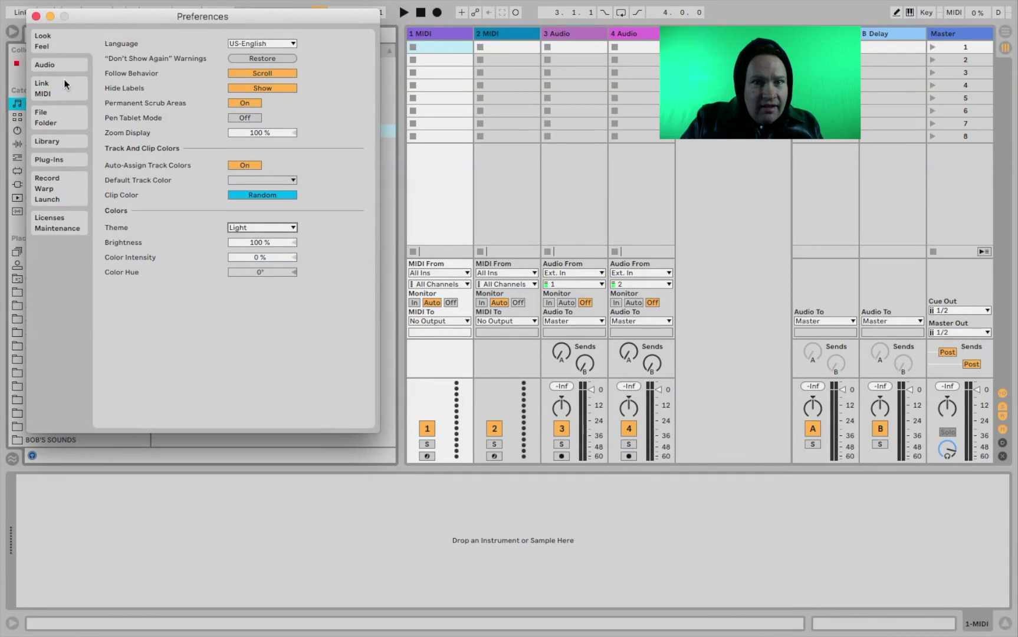
pyautogui.click(54, 65)
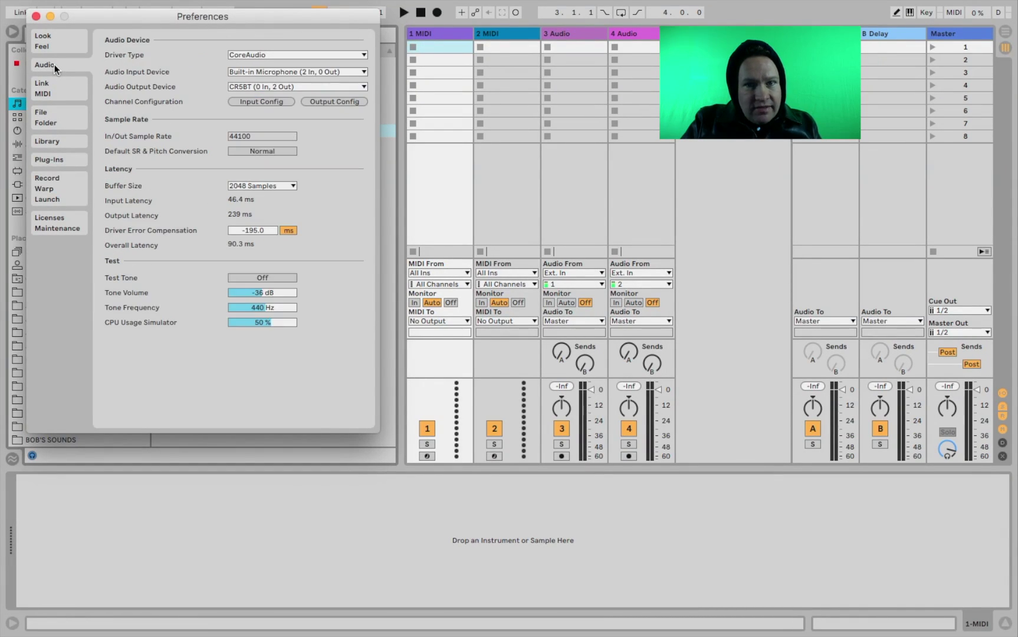
# Step: Review the audio driver, input and output device choices, keeping CoreAudio, Built-in Microphone (2 In, 0 Out) and CR5BT (0 In, 2 Out)
pyautogui.click(299, 54)
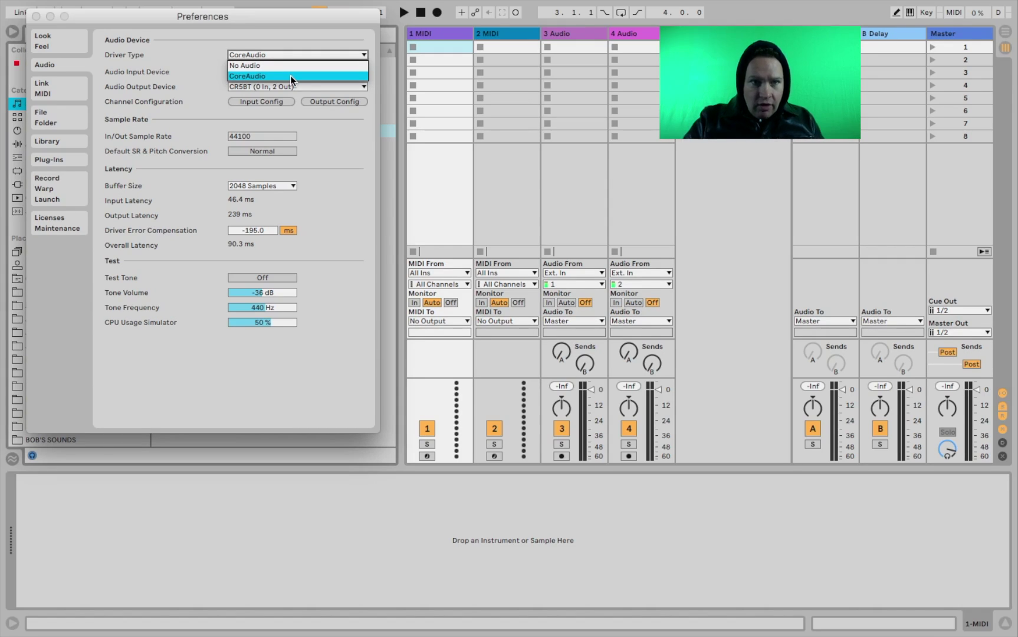
pyautogui.click(290, 76)
pyautogui.click(283, 54)
pyautogui.click(276, 76)
pyautogui.click(277, 70)
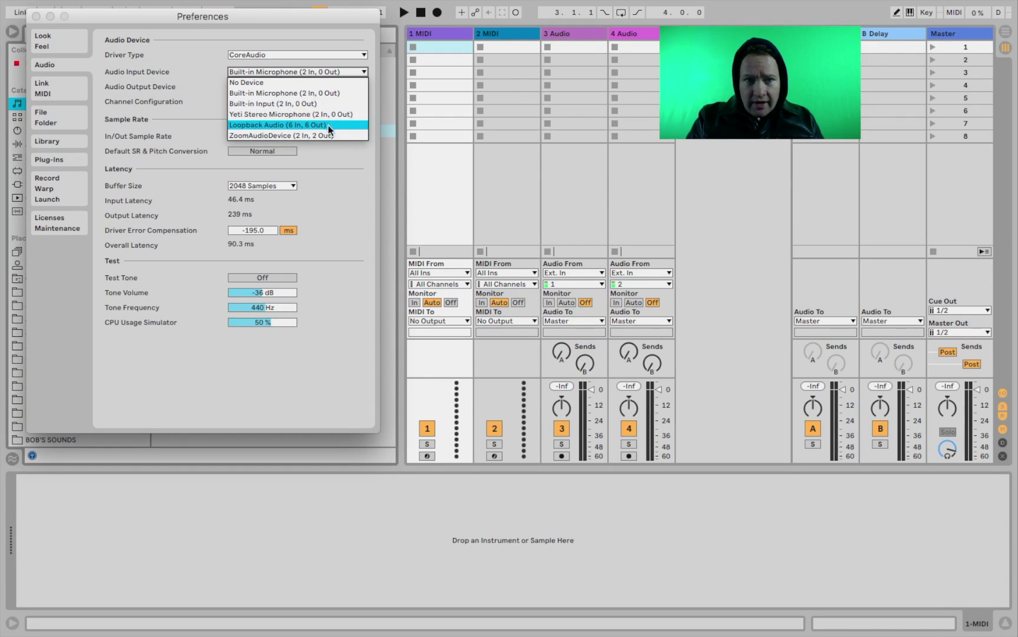
pyautogui.click(321, 93)
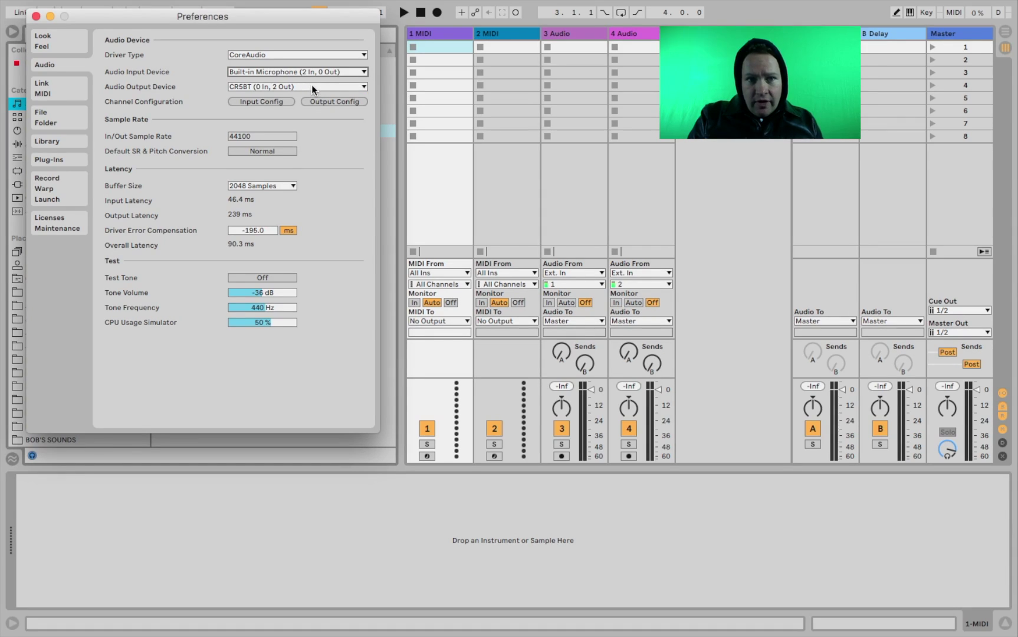
pyautogui.click(312, 88)
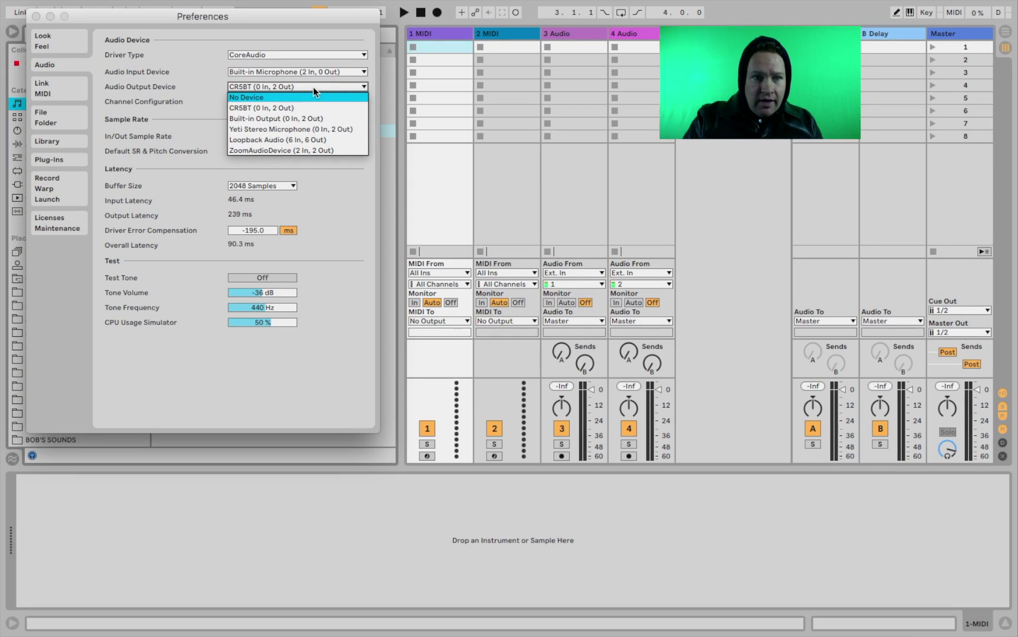
pyautogui.click(313, 87)
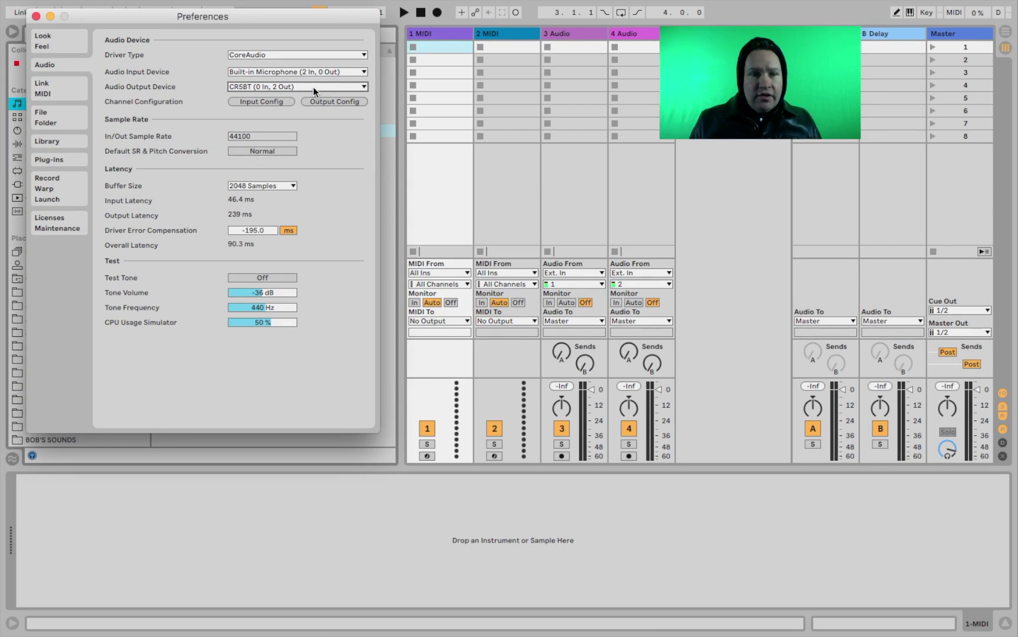
# Step: Switch Default SR & Pitch Conversion to High Quality and back to Normal, leaving the sample rate at 44100
pyautogui.click(267, 135)
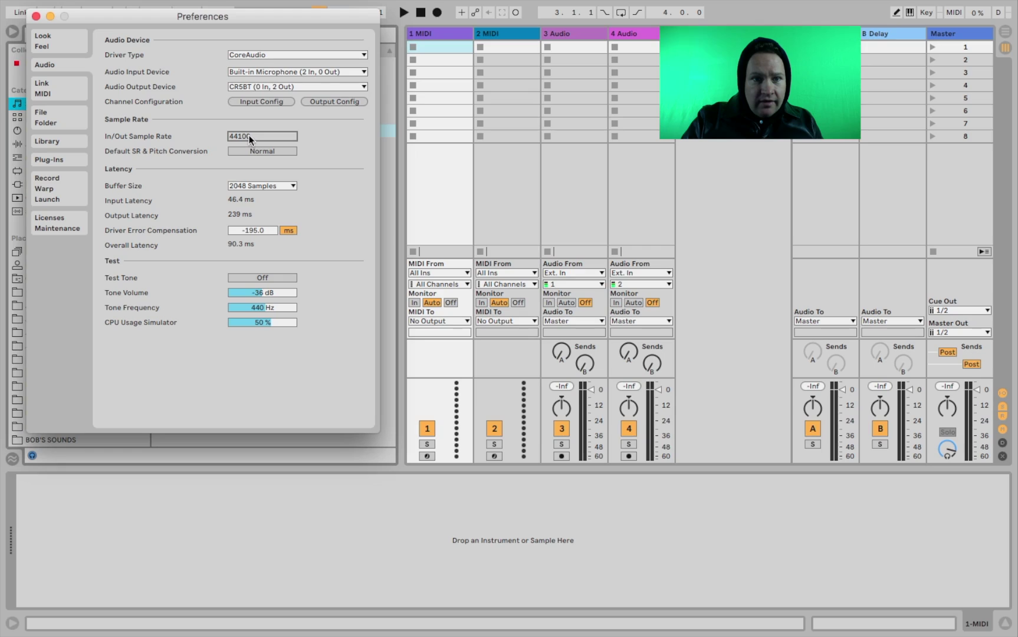
pyautogui.click(257, 149)
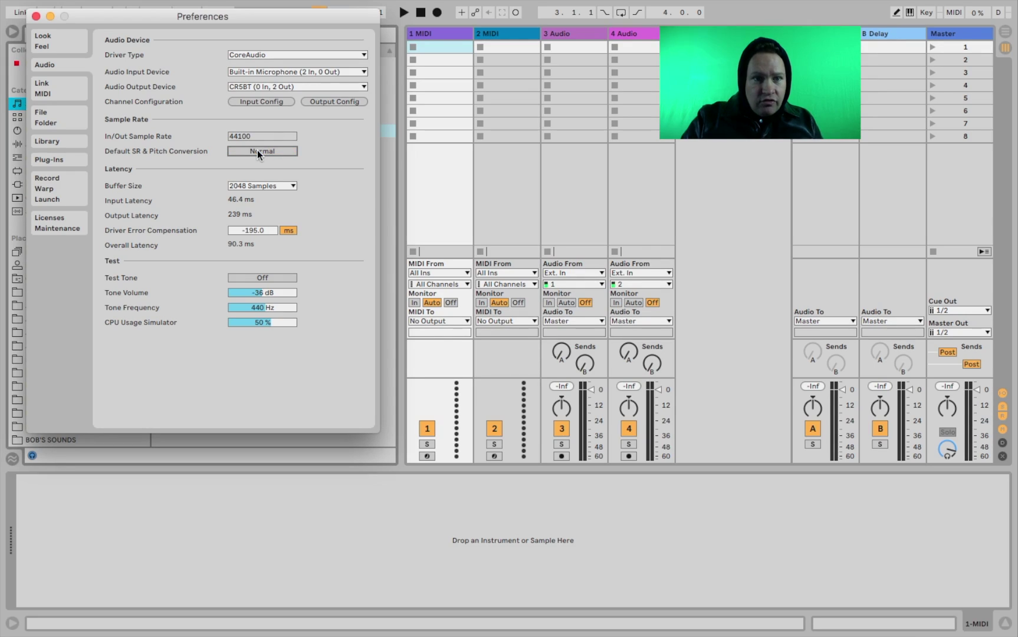
pyautogui.click(257, 135)
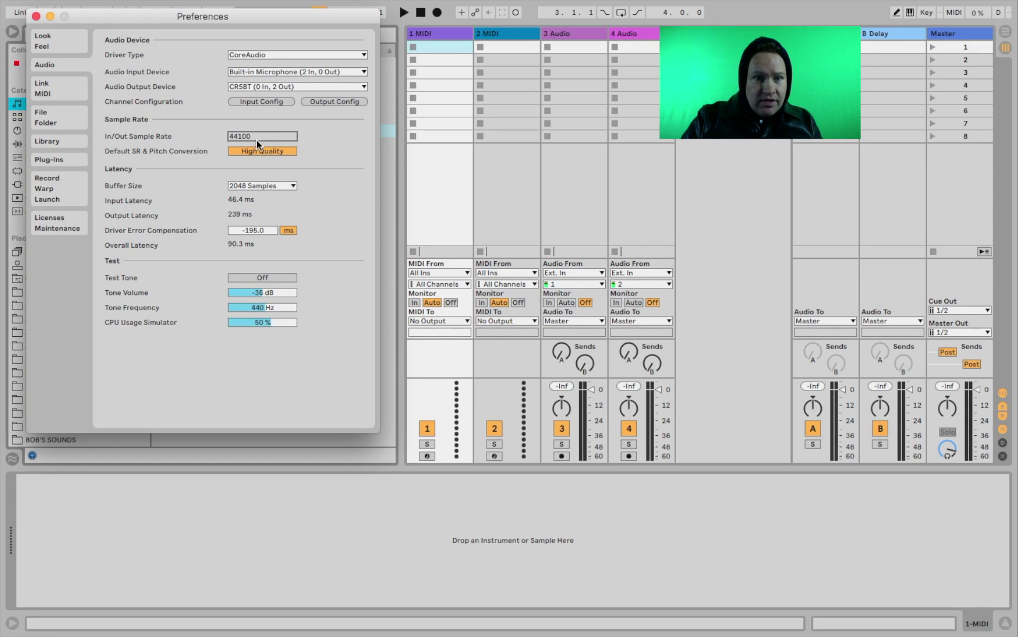
pyautogui.click(260, 151)
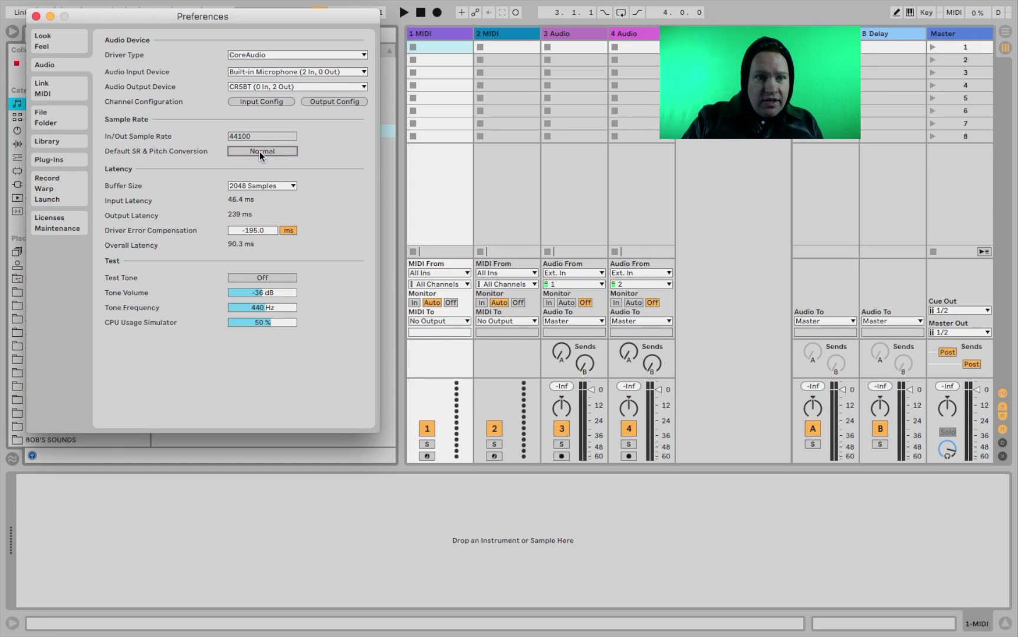
# Step: Try audio buffer sizes of 32 and 64 samples, and set the buffer back to 2048 samples
pyautogui.click(265, 186)
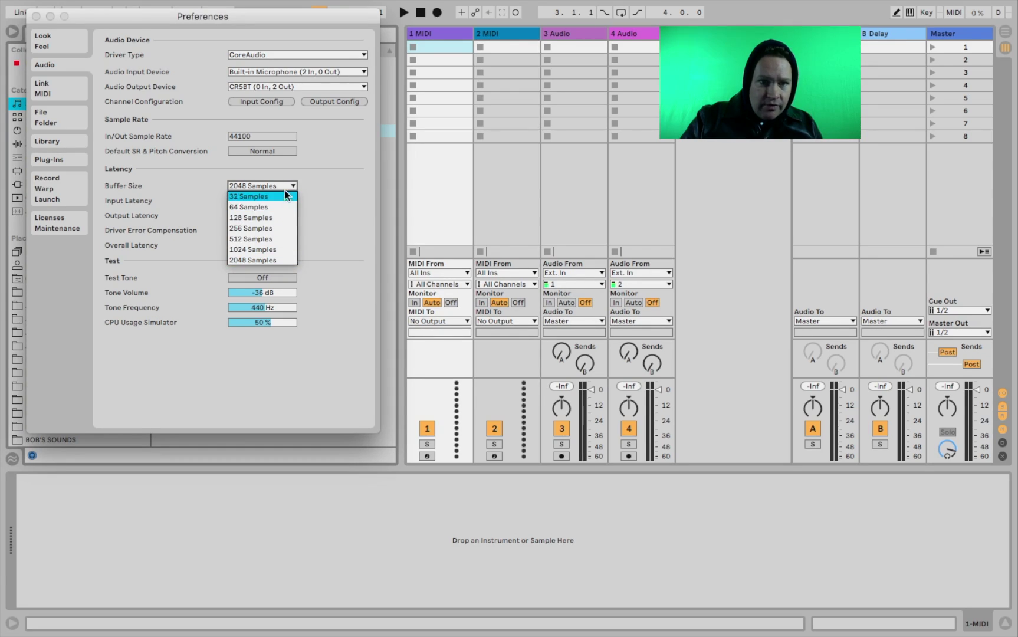
pyautogui.click(303, 189)
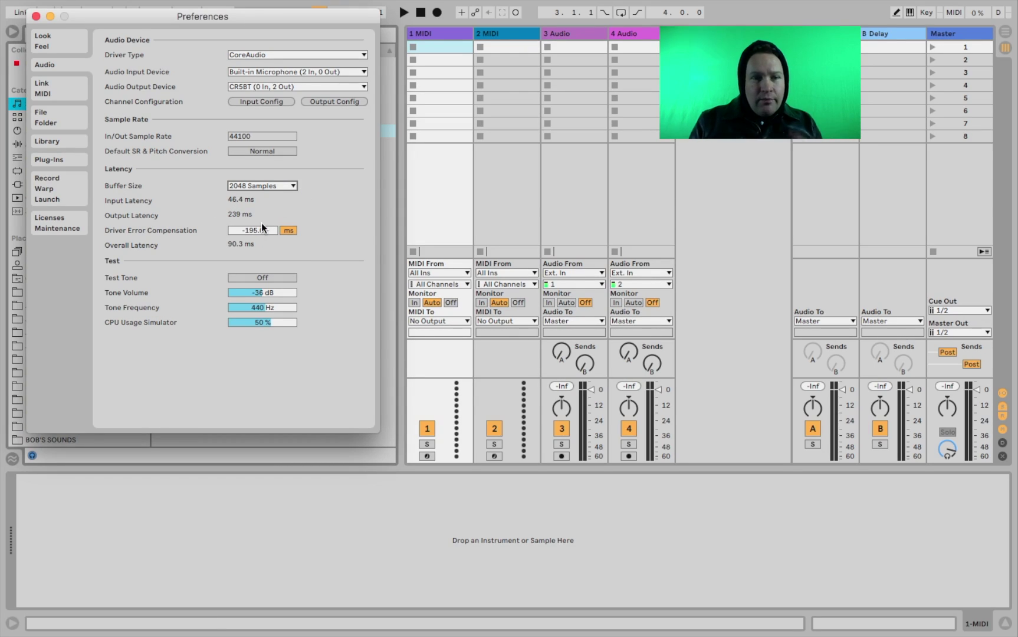
pyautogui.click(261, 187)
pyautogui.click(262, 194)
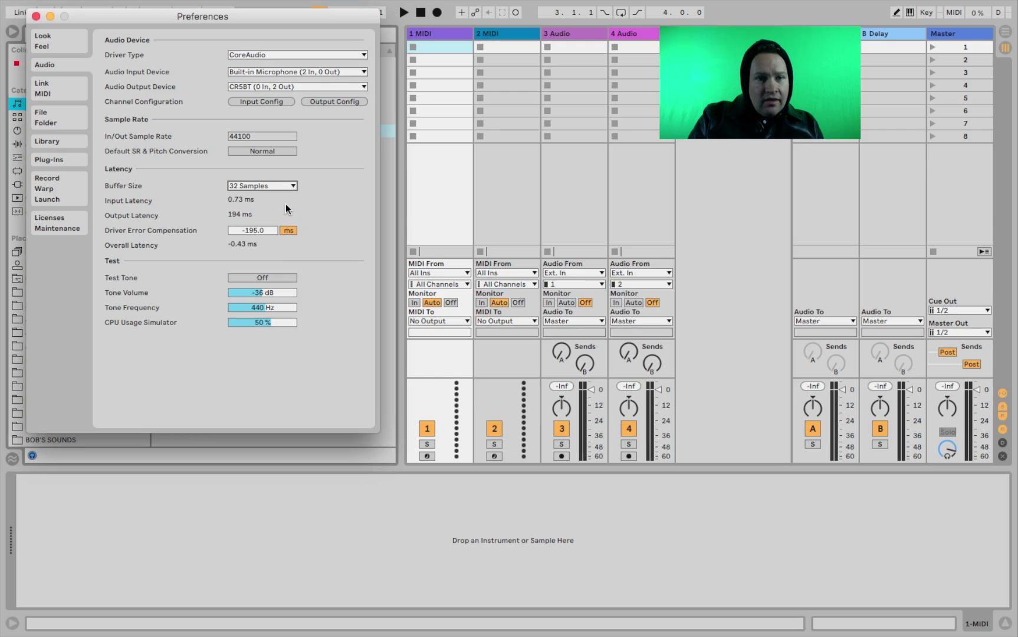
pyautogui.click(254, 185)
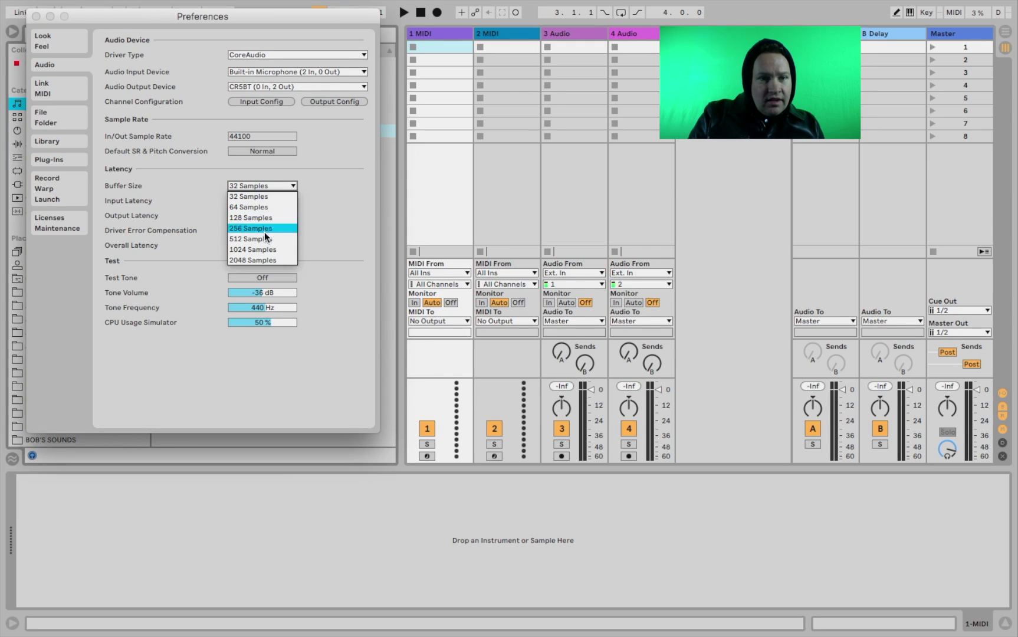
pyautogui.press('Escape')
pyautogui.click(277, 186)
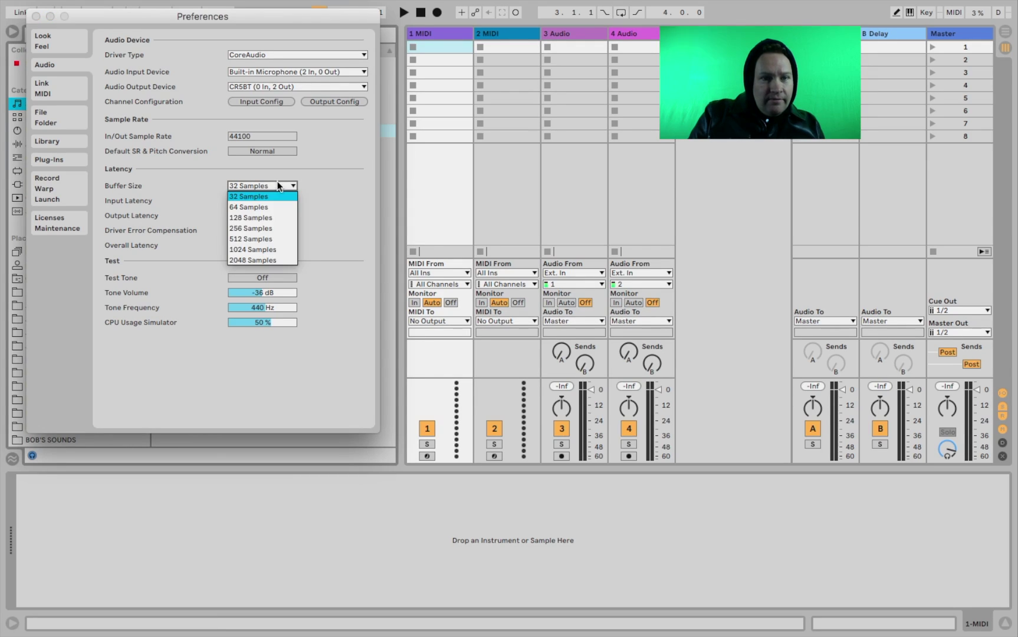
pyautogui.click(276, 204)
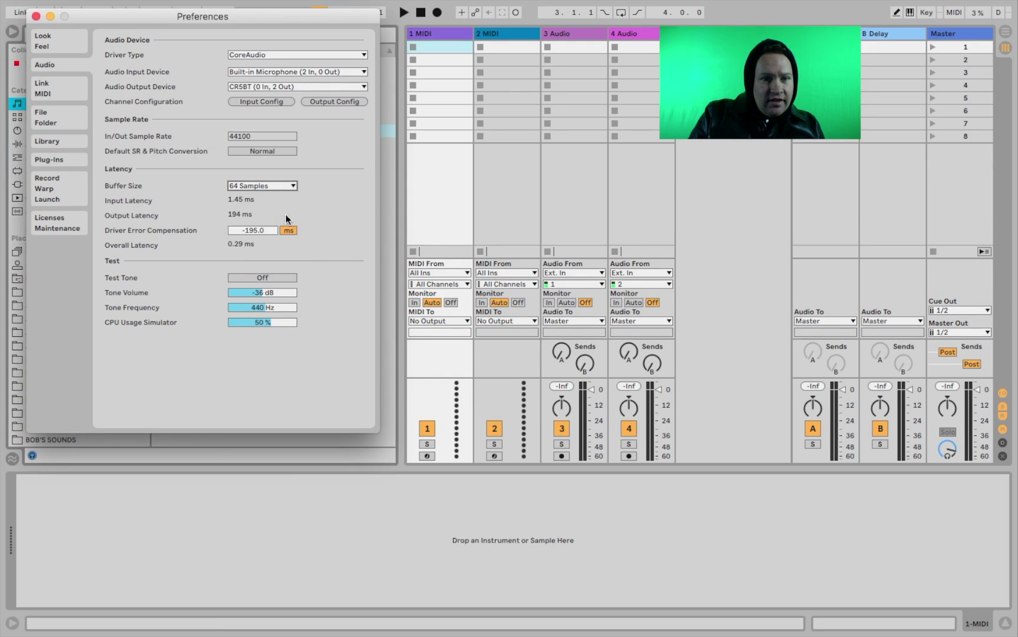
pyautogui.click(271, 185)
pyautogui.click(263, 264)
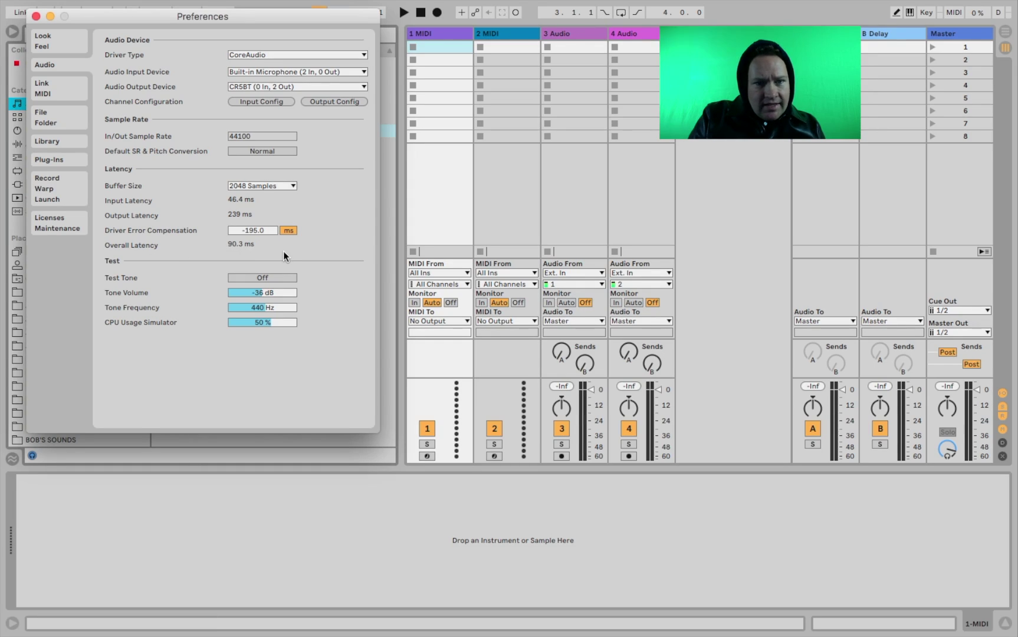
# Step: Turn the audio test tone on briefly and switch it off again
pyautogui.click(281, 275)
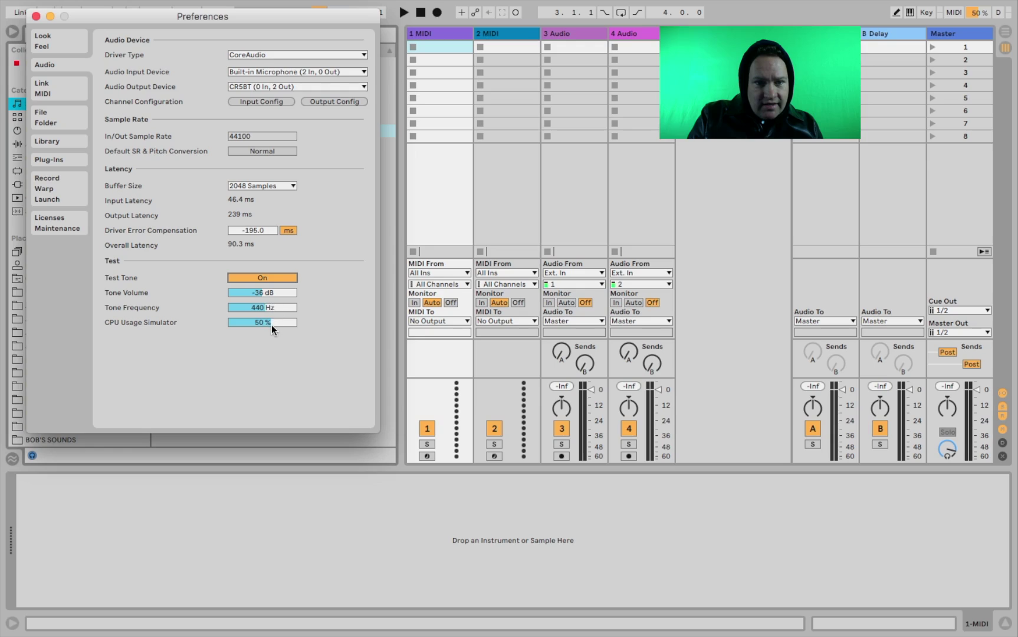
pyautogui.click(274, 281)
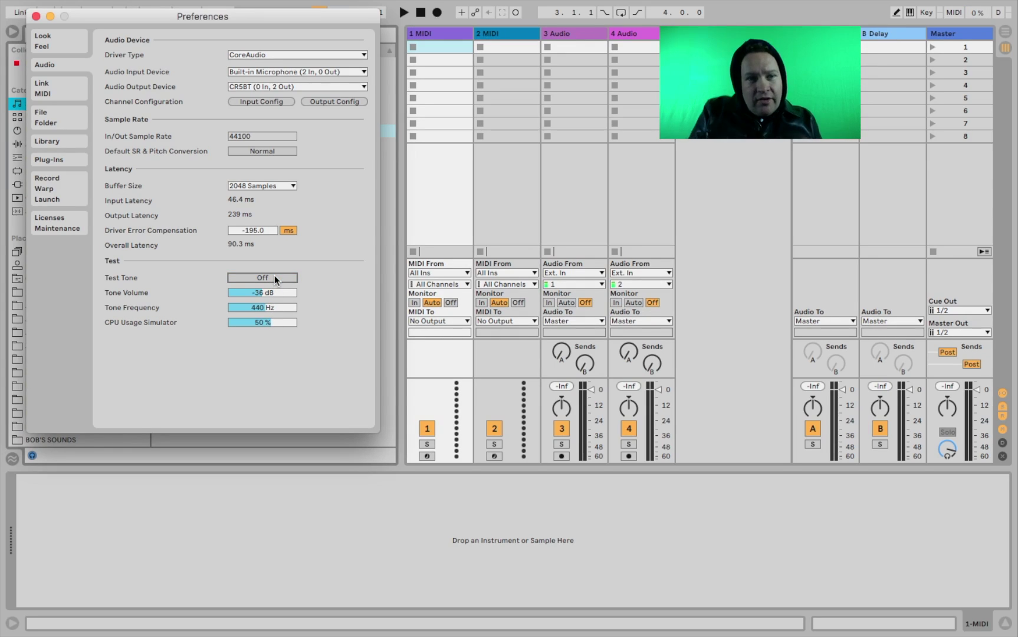
# Step: Browse the supported control surfaces for the first slot in the Link/MIDI preferences, keeping Push2 selected
pyautogui.click(59, 89)
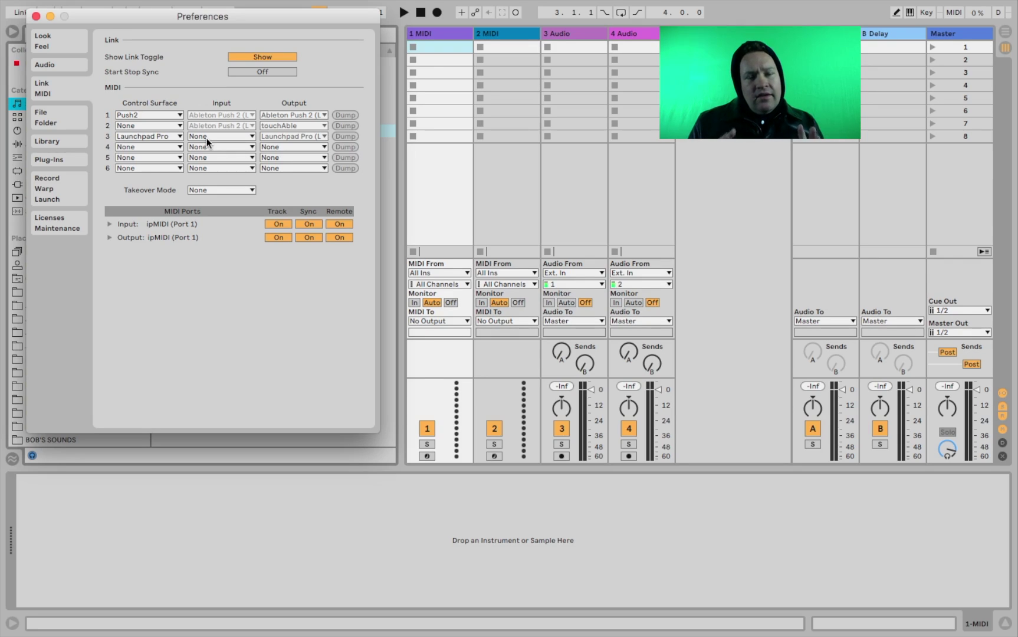
pyautogui.click(161, 116)
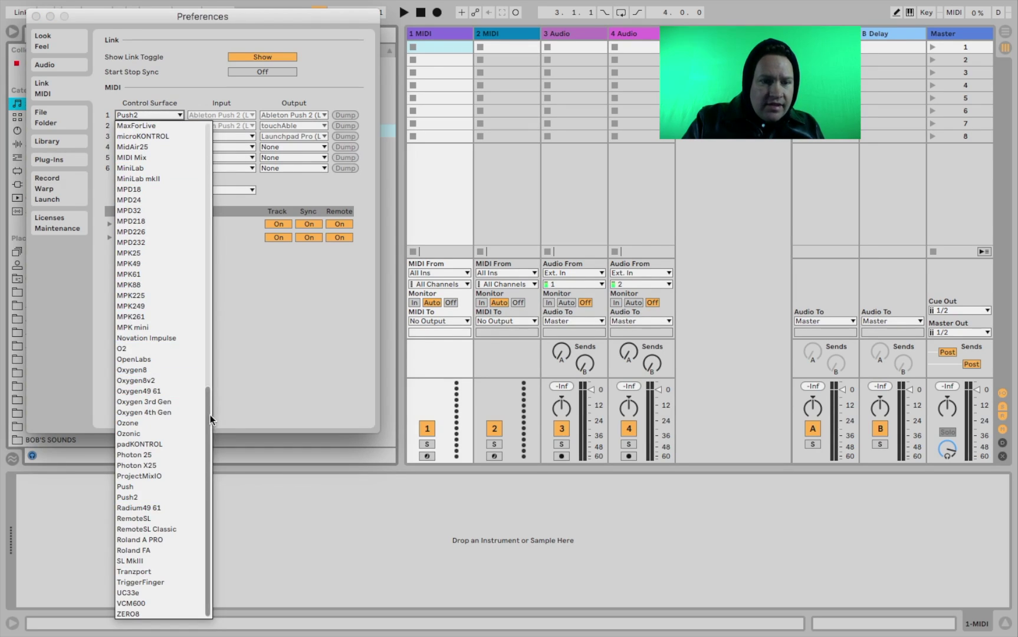
pyautogui.moveTo(210, 397); pyautogui.dragTo(211, 134)
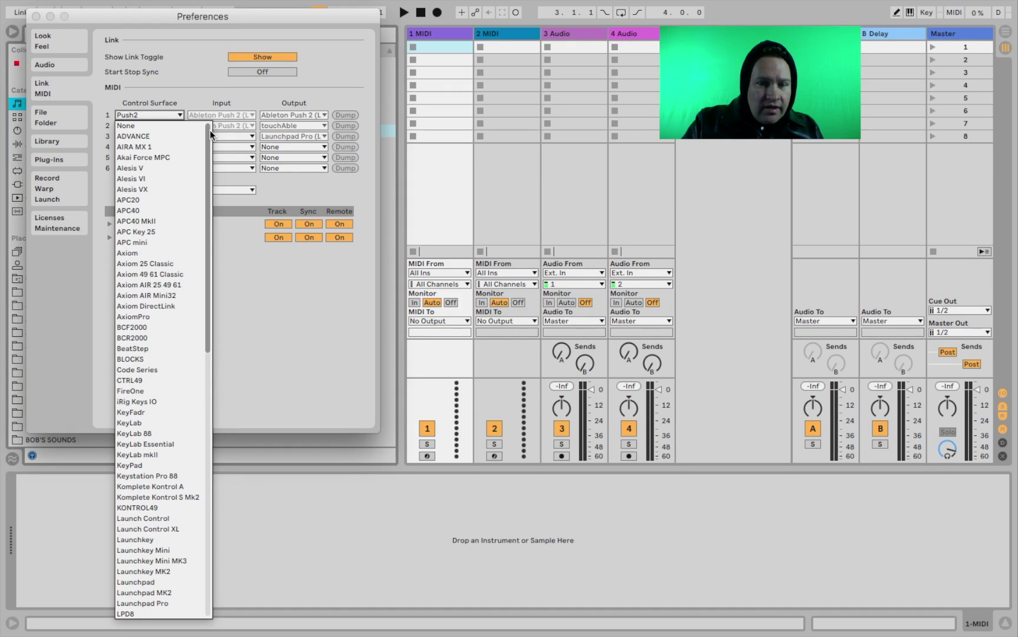
pyautogui.scroll(-4, 204, 199)
pyautogui.moveTo(201, 207); pyautogui.dragTo(199, 145)
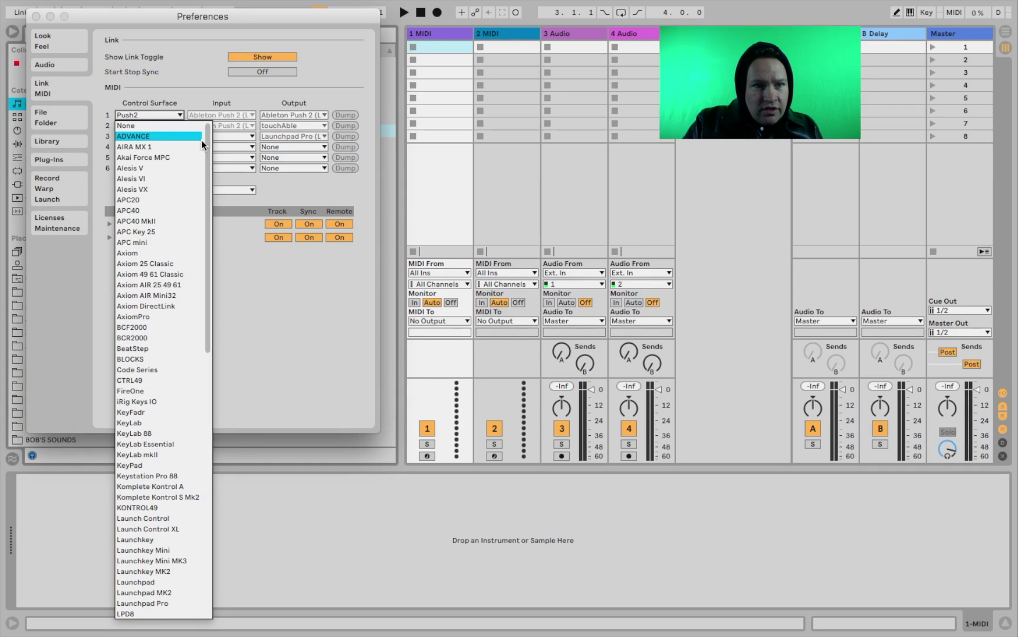
pyautogui.click(168, 112)
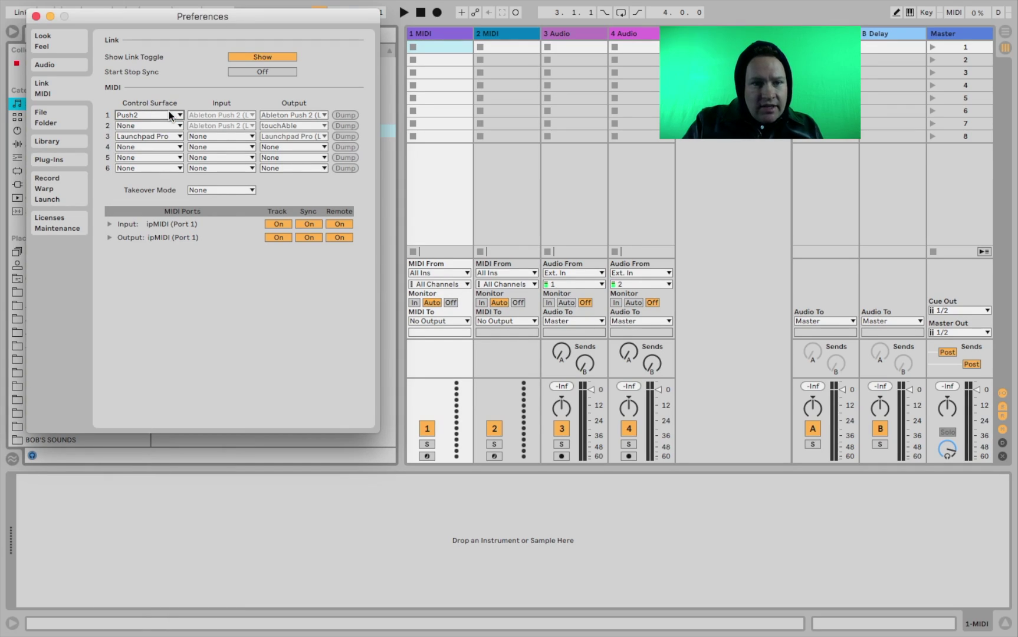
# Step: Examine the File/Folder preferences, including Create Analysis Files, the temporary folder and the decoding cache, keeping analysis files on
pyautogui.click(56, 121)
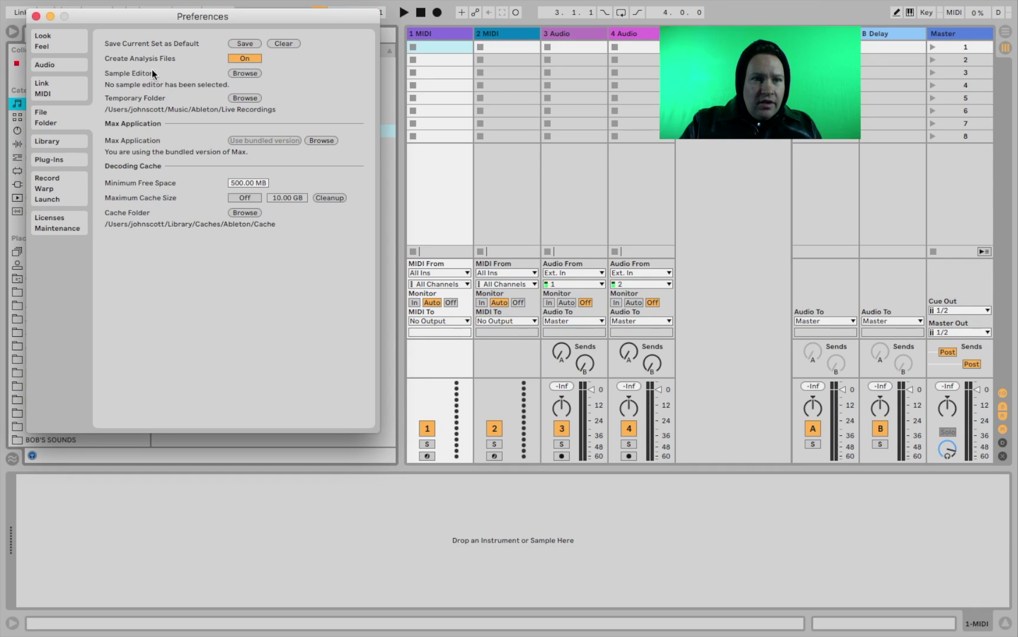
pyautogui.click(242, 59)
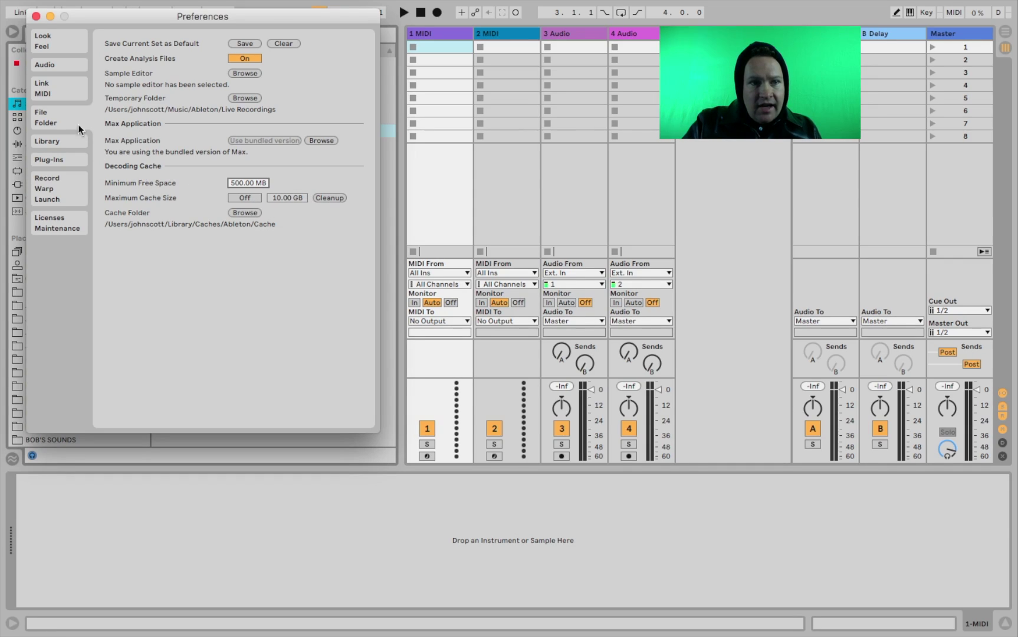
# Step: Examine the Library preferences and the Collect Files on Export options, keeping Always
pyautogui.click(57, 142)
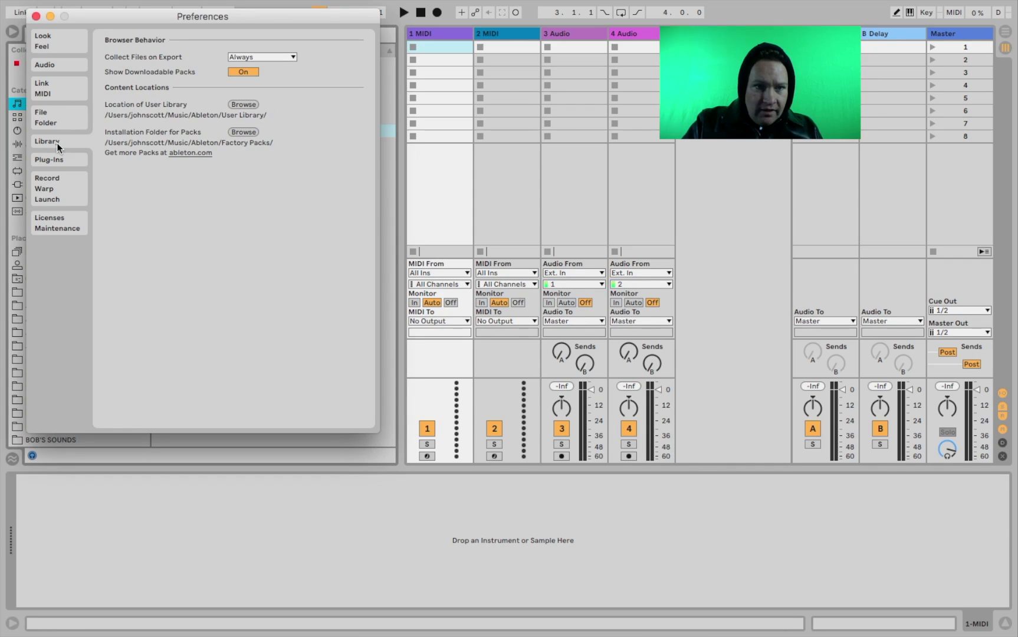
pyautogui.click(263, 58)
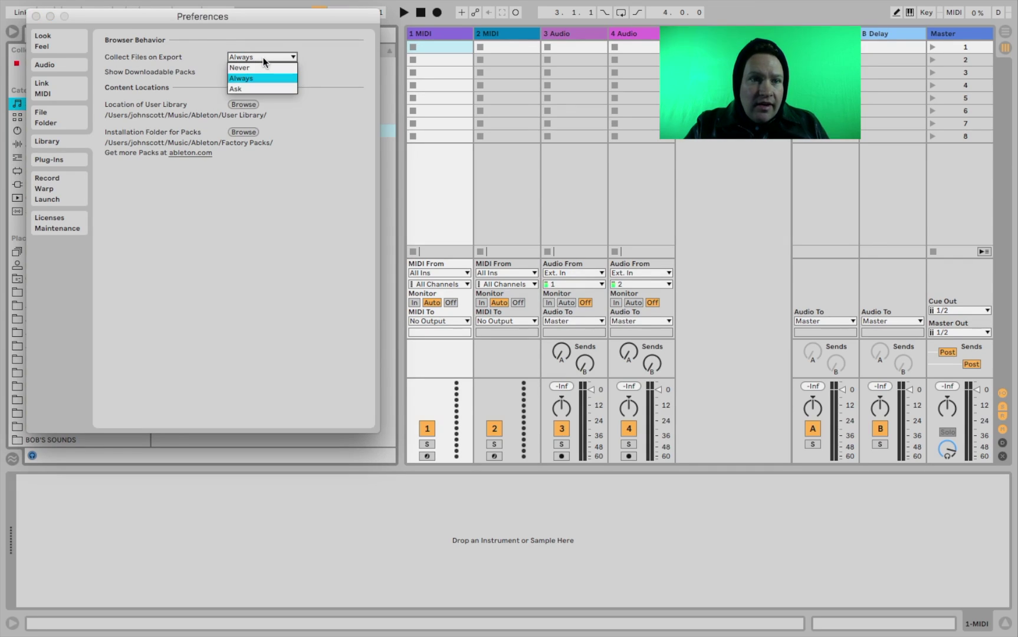
pyautogui.click(263, 58)
pyautogui.click(263, 57)
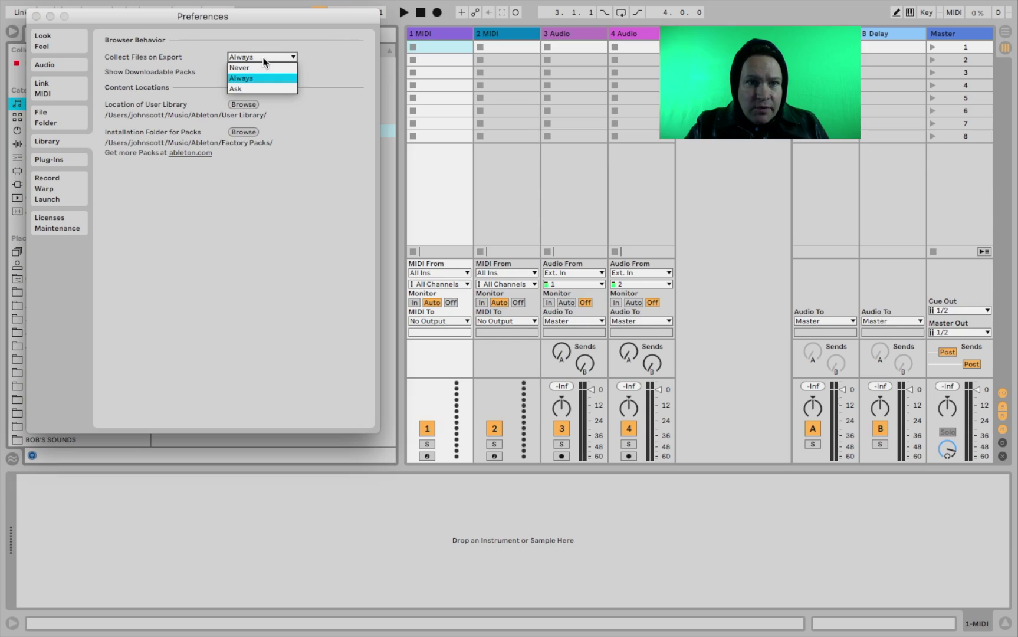
pyautogui.click(263, 57)
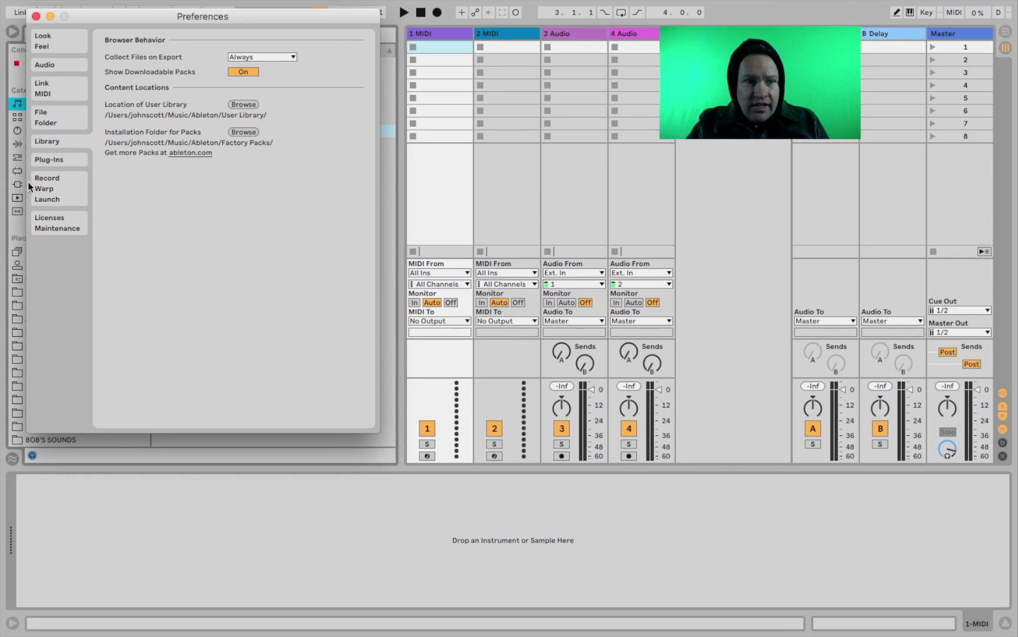
# Step: Examine the Plug-Ins preferences and the recording File Type options in Record/Warp/Launch, keeping AIFF
pyautogui.click(49, 159)
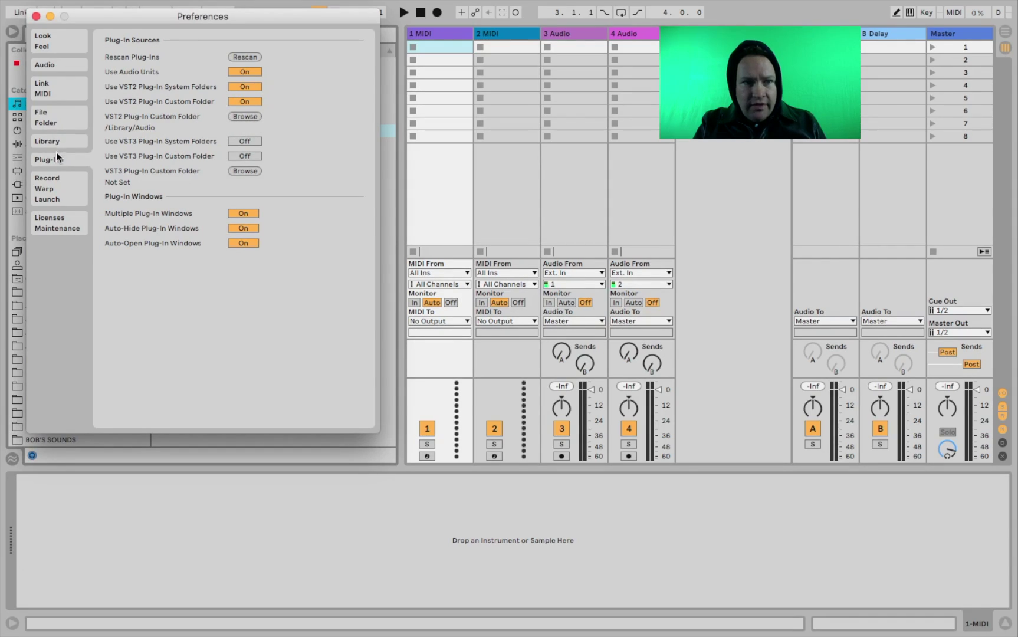
pyautogui.click(58, 183)
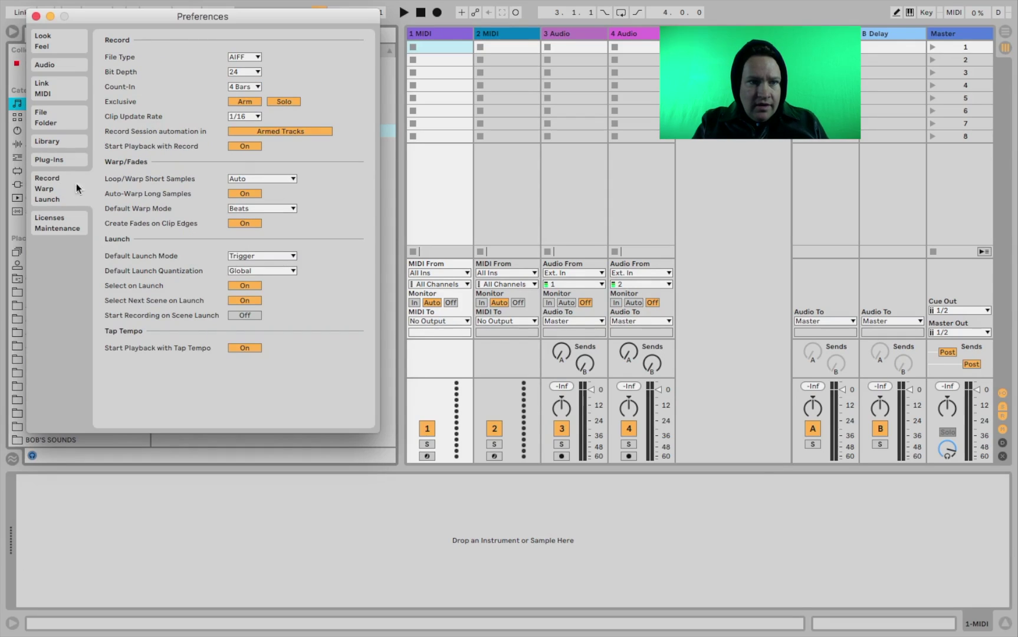
pyautogui.click(243, 57)
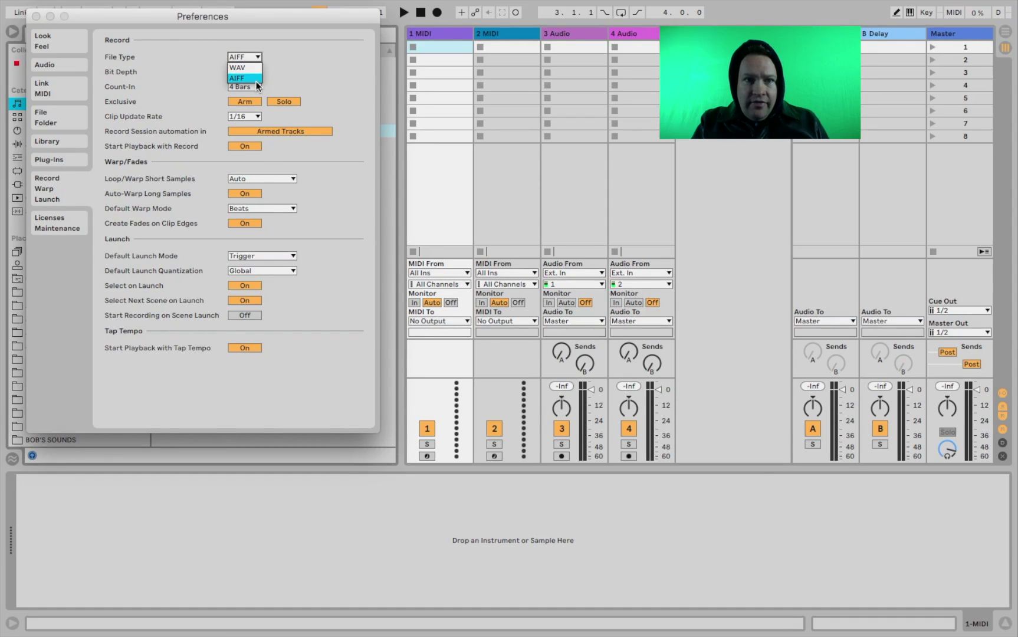
pyautogui.click(252, 58)
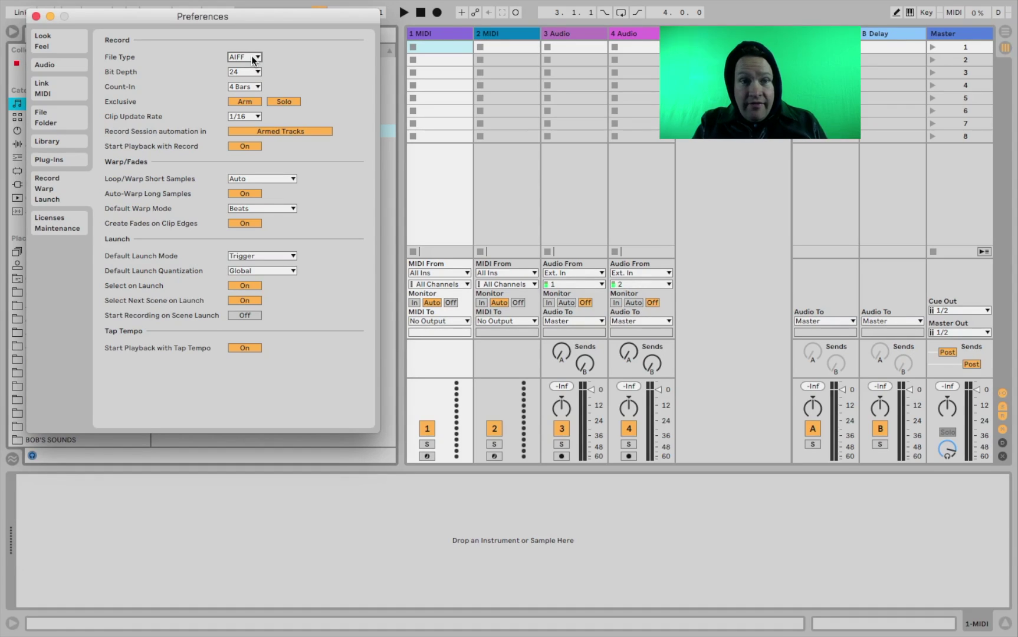
# Step: Examine the recording Bit Depth, Exclusive and Clip Update Rate settings, keeping 24 and 1/16
pyautogui.click(254, 72)
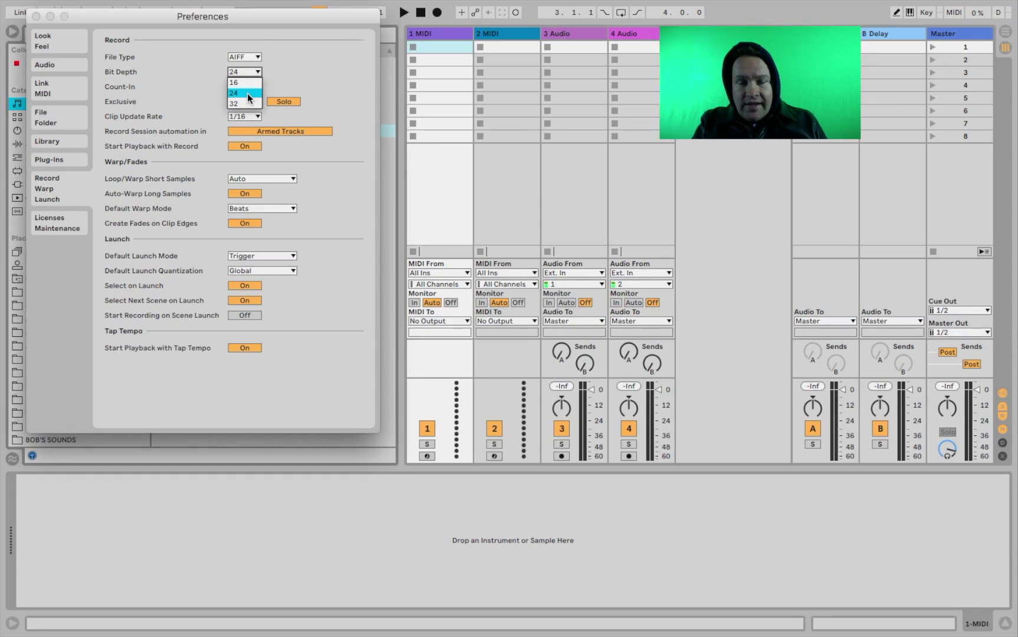
pyautogui.click(247, 94)
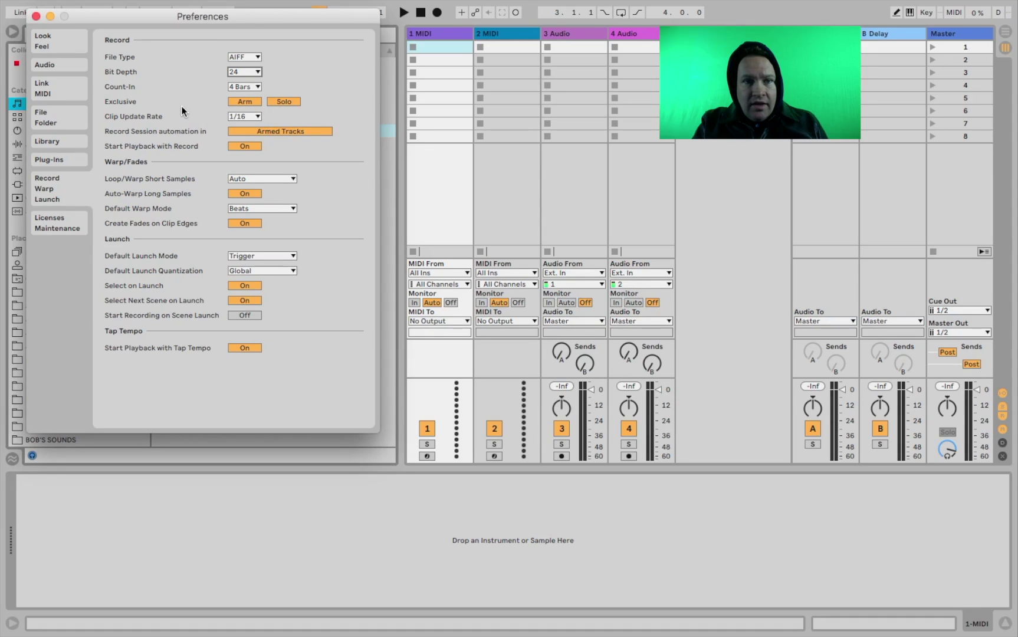
pyautogui.click(284, 101)
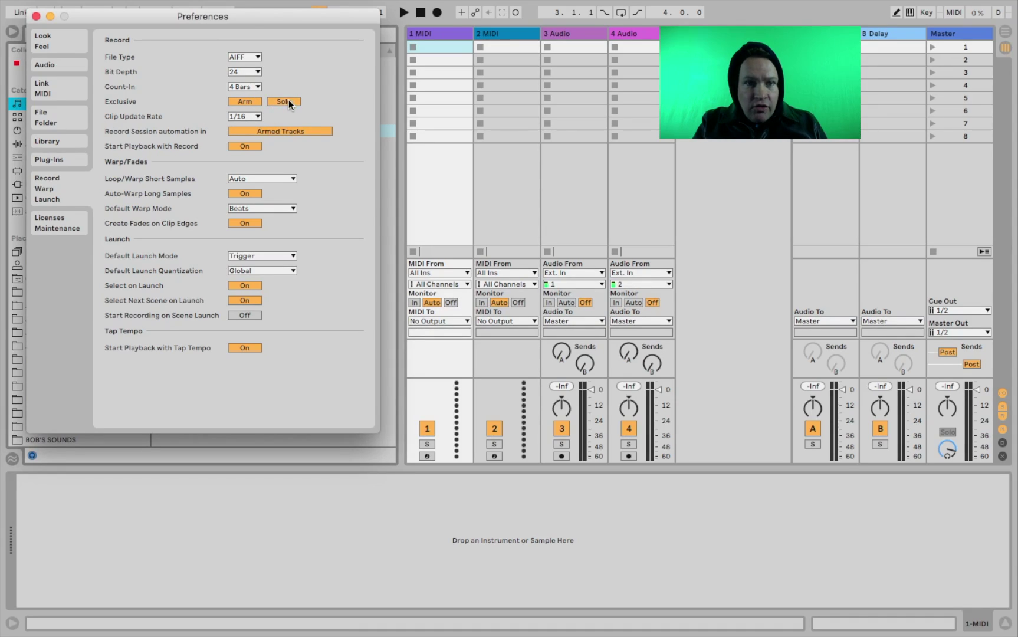
pyautogui.click(257, 116)
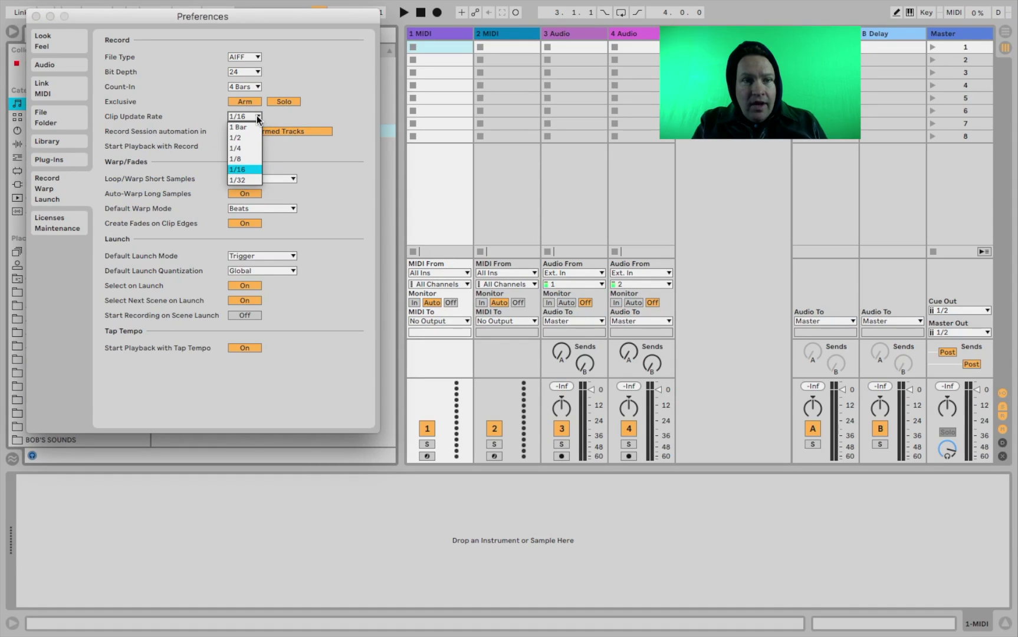
pyautogui.click(260, 171)
pyautogui.click(248, 114)
pyautogui.click(247, 113)
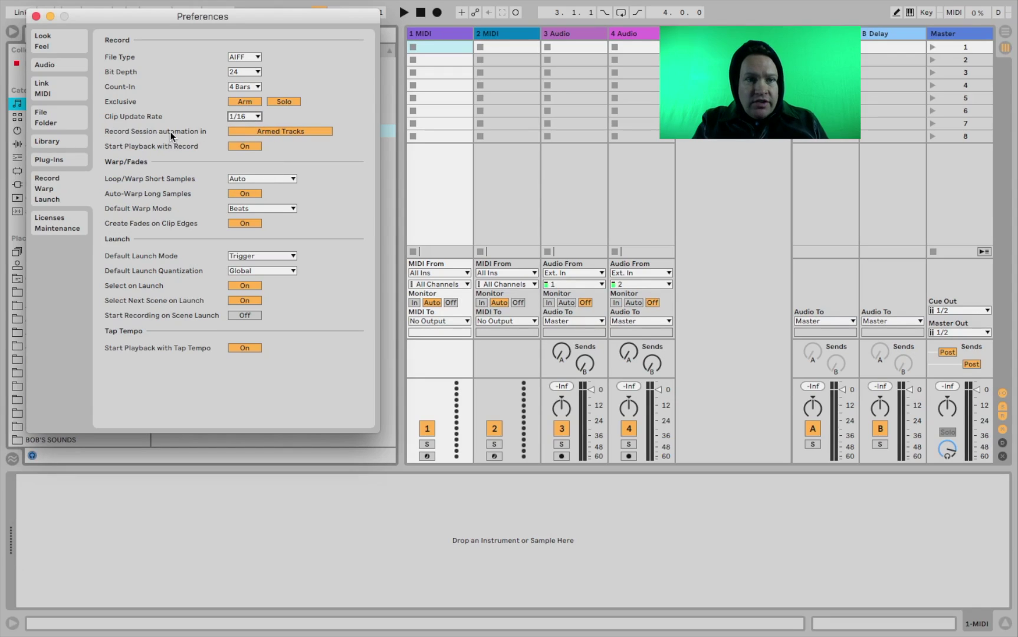
# Step: Compare All Tracks with Armed Tracks for recording Session automation, keeping Armed Tracks and leaving Start Playback with Record on
pyautogui.click(254, 131)
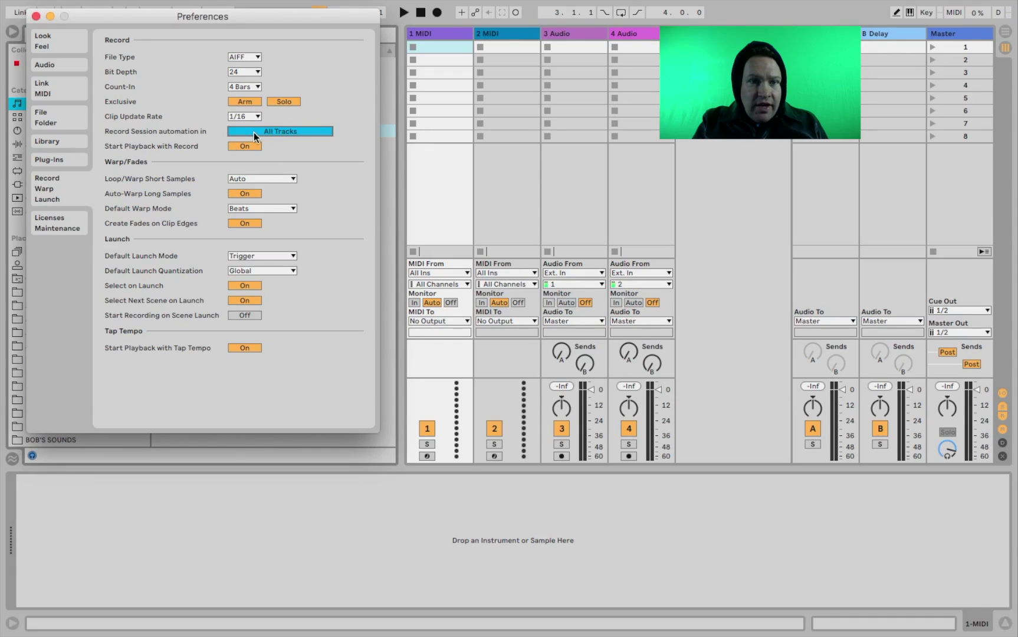
pyautogui.click(254, 132)
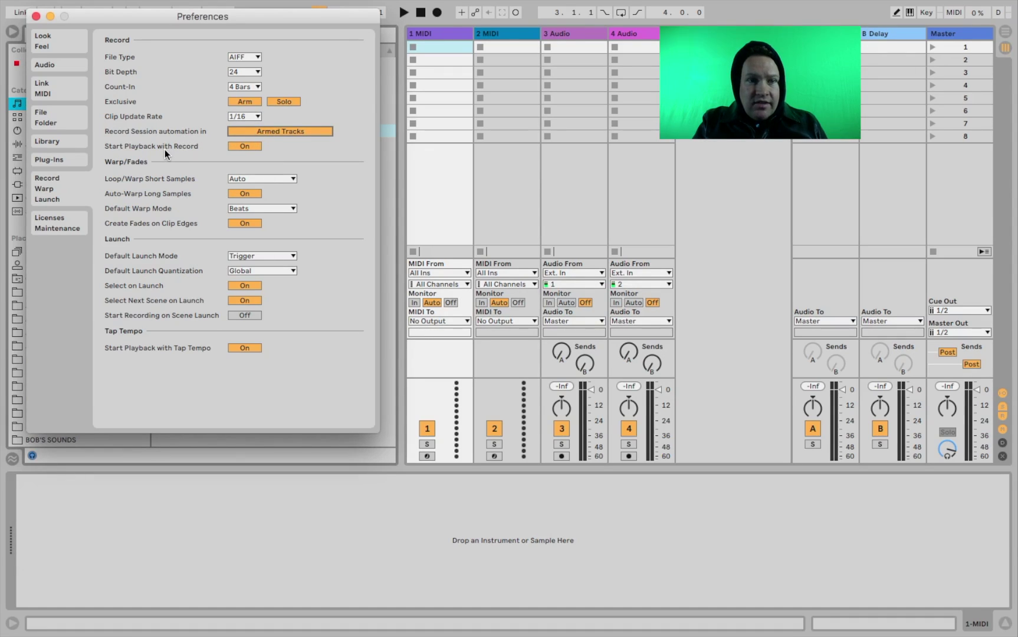
pyautogui.click(252, 146)
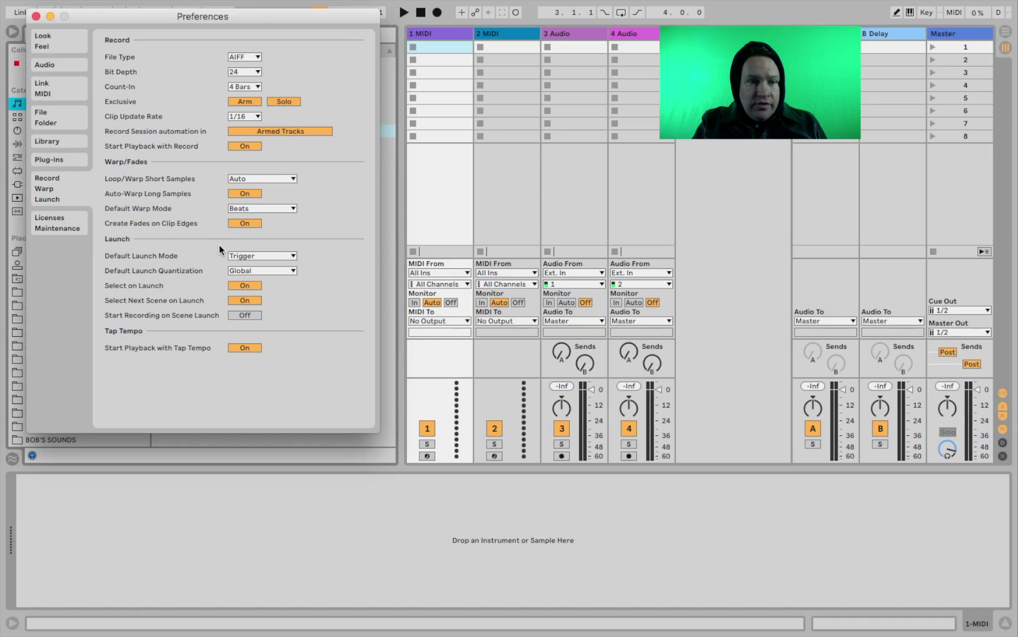
# Step: Examine the Default Launch Mode, Default Launch Quantization and Tap Tempo playback settings, keeping Trigger and Global
pyautogui.click(261, 256)
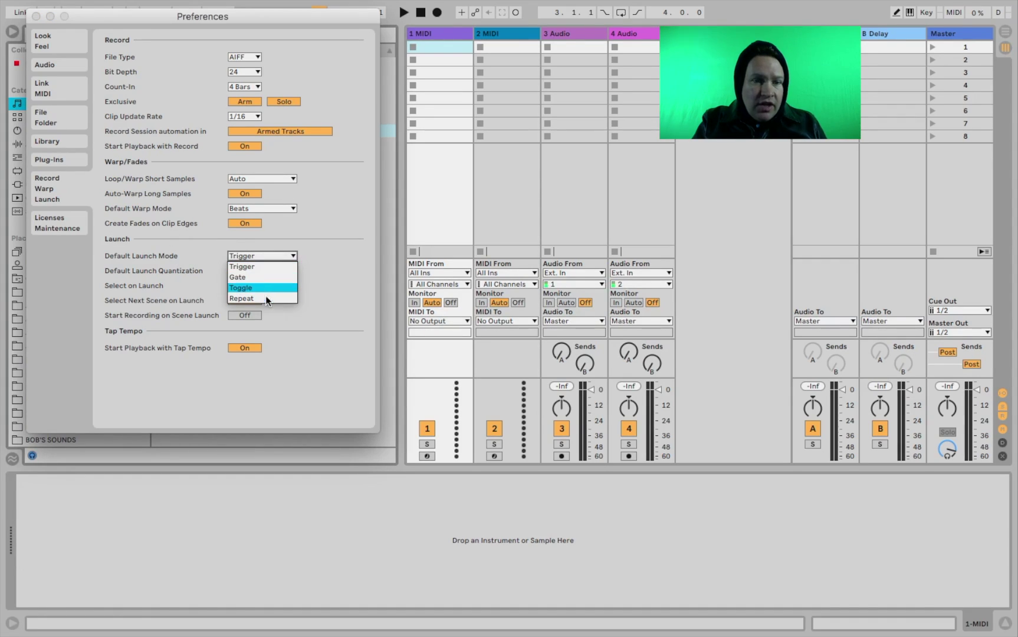
pyautogui.click(260, 254)
pyautogui.click(263, 269)
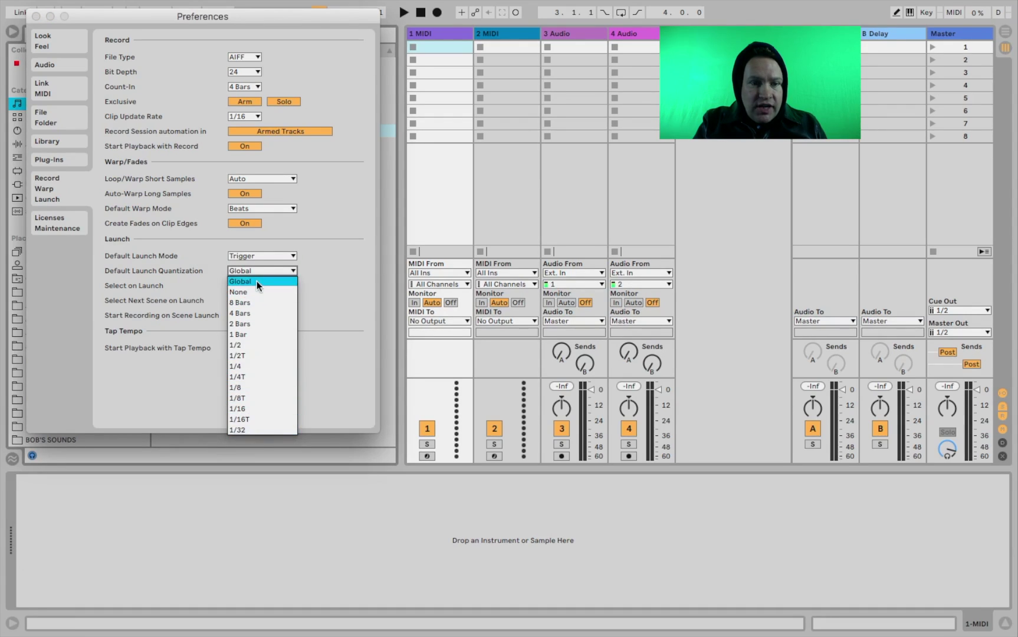
pyautogui.click(250, 282)
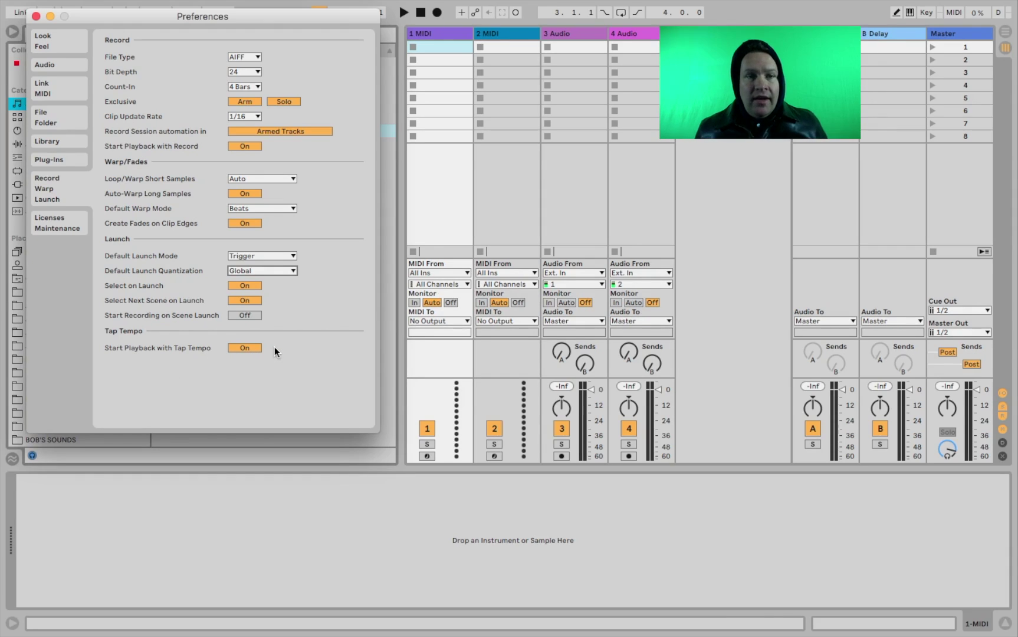
pyautogui.click(240, 348)
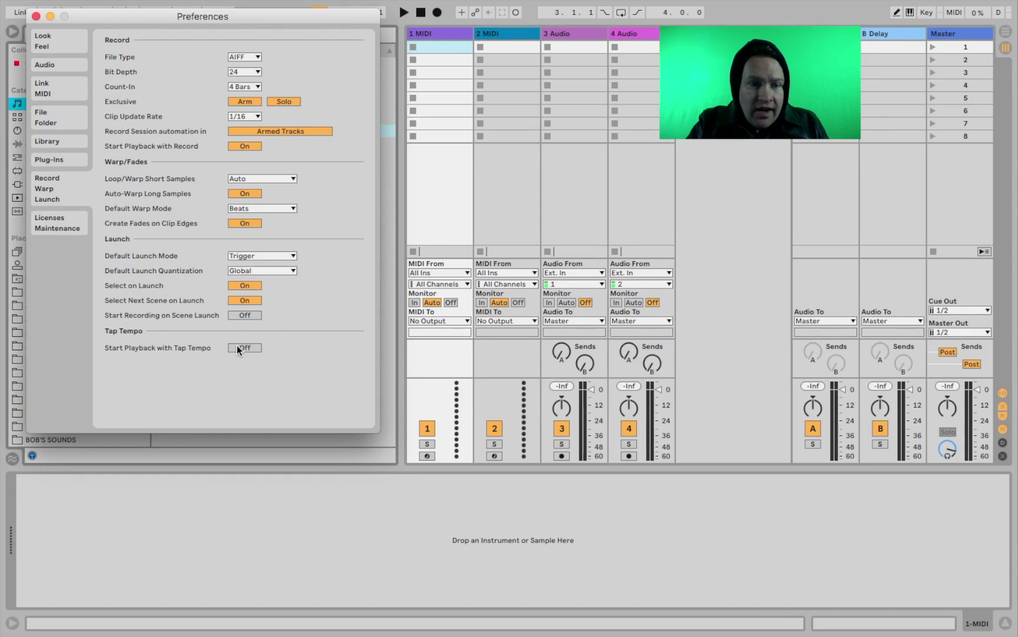
# Step: Examine the Licenses/Maintenance preferences, briefly revisit the other preference pages and close Preferences
pyautogui.click(64, 222)
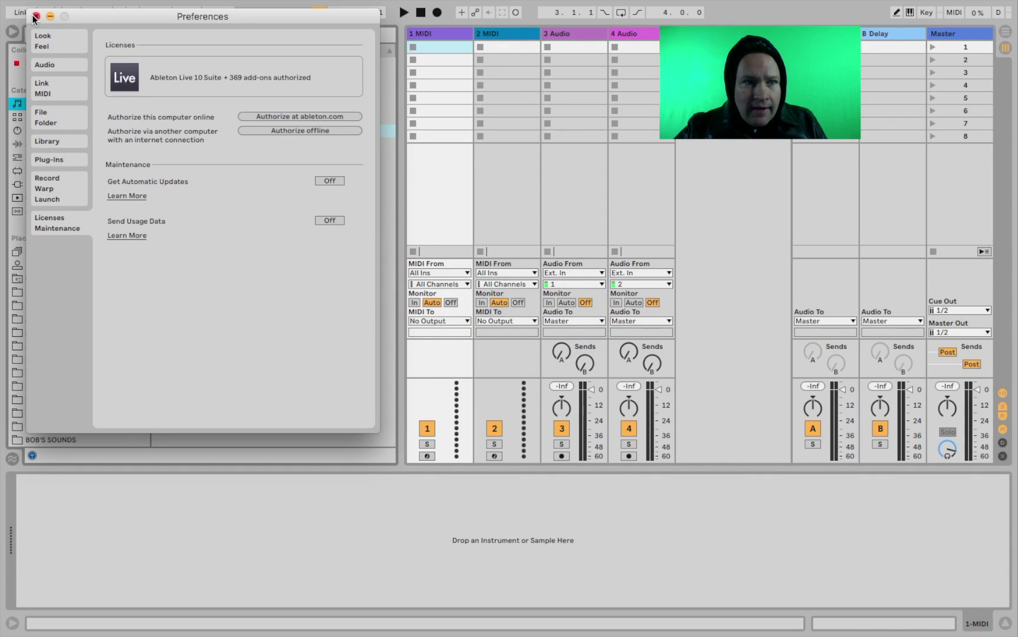
pyautogui.click(44, 45)
pyautogui.click(45, 65)
pyautogui.click(45, 79)
pyautogui.click(45, 108)
pyautogui.click(47, 190)
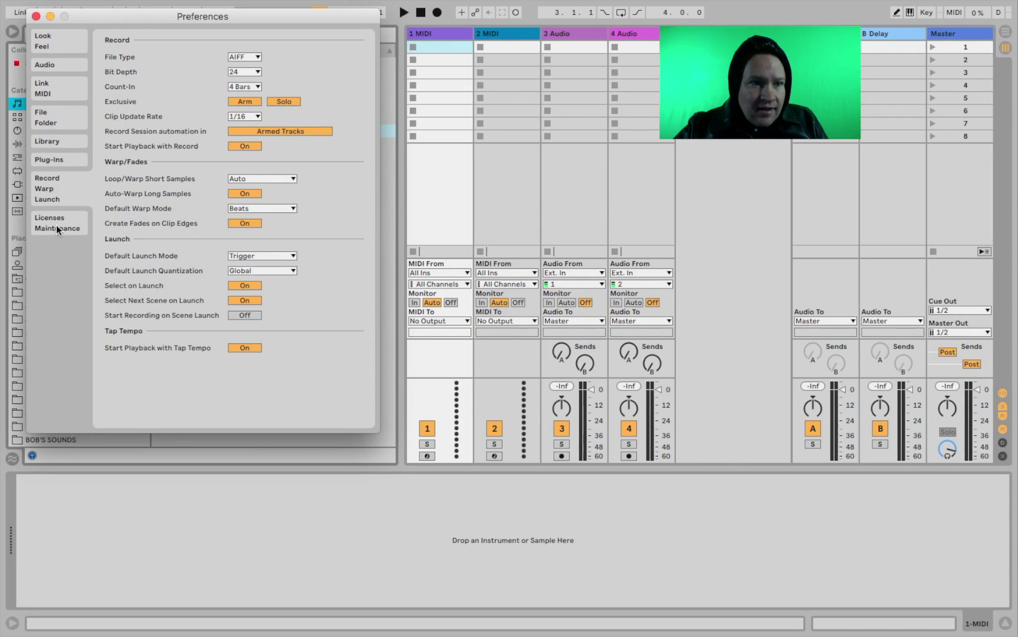
pyautogui.click(58, 225)
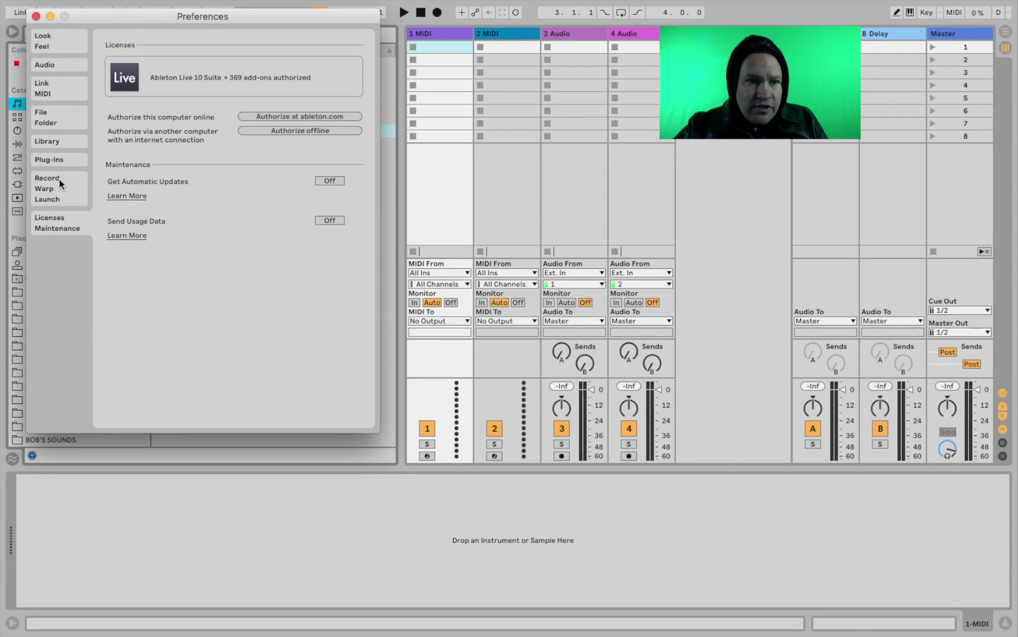
pyautogui.click(35, 17)
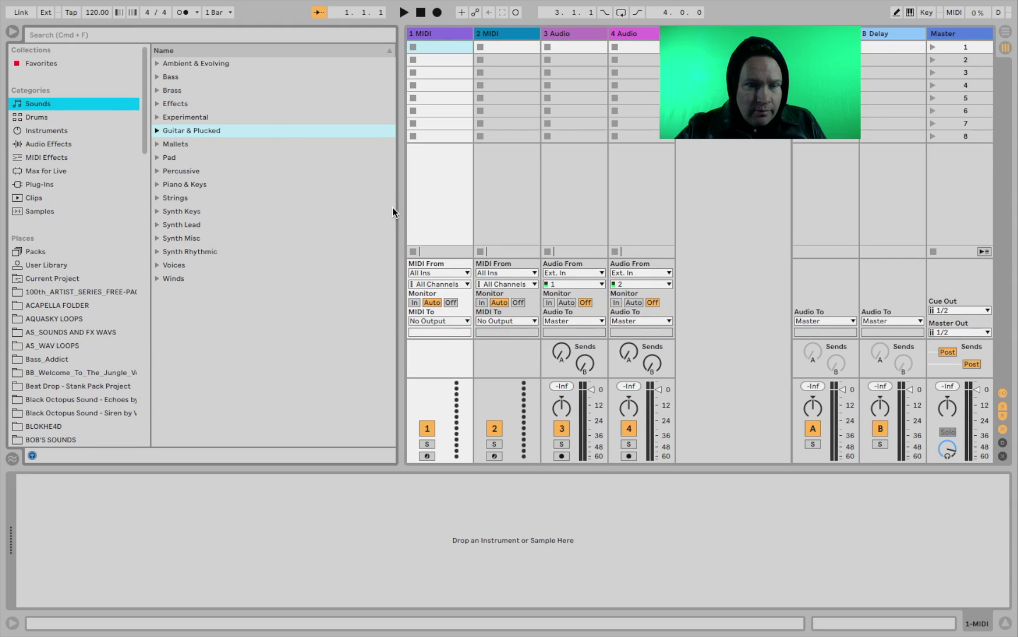
# Step: Look through the MIDI tracks, audio tracks and the Reverb and Delay return tracks by selecting each one
pyautogui.click(452, 32)
pyautogui.click(484, 33)
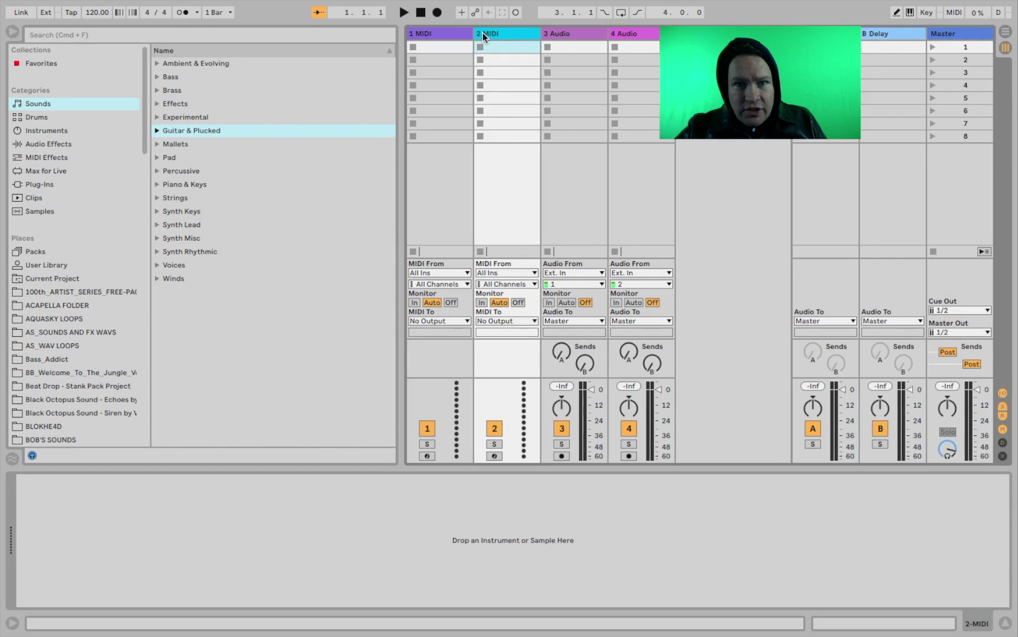
pyautogui.click(573, 34)
pyautogui.click(636, 34)
pyautogui.click(575, 41)
pyautogui.click(621, 30)
pyautogui.click(826, 34)
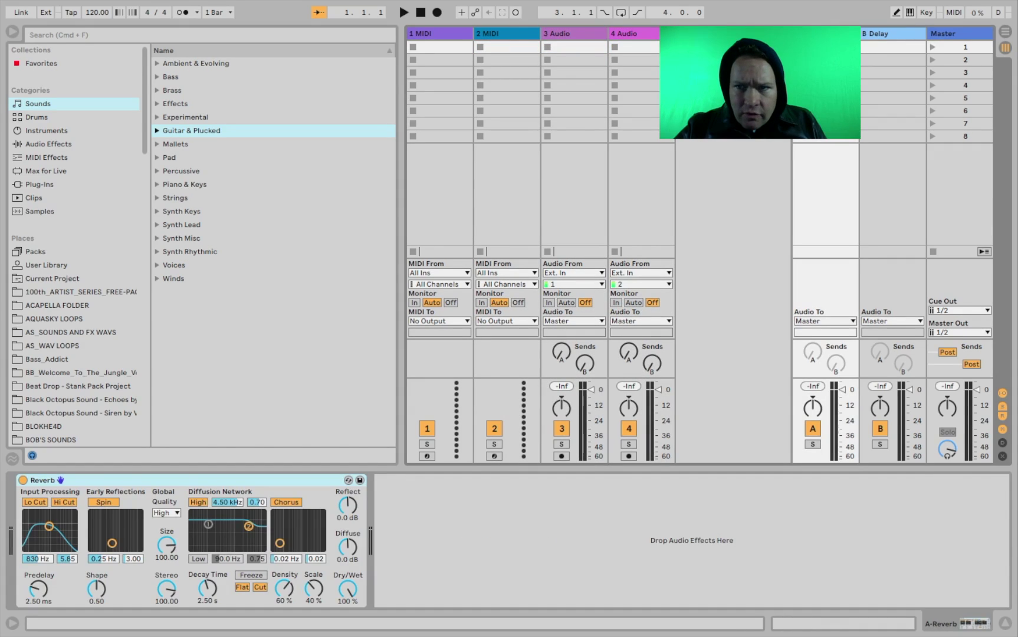
pyautogui.click(879, 33)
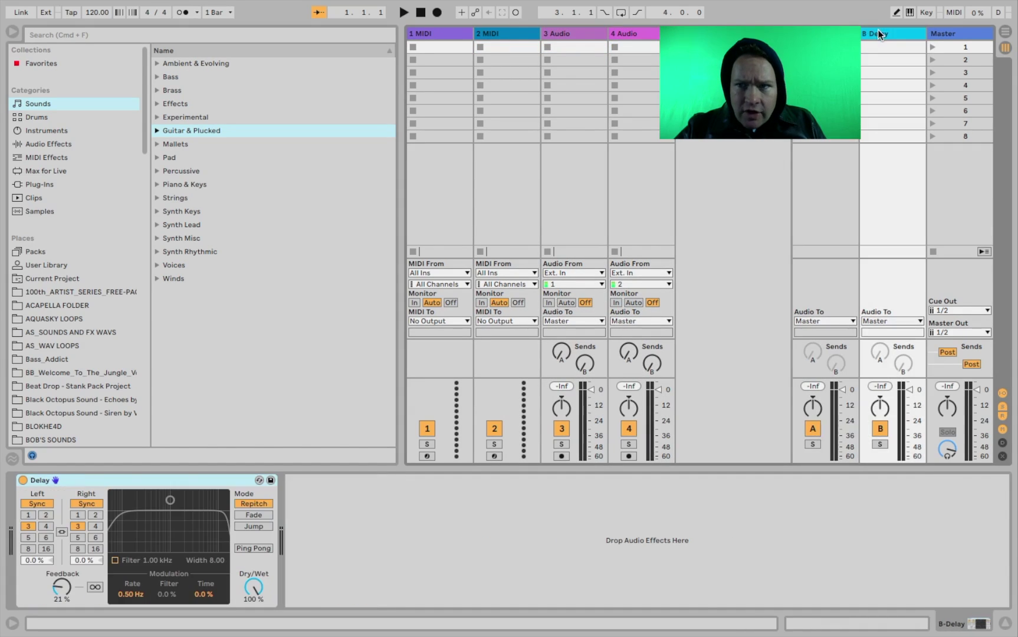
# Step: Examine the Audio To routing choices of the Reverb and Delay return tracks, keeping Master
pyautogui.click(826, 321)
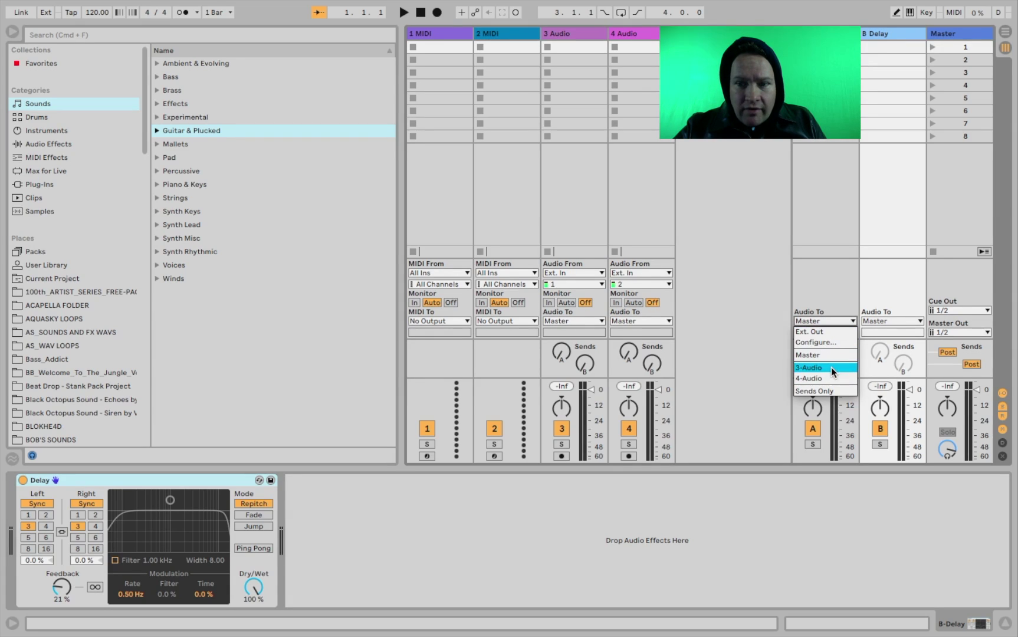
pyautogui.click(834, 320)
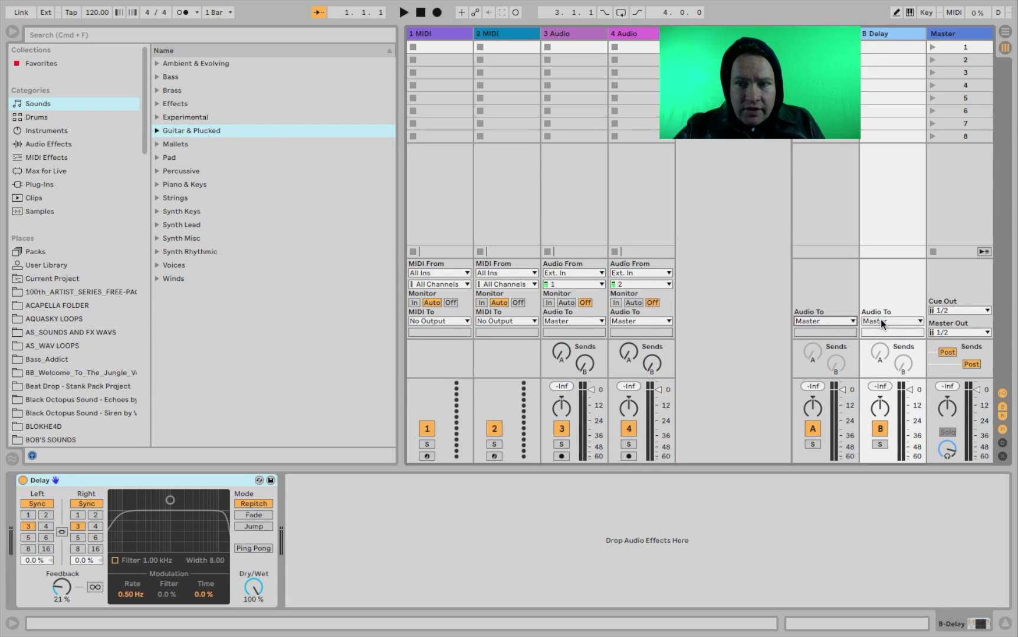
pyautogui.click(881, 319)
pyautogui.click(881, 319)
pyautogui.click(881, 320)
pyautogui.click(881, 319)
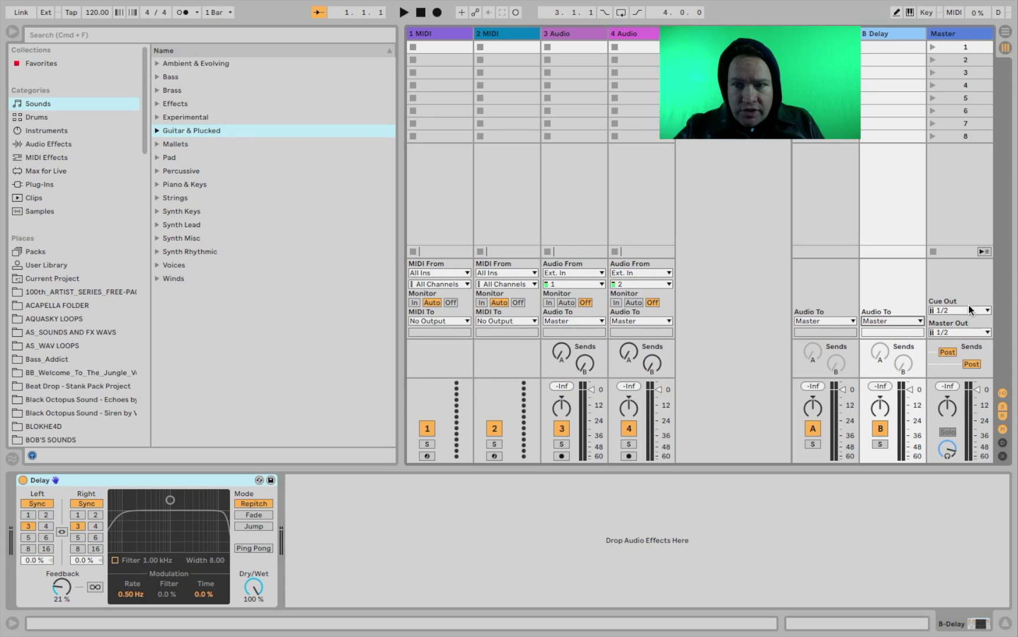
# Step: Examine the first MIDI track's input, channel and output routing choices, keeping All Ins, All Channels and No Output
pyautogui.click(444, 274)
pyautogui.click(441, 275)
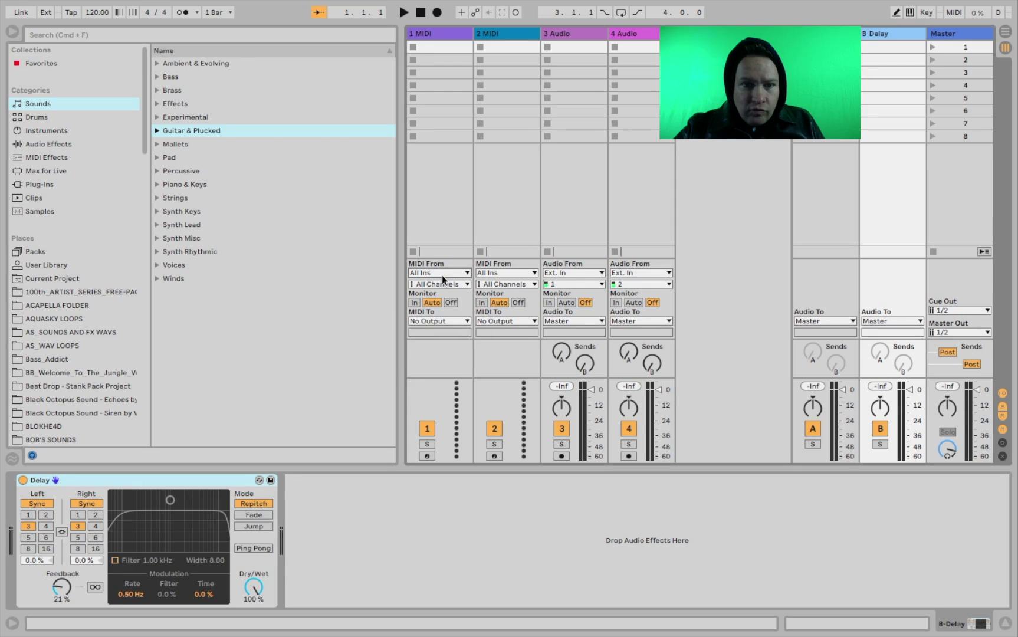
pyautogui.click(442, 282)
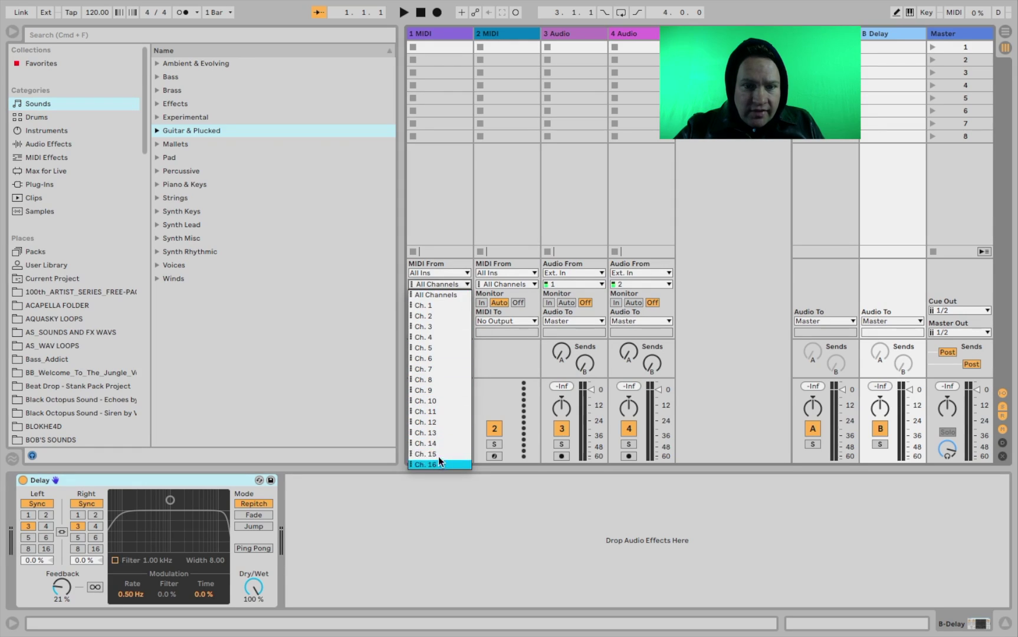
pyautogui.click(444, 284)
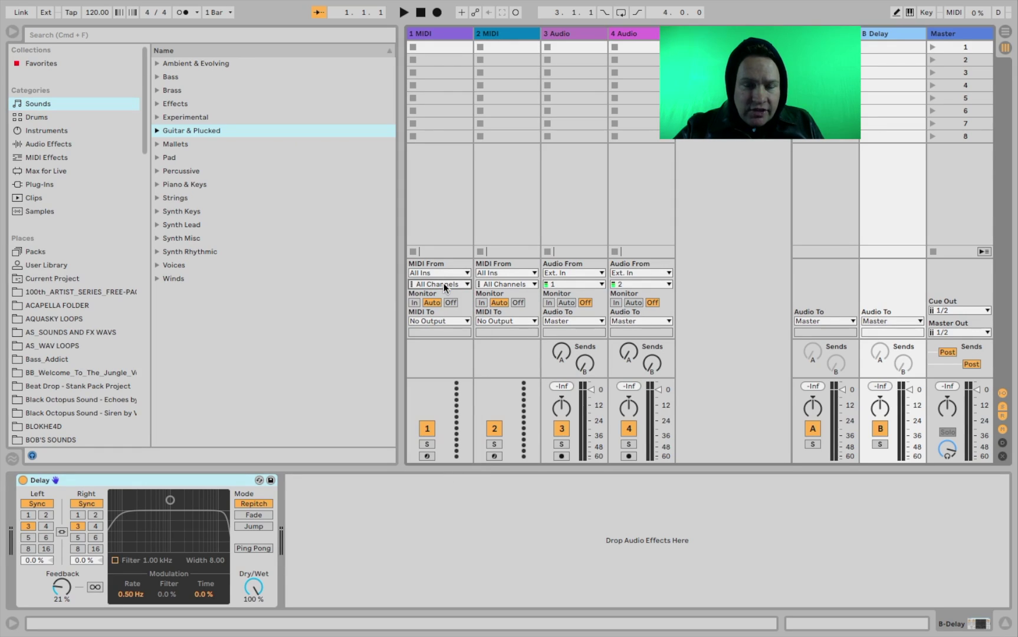
pyautogui.click(438, 321)
pyautogui.click(441, 321)
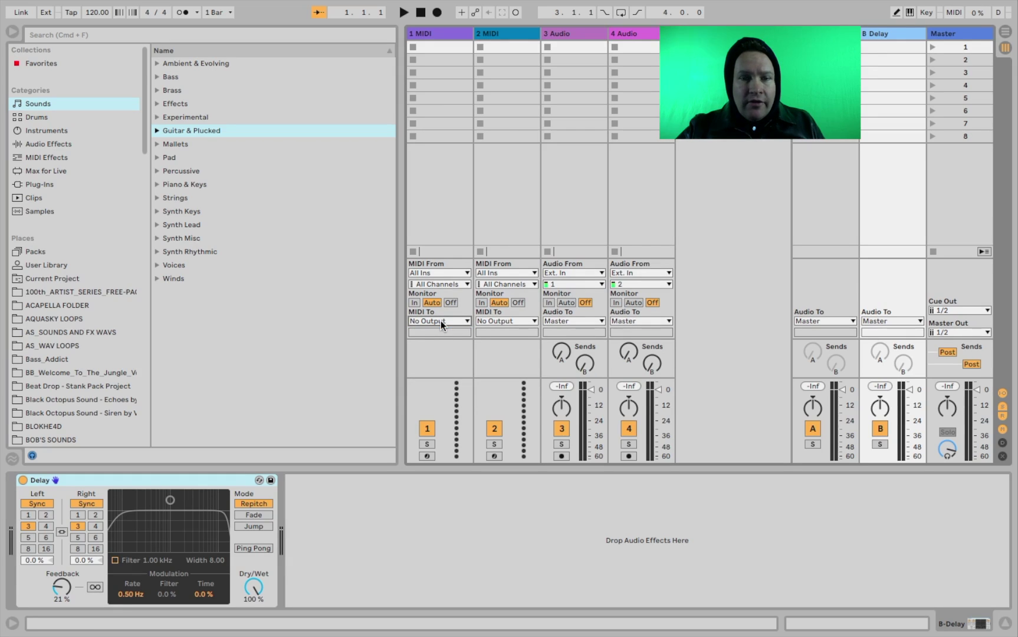
# Step: Load the 606 Core Kit from the Drums category onto the first MIDI track and replace it with the 707 Core Kit
pyautogui.click(39, 117)
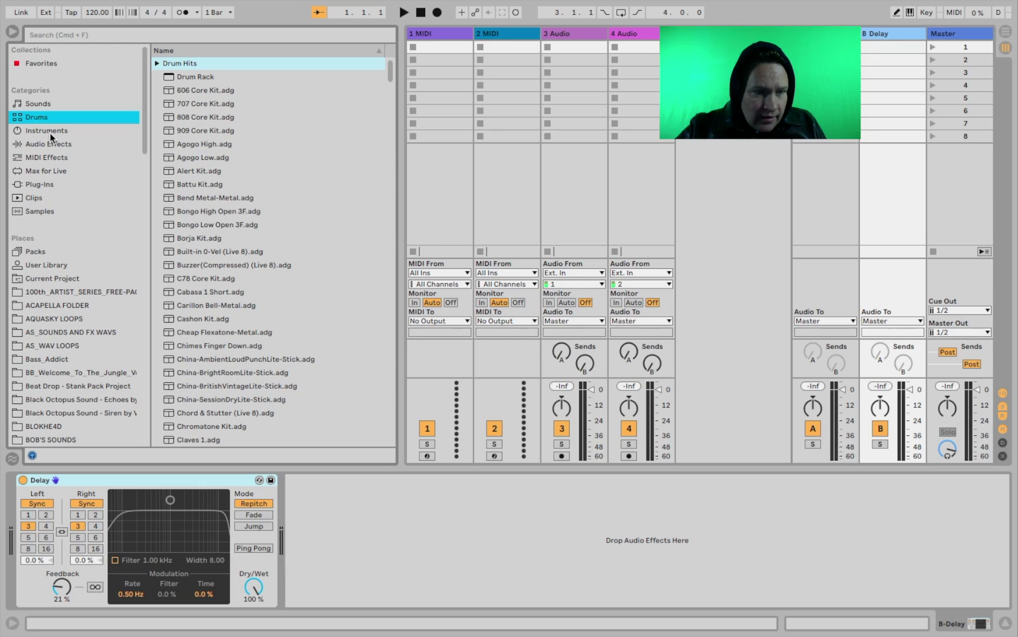
pyautogui.click(50, 131)
pyautogui.click(47, 122)
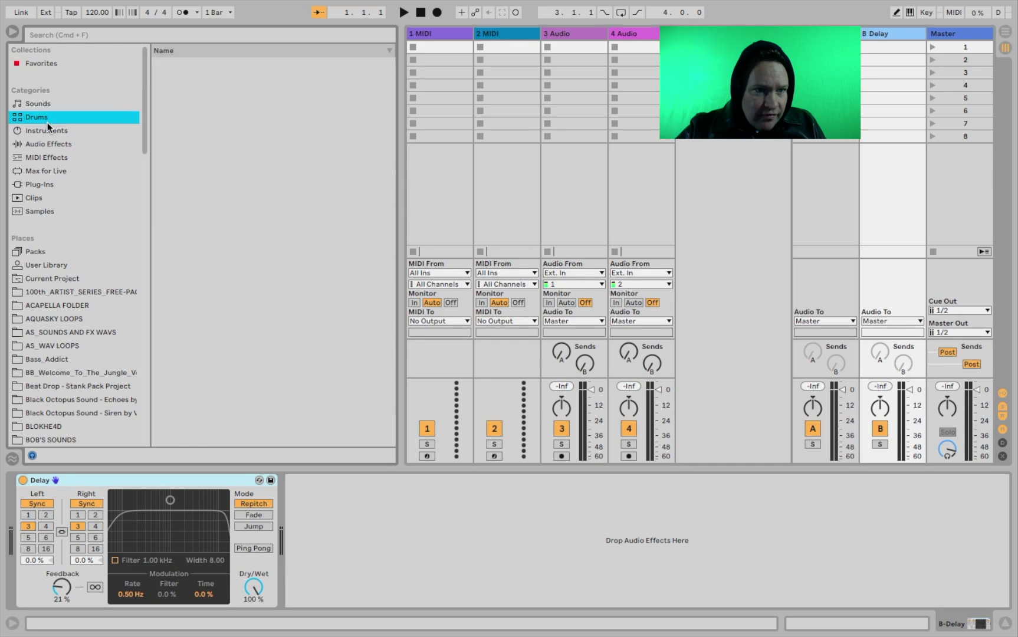
pyautogui.moveTo(166, 94); pyautogui.dragTo(440, 53)
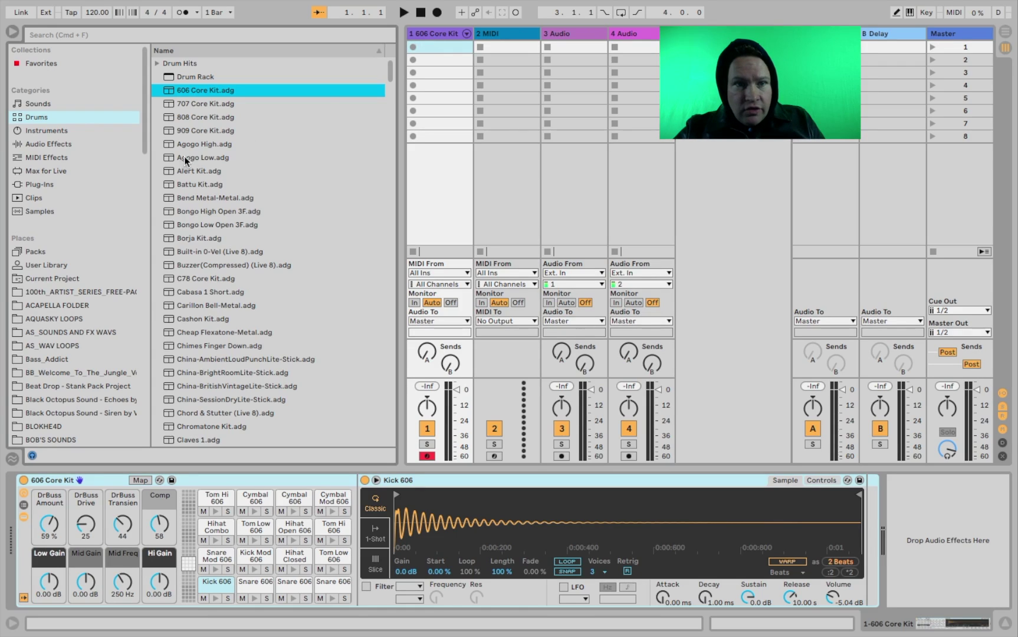
pyautogui.click(187, 104)
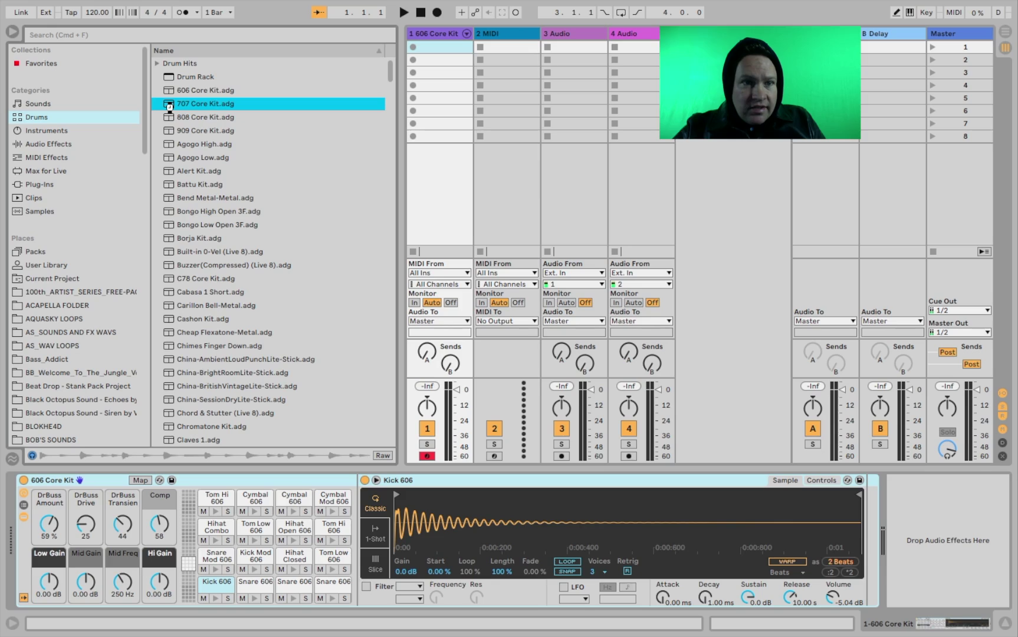
pyautogui.doubleClick(170, 105)
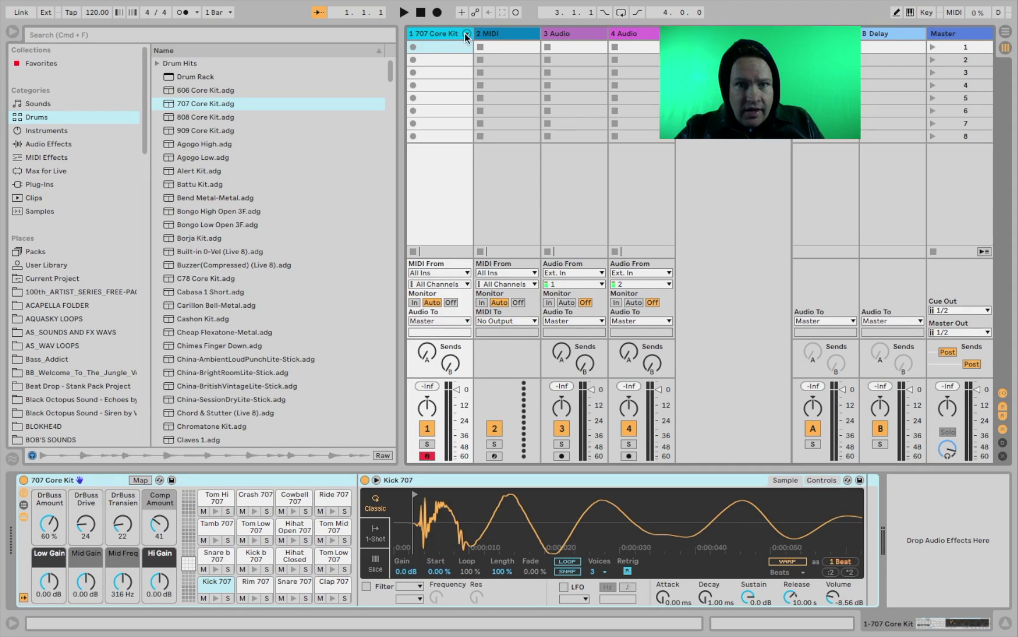
# Step: Load the Wow Attack Lead preset from Operator's Synth Lead instruments onto the second MIDI track
pyautogui.click(503, 31)
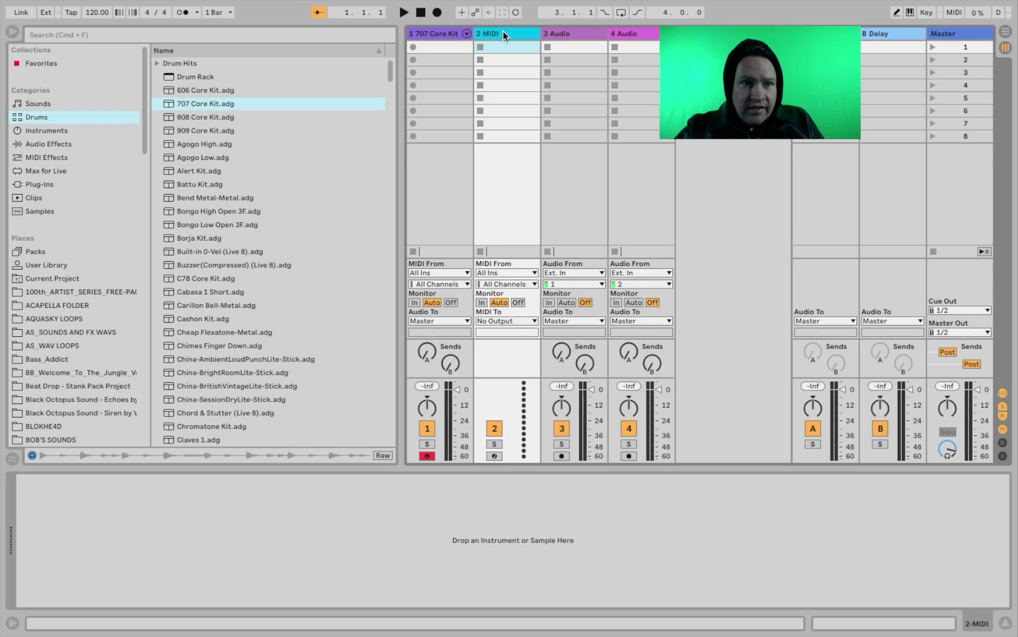
pyautogui.click(157, 64)
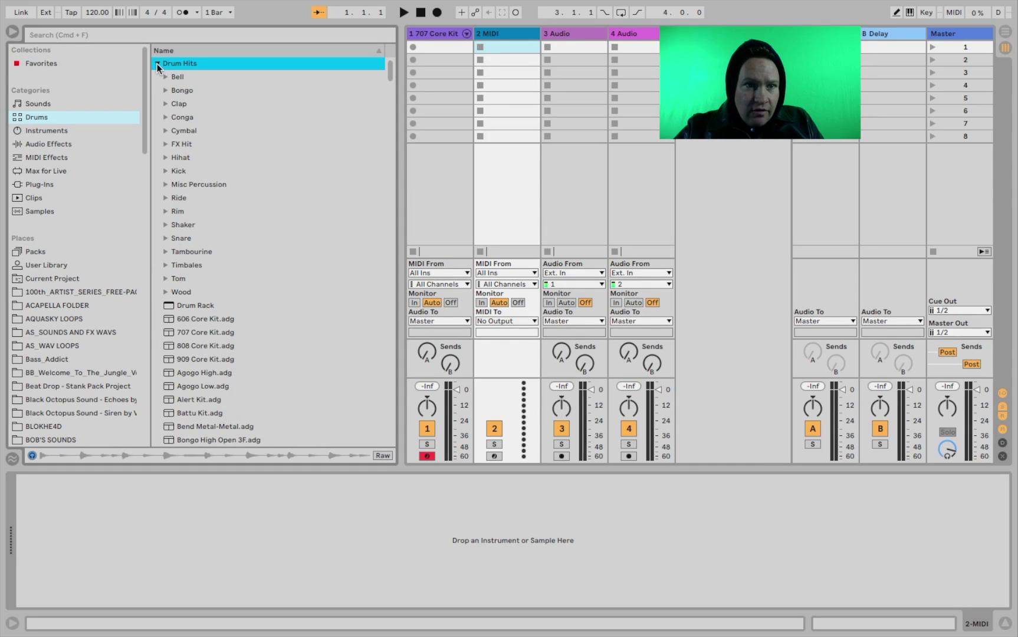
pyautogui.click(156, 63)
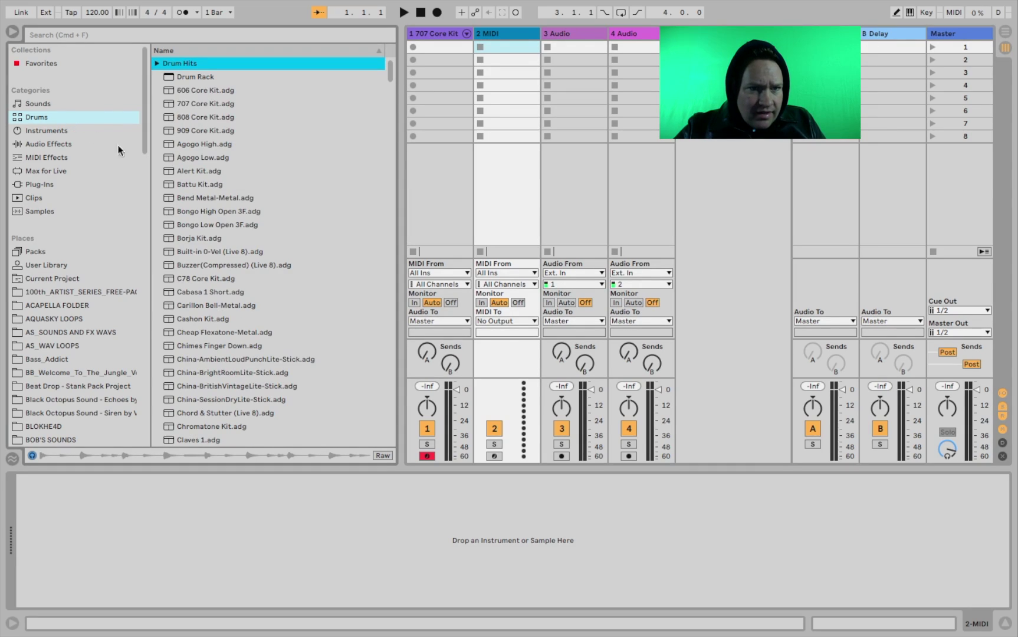
pyautogui.click(56, 131)
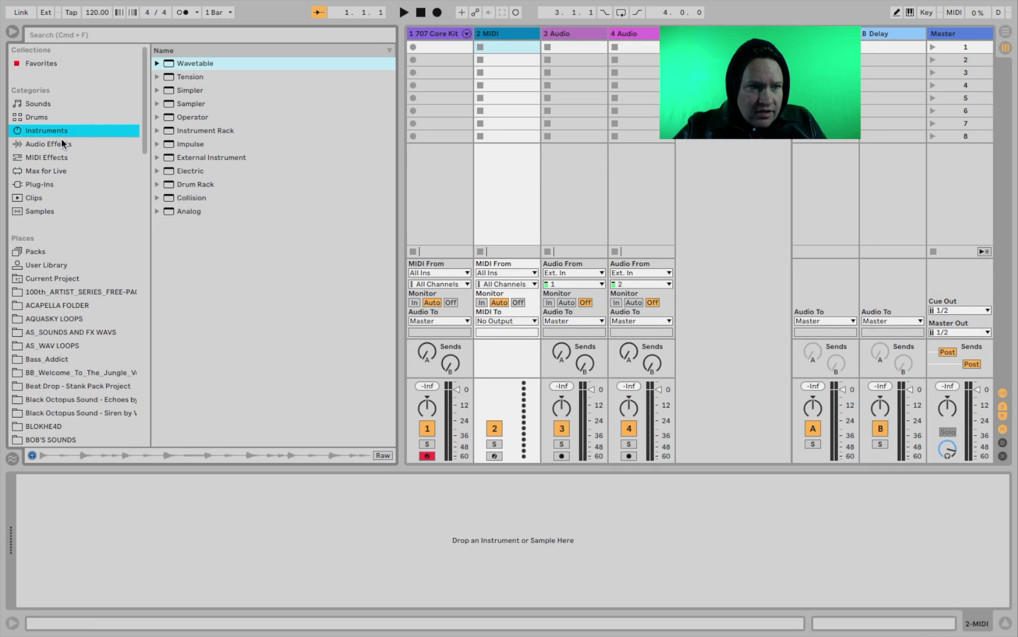
pyautogui.click(426, 30)
pyautogui.click(495, 34)
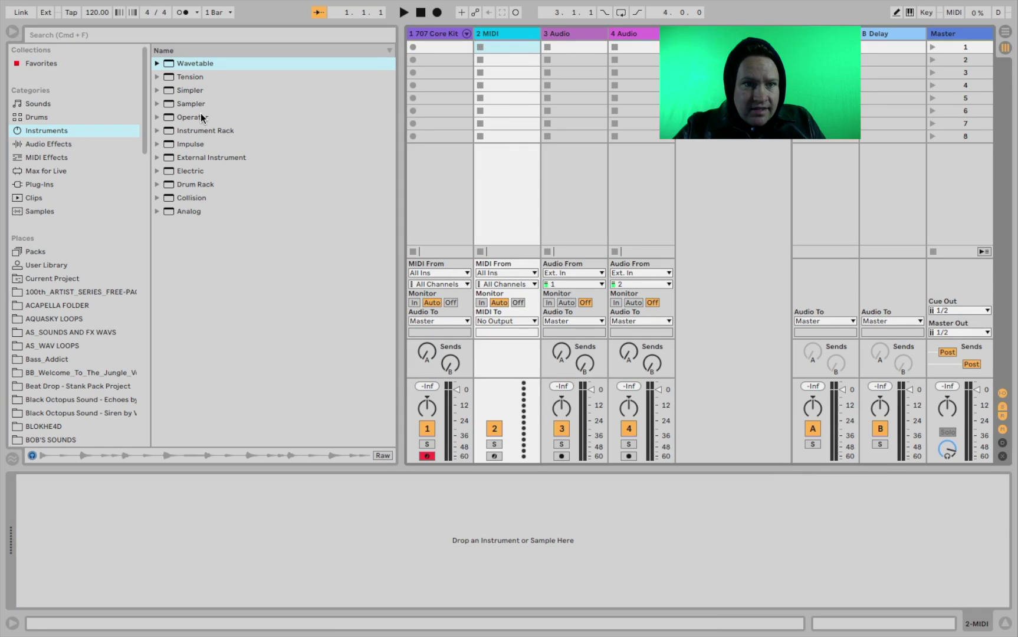
pyautogui.click(157, 117)
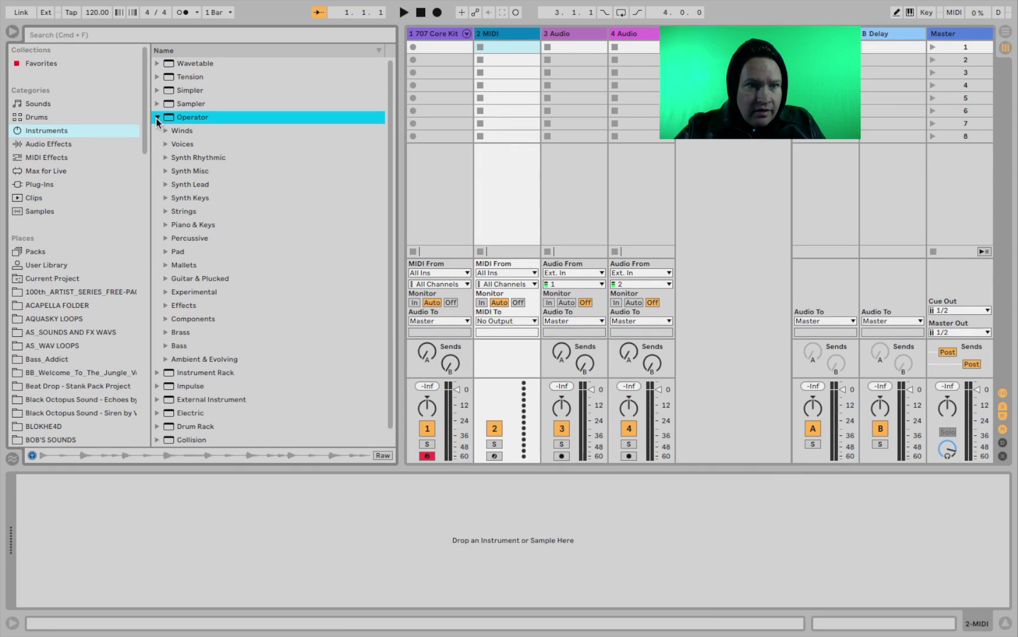
pyautogui.click(165, 185)
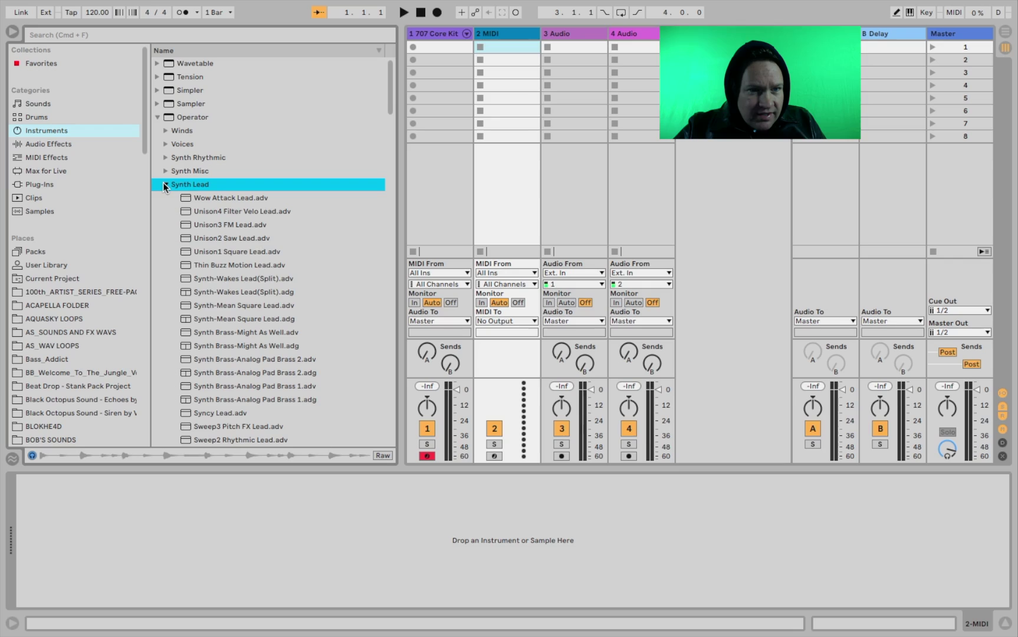
pyautogui.doubleClick(191, 197)
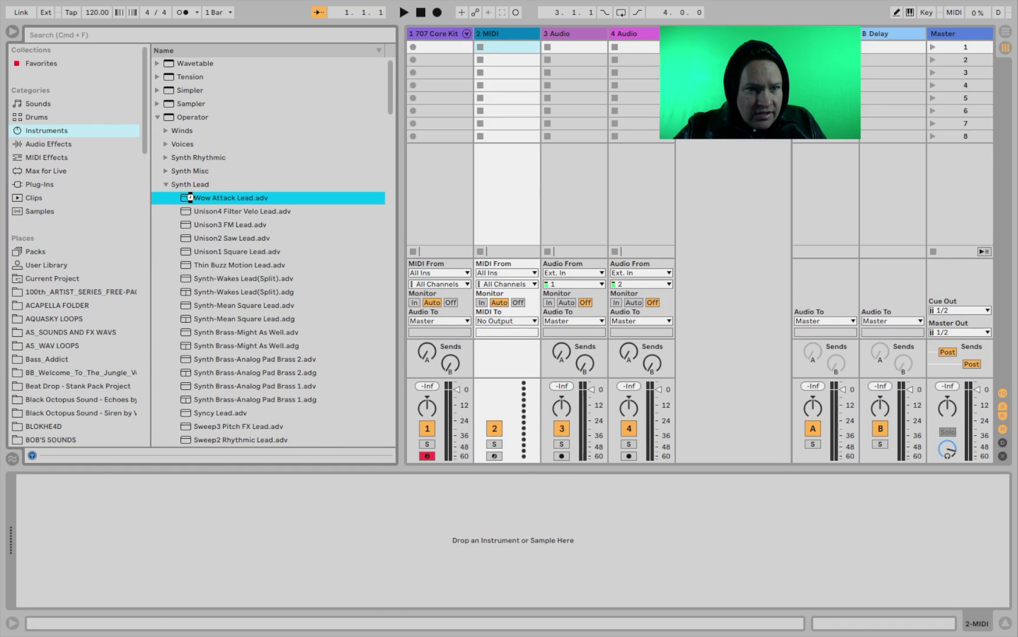
# Step: Disarm the Wow Attack Lead track and arm the 707 Core Kit track for recording
pyautogui.click(446, 33)
pyautogui.click(499, 33)
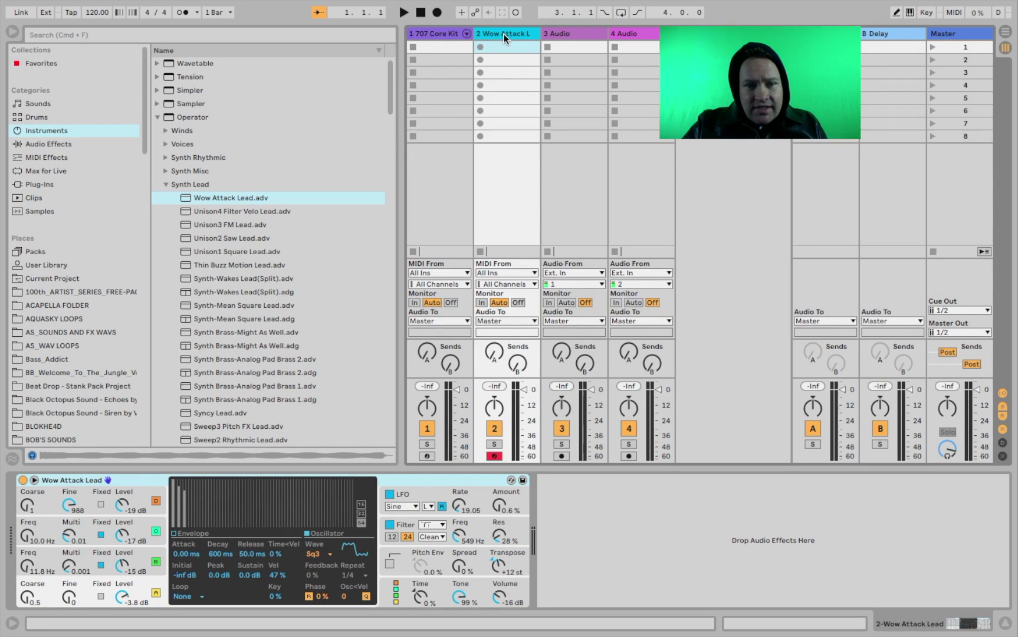
pyautogui.click(441, 35)
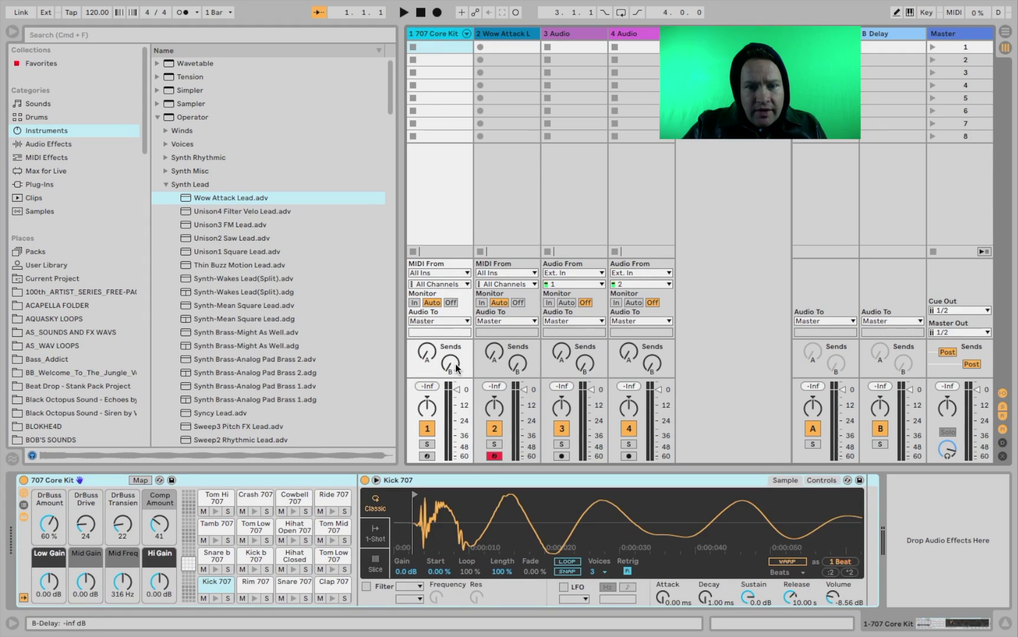
pyautogui.click(495, 456)
pyautogui.click(426, 456)
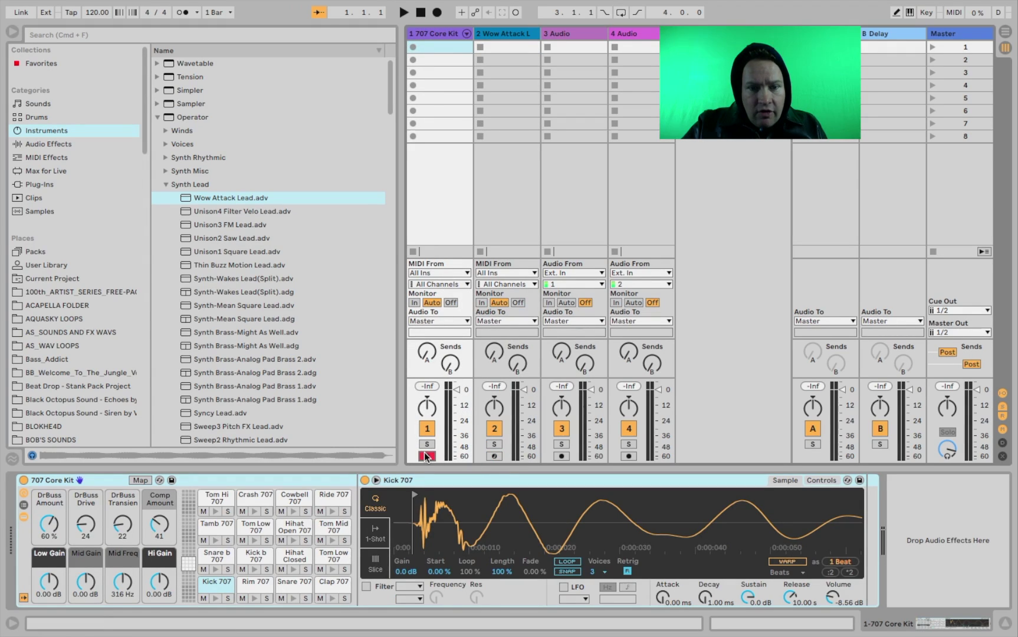
# Step: Create an empty MIDI clip in the 707 Core Kit track's first slot and enable note preview in its editor
pyautogui.doubleClick(436, 47)
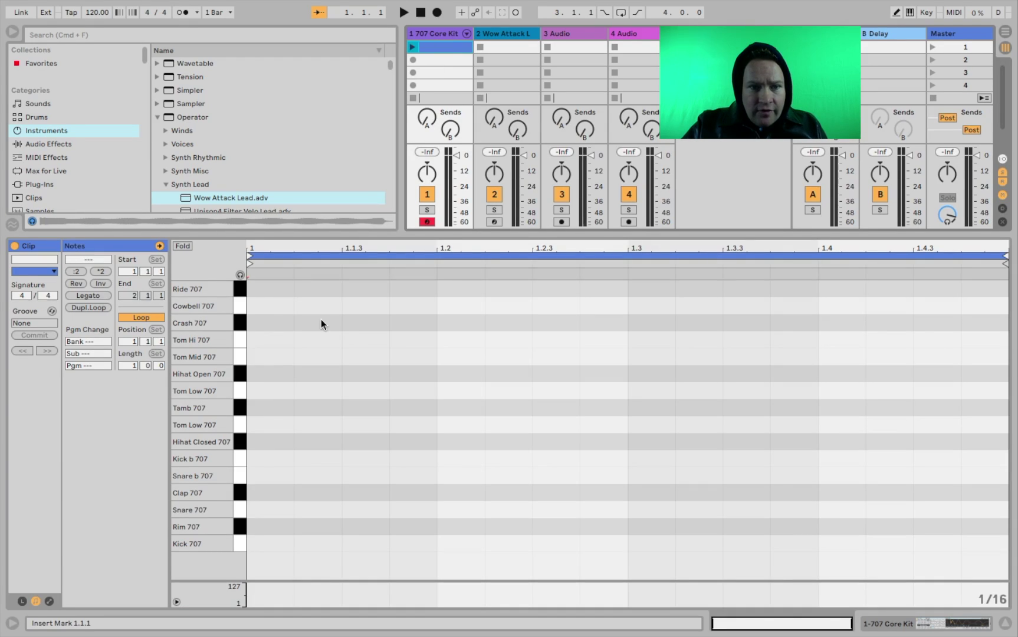
pyautogui.click(240, 275)
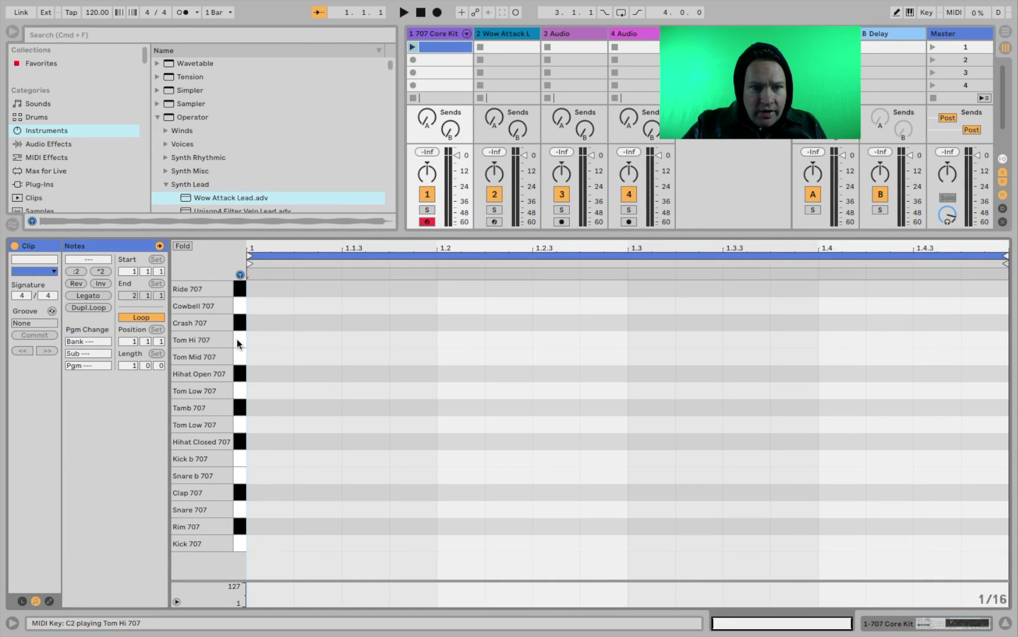
# Step: Audition the kit's tom, hi-hat, tambourine, Kick b 707 and Snare b 707 sounds on the piano roll keys
pyautogui.click(236, 339)
pyautogui.click(236, 373)
pyautogui.click(236, 393)
pyautogui.click(239, 408)
pyautogui.click(239, 426)
pyautogui.click(239, 442)
pyautogui.click(239, 459)
pyautogui.click(239, 478)
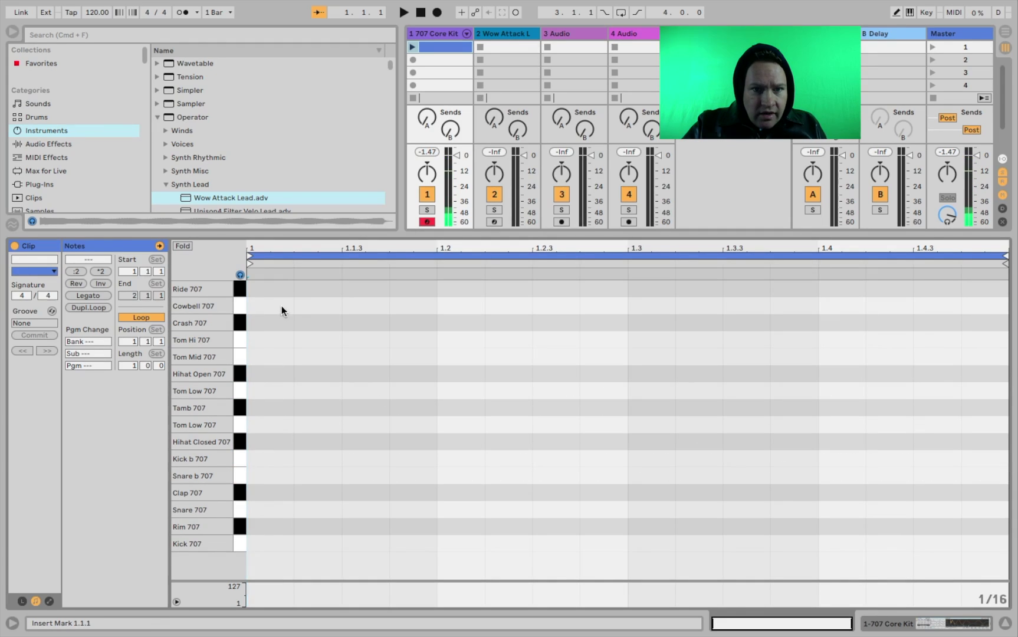
# Step: Draw Kick b 707 notes on beats 1, 1.2, 1.3 and 1.4 in Draw Mode and play the clip
pyautogui.click(896, 13)
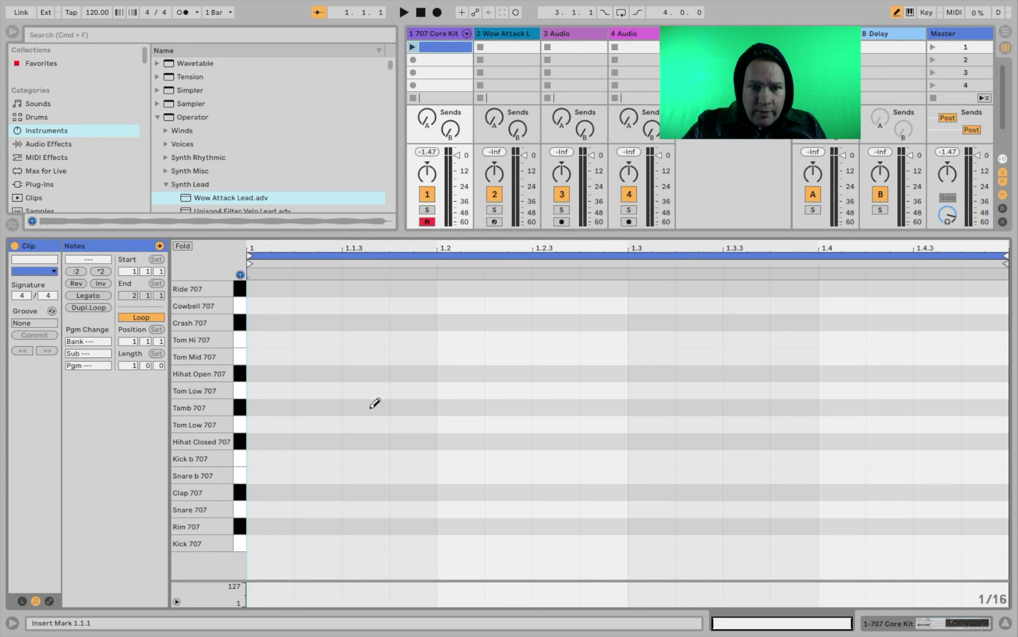
pyautogui.click(258, 458)
pyautogui.click(365, 457)
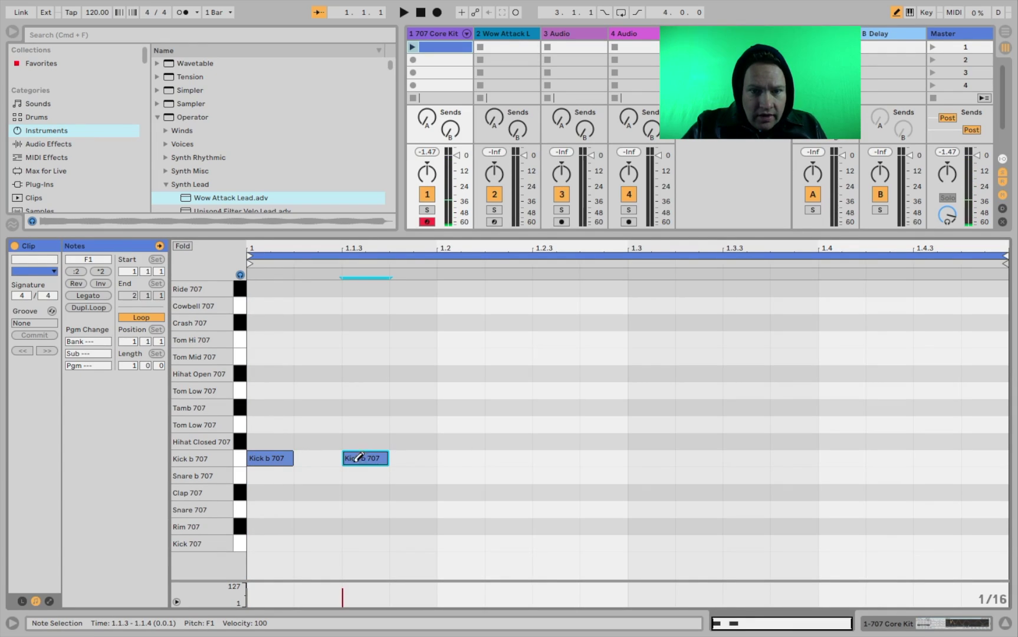
pyautogui.click(354, 458)
pyautogui.click(443, 458)
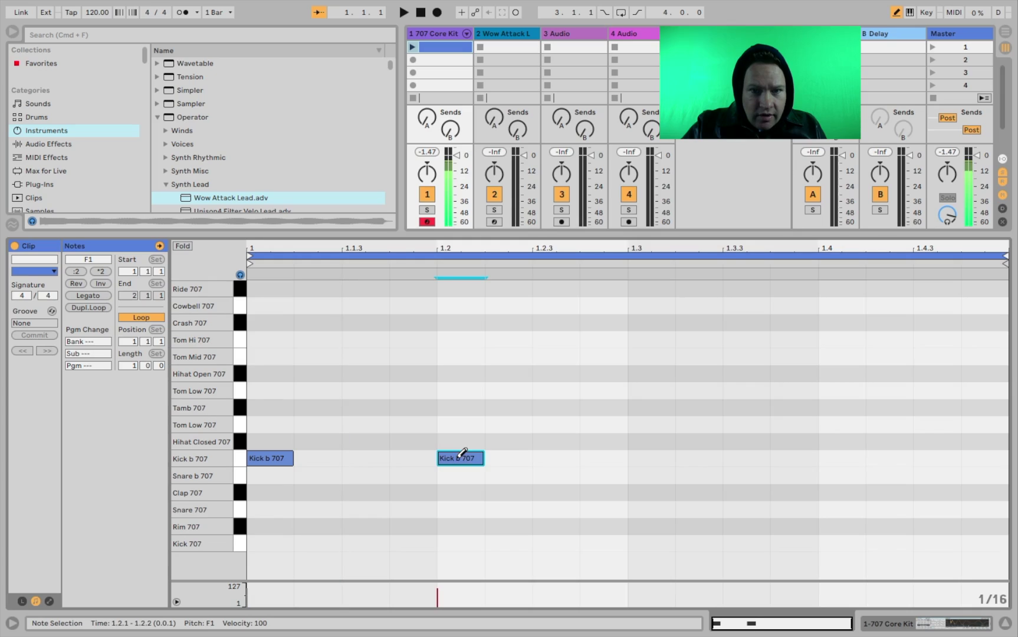
pyautogui.click(643, 458)
pyautogui.click(837, 458)
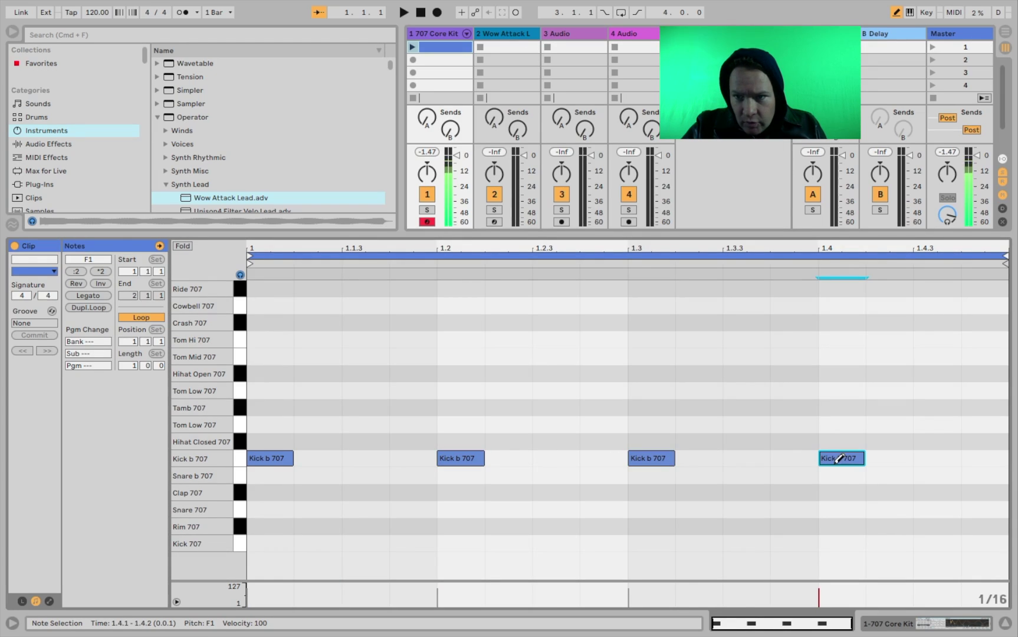
pyautogui.click(413, 46)
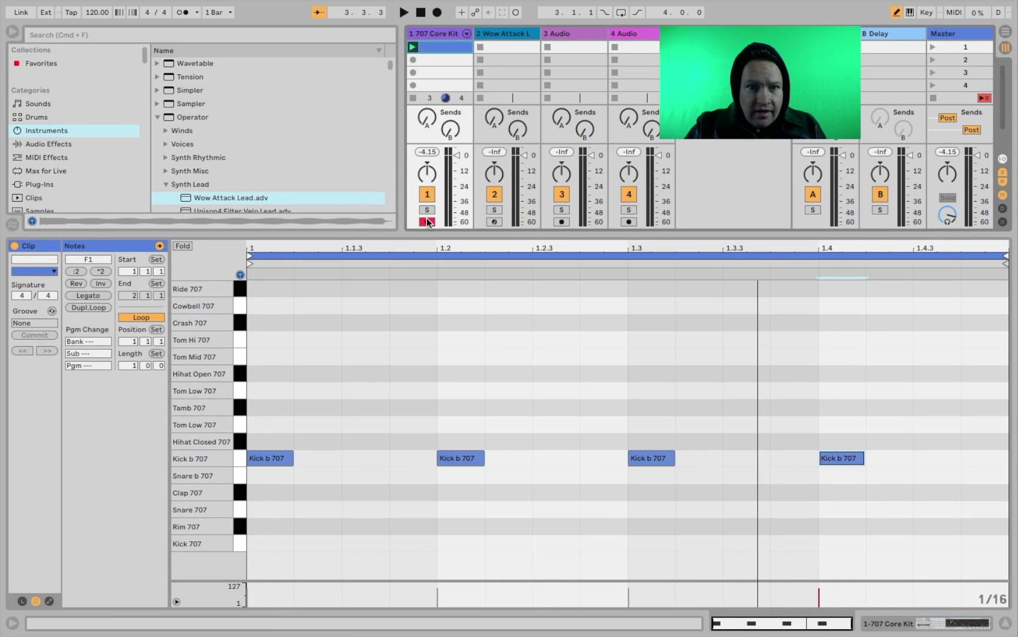
# Step: Audition more sounds of the kit and draw Clap 707 notes on beats 1.2 and 1.4
pyautogui.click(241, 336)
pyautogui.click(242, 306)
pyautogui.click(240, 289)
pyautogui.click(241, 429)
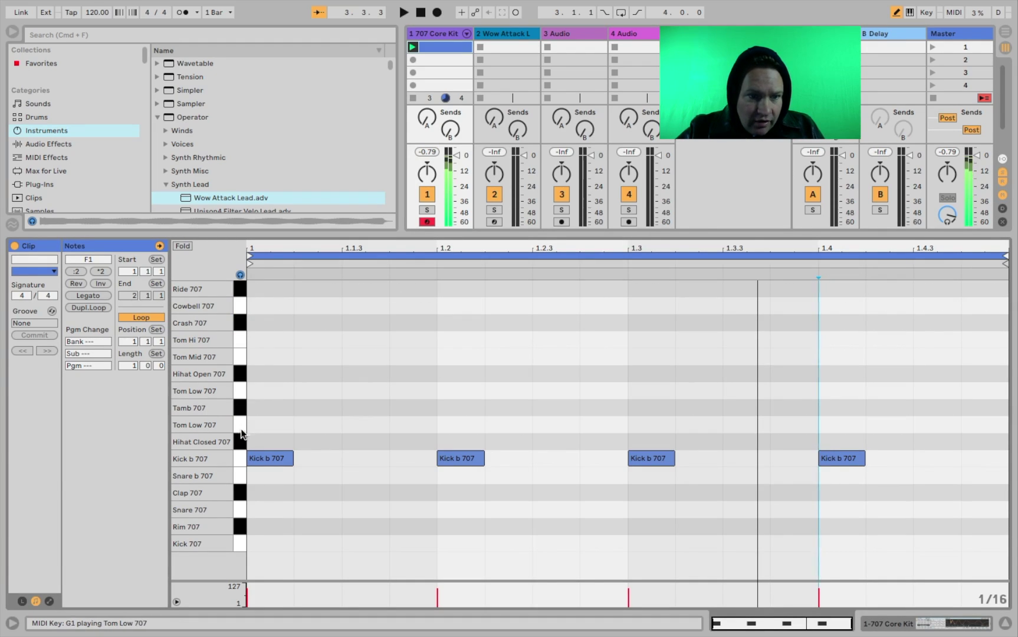
pyautogui.click(244, 495)
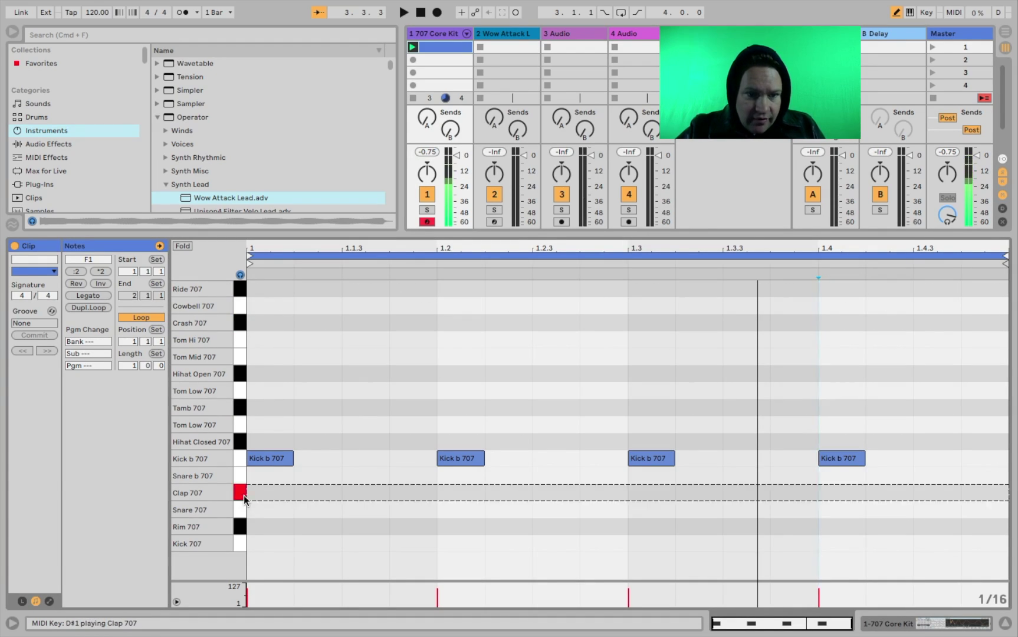
pyautogui.click(455, 493)
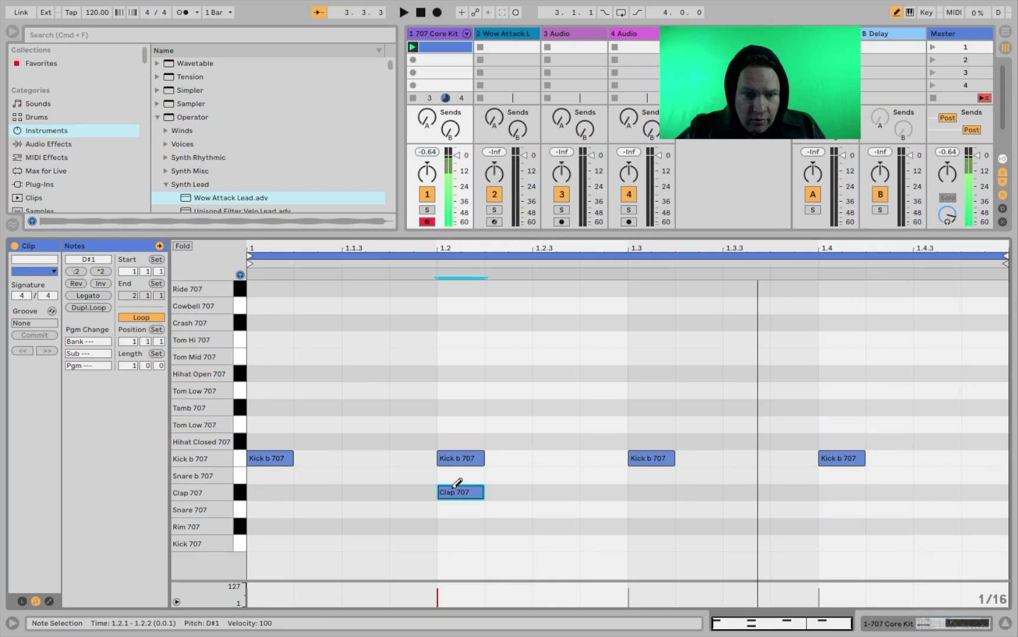
pyautogui.click(842, 491)
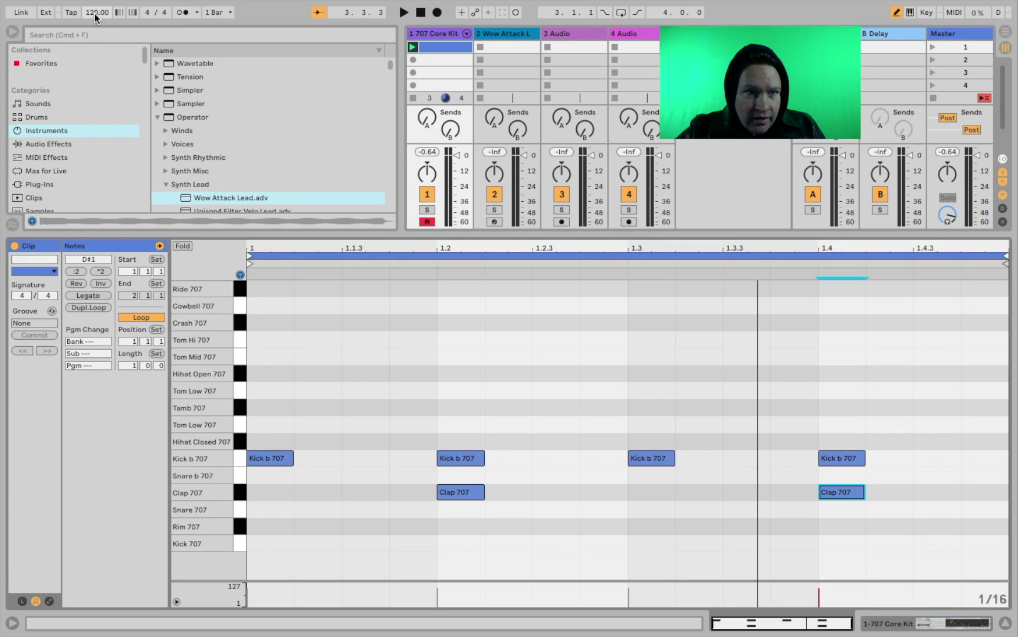
# Step: Switch the metronome on and off again and set the song tempo to 128 BPM
pyautogui.click(184, 16)
pyautogui.click(184, 17)
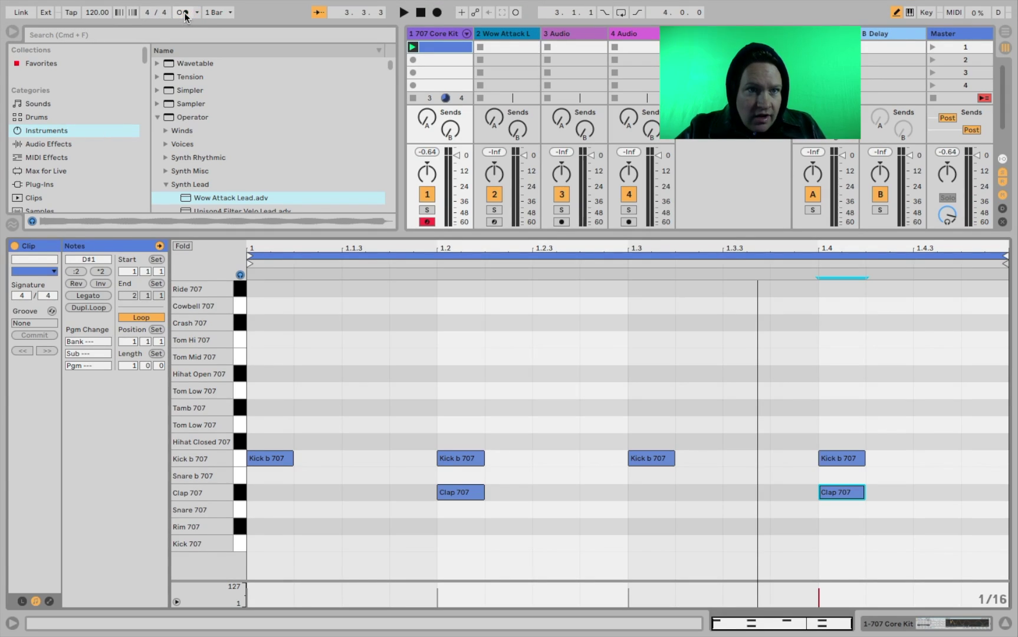
pyautogui.click(98, 11)
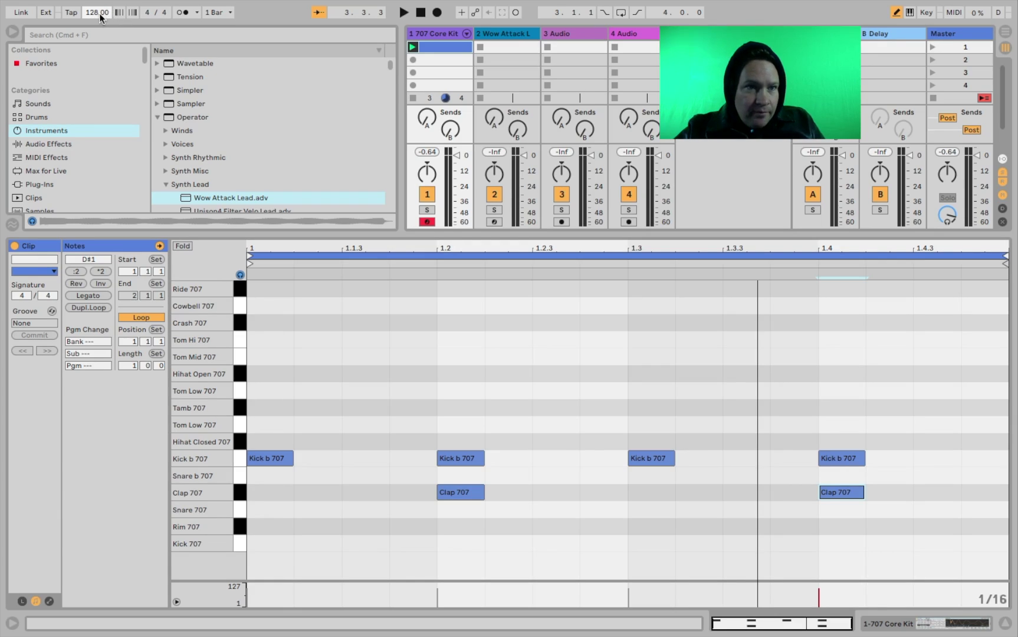
pyautogui.scroll(-4, 100, 13)
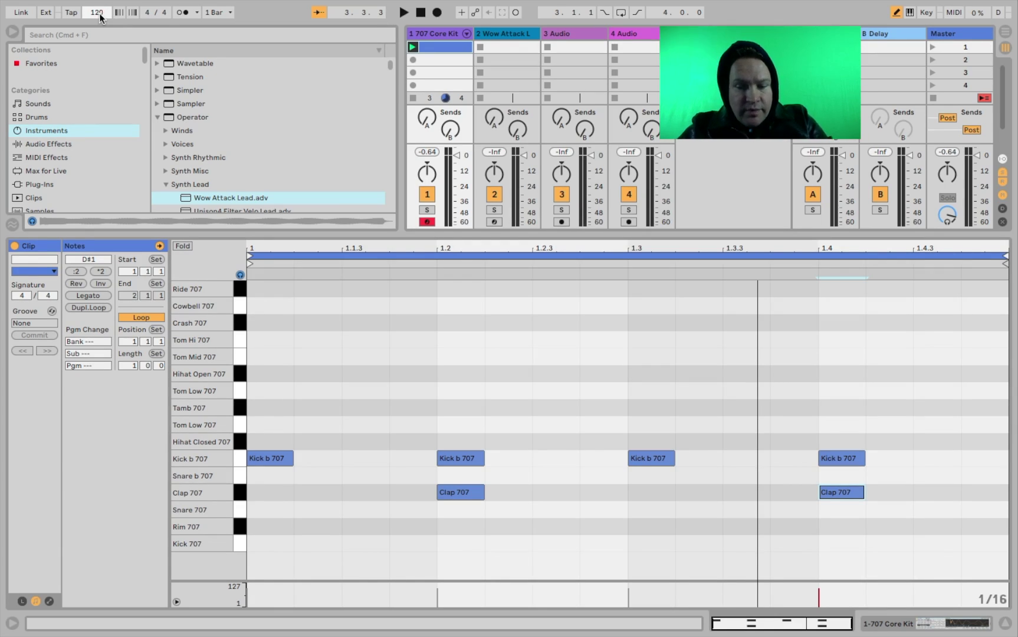
pyautogui.scroll(-20, 99, 13)
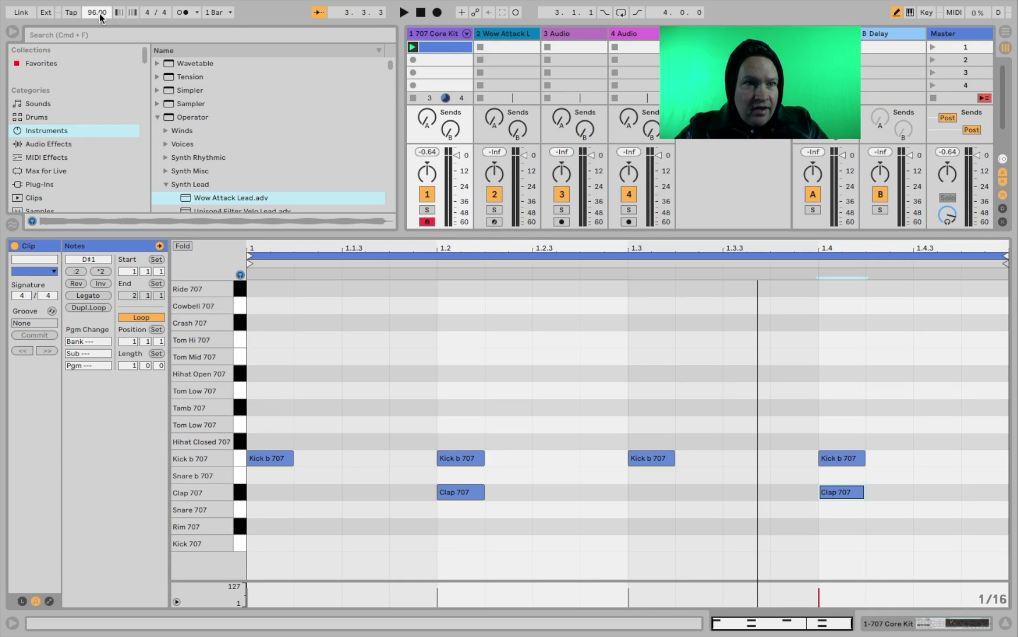
pyautogui.write('128')
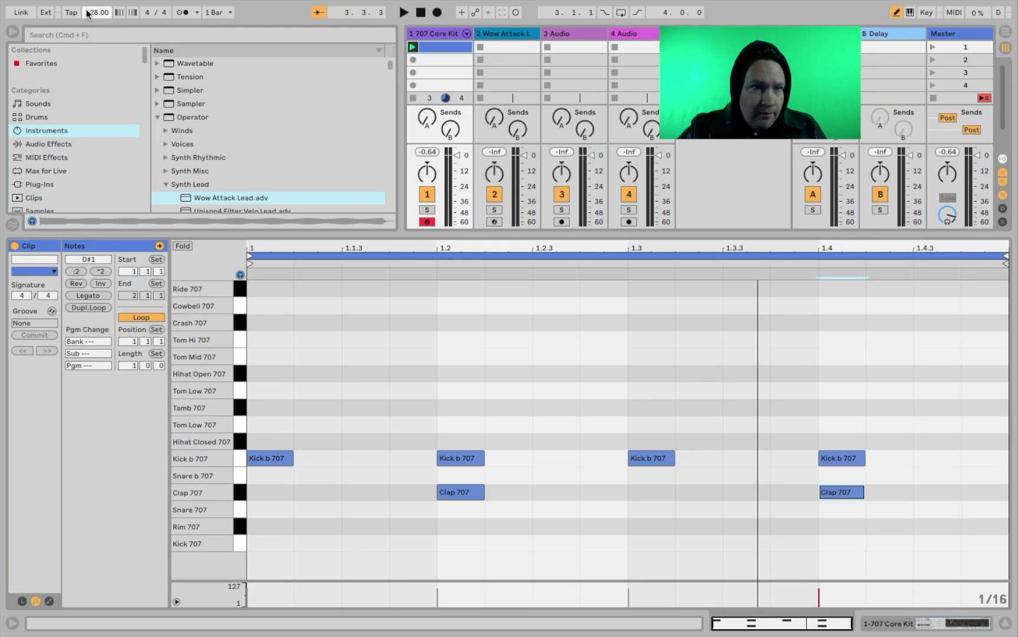
# Step: Try a 3/4 time signature and a 170 BPM tempo, and return to 4/4 at 128 BPM
pyautogui.click(162, 13)
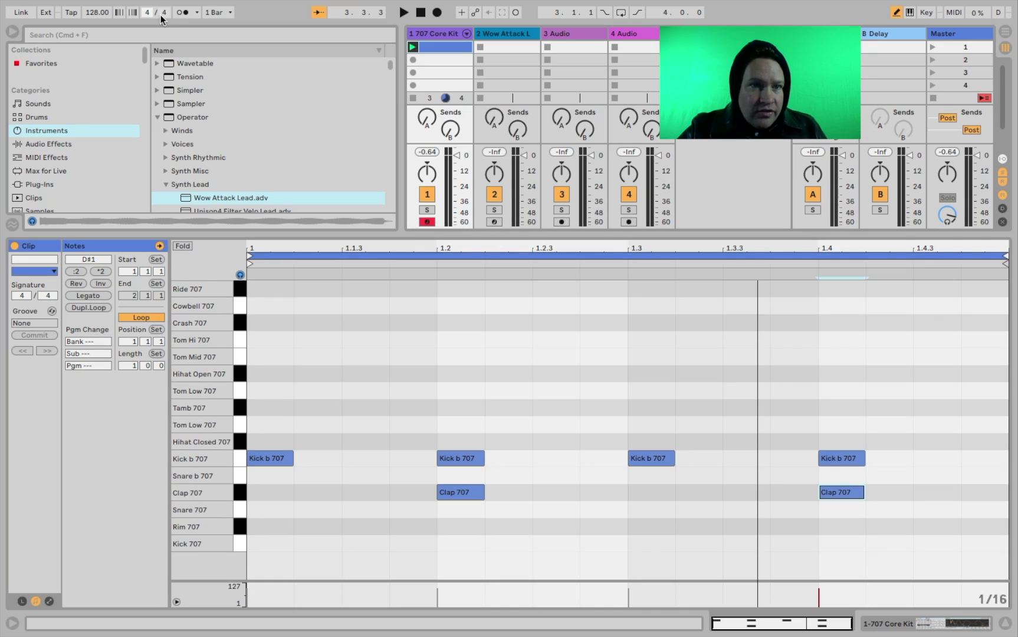
pyautogui.click(147, 15)
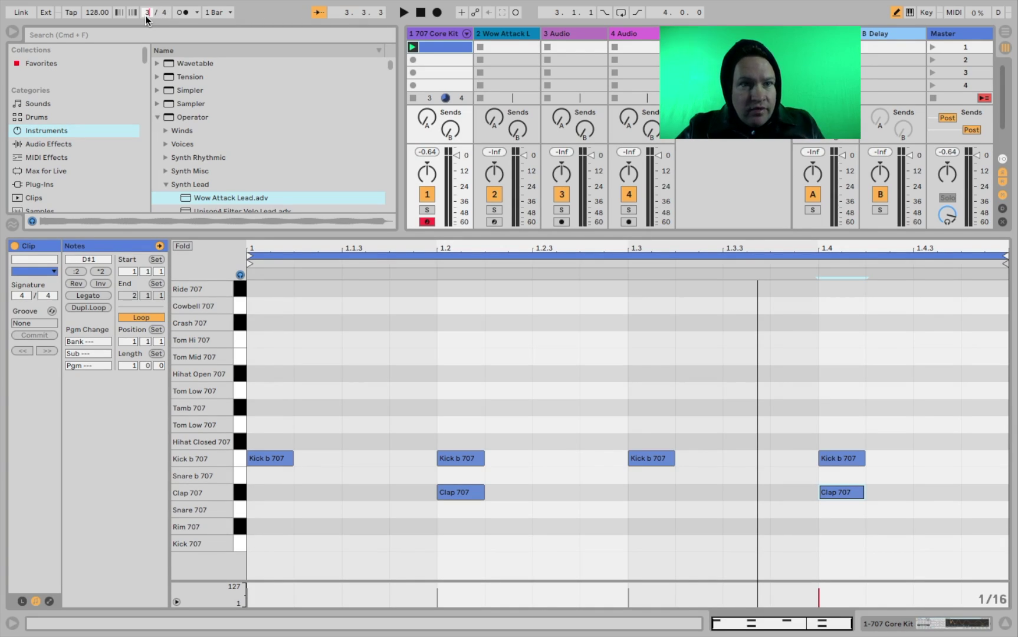
pyautogui.click(92, 16)
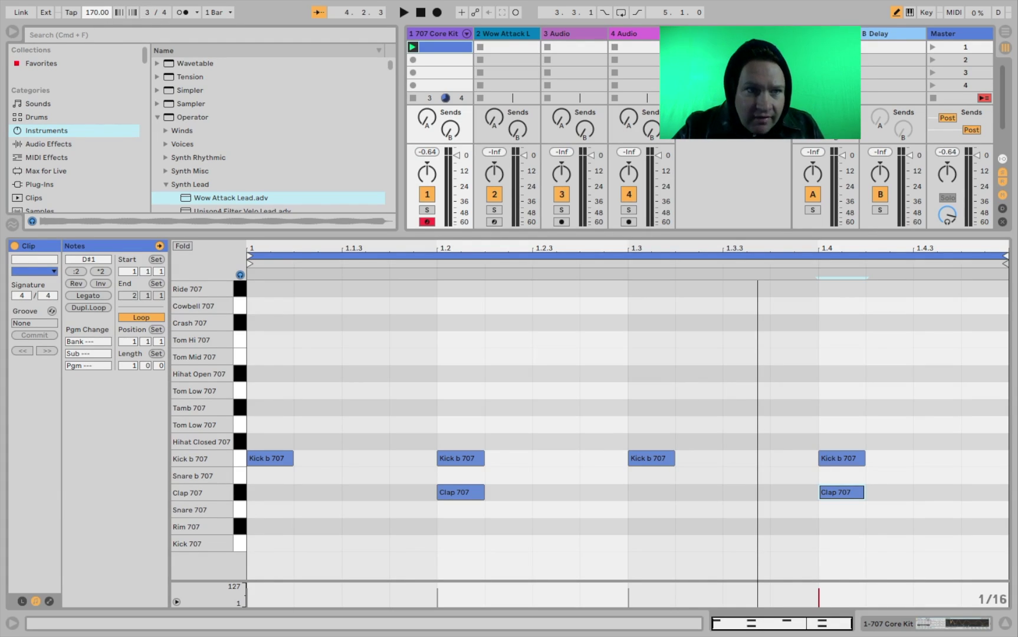
pyautogui.write('128')
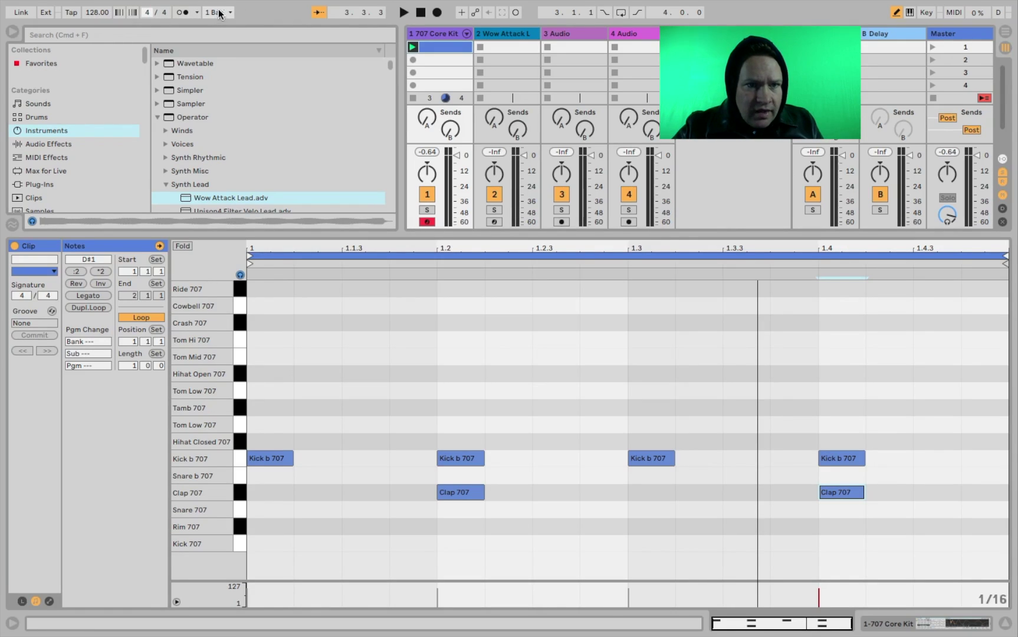
# Step: Play the kick and clap clip, and fill a new clip in the drum track's second slot with sixteenth-note Clap 707 hits
pyautogui.click(412, 47)
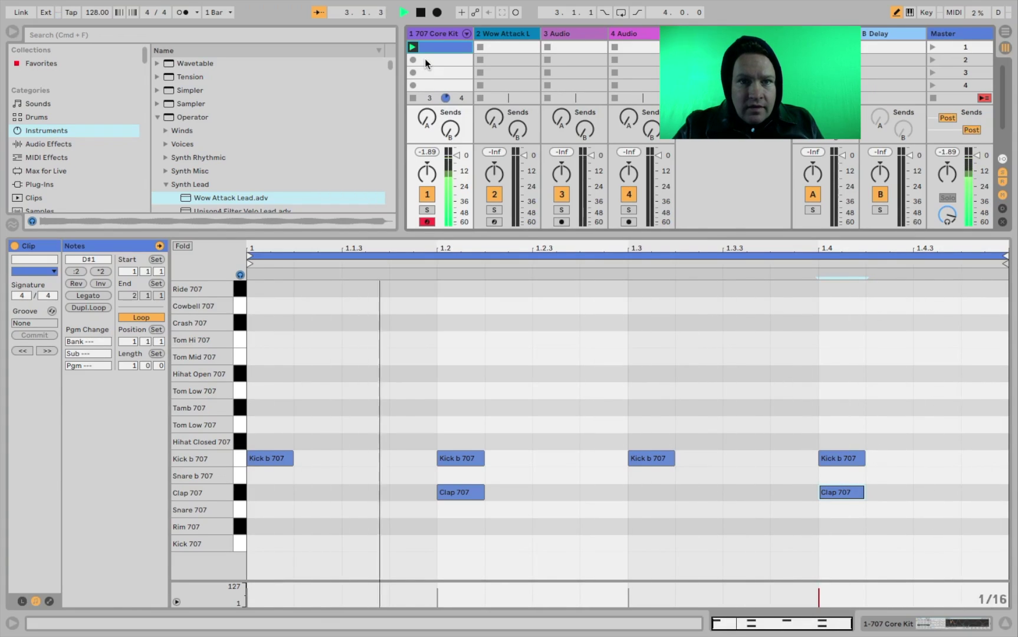
pyautogui.doubleClick(426, 60)
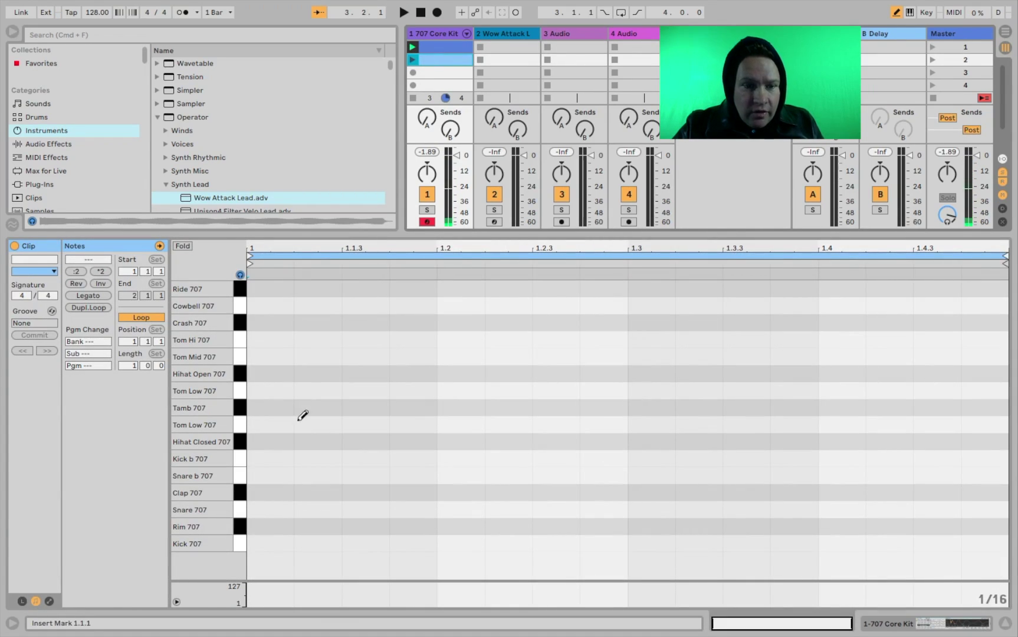
pyautogui.click(256, 492)
pyautogui.moveTo(317, 485); pyautogui.dragTo(982, 464)
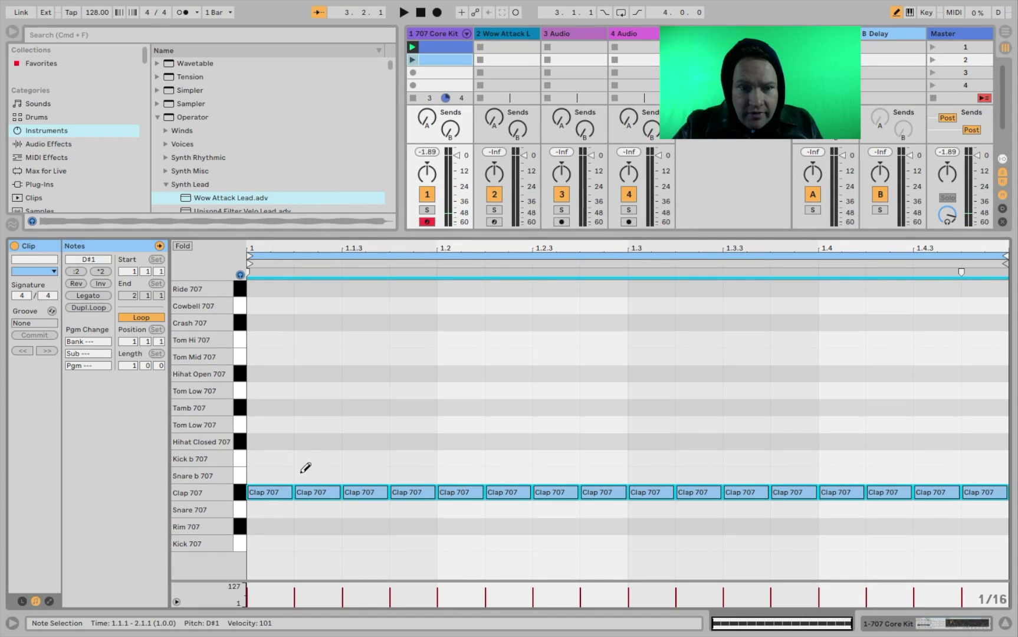
# Step: Launch the second-slot clap clip in the drum track, switch to the first-slot kick and clap clip, and stop playback
pyautogui.click(413, 59)
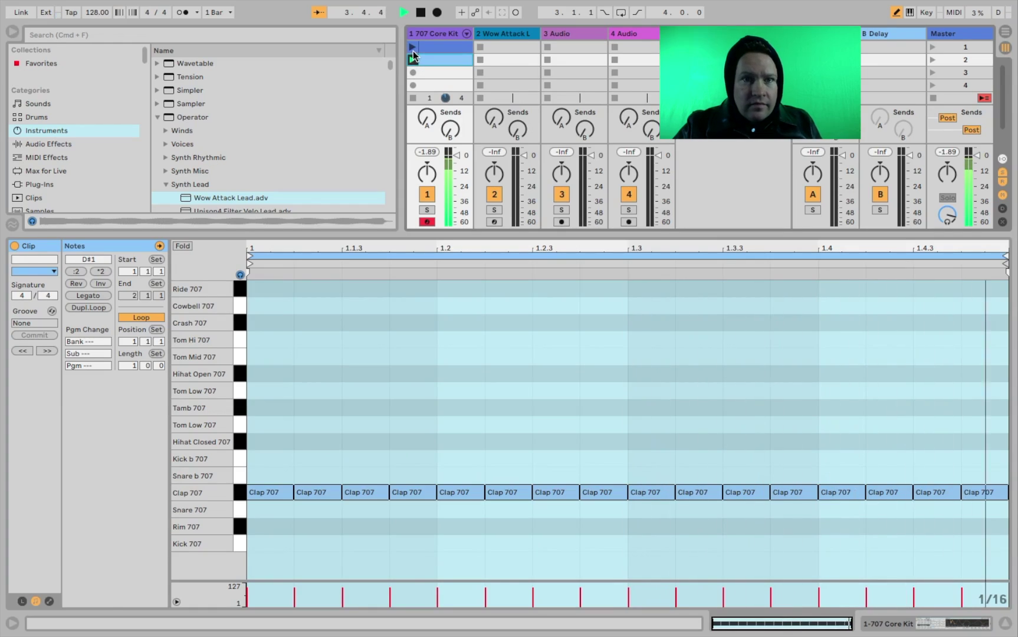
pyautogui.click(412, 47)
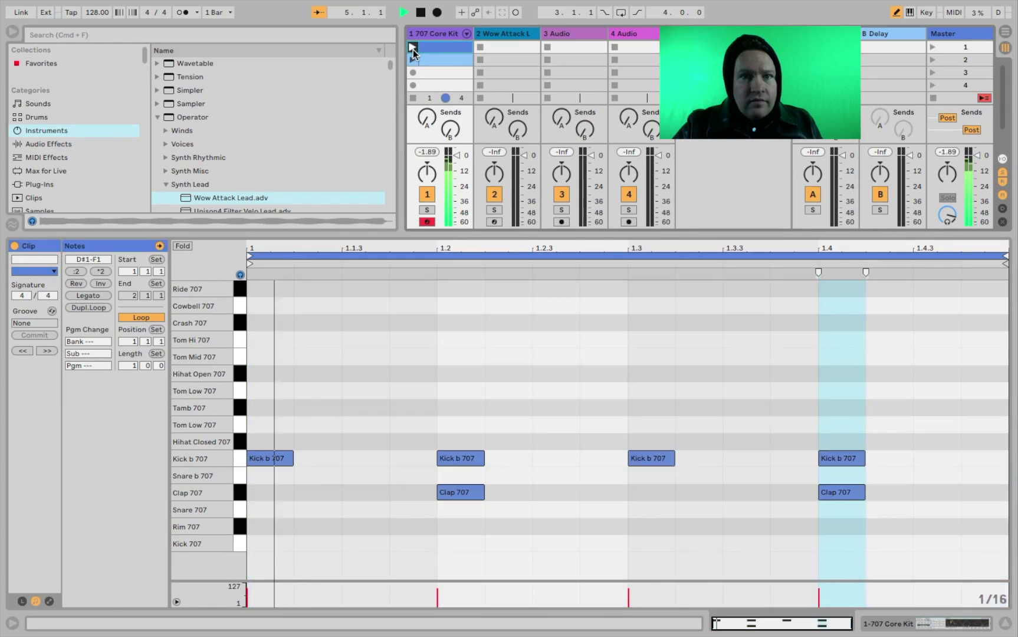
pyautogui.press('space')
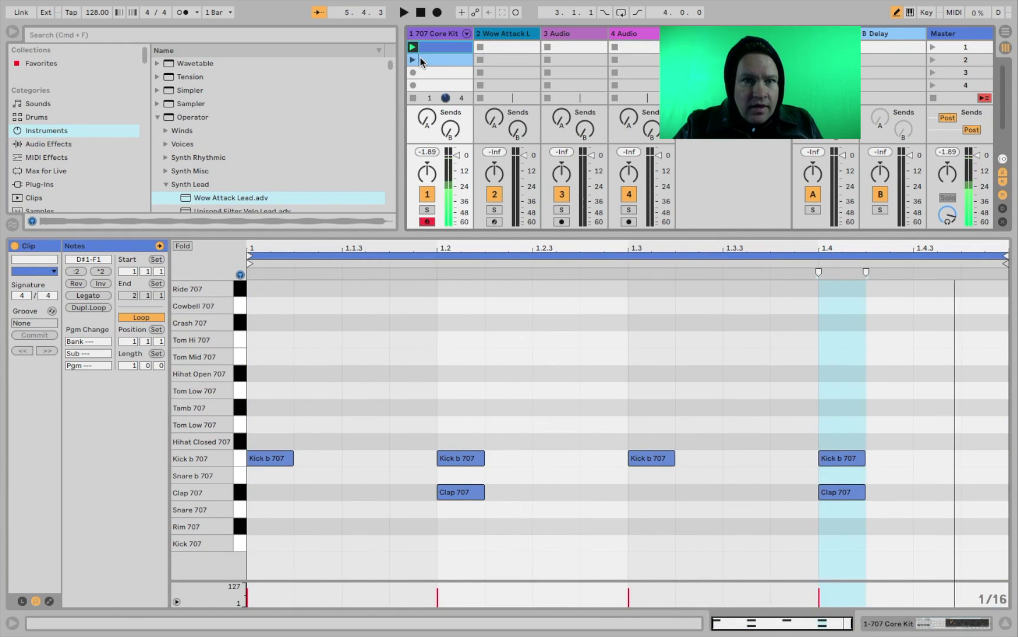
# Step: Copy the first-slot drum clip into the third slot of the drum track and play the copy briefly
pyautogui.rightClick(432, 47)
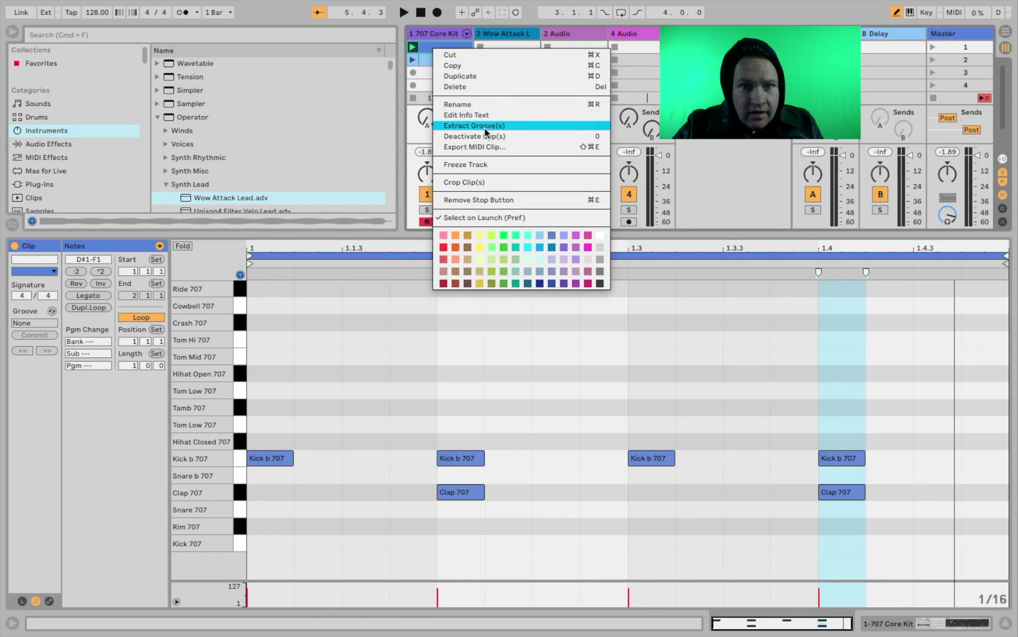
pyautogui.click(495, 67)
pyautogui.rightClick(441, 72)
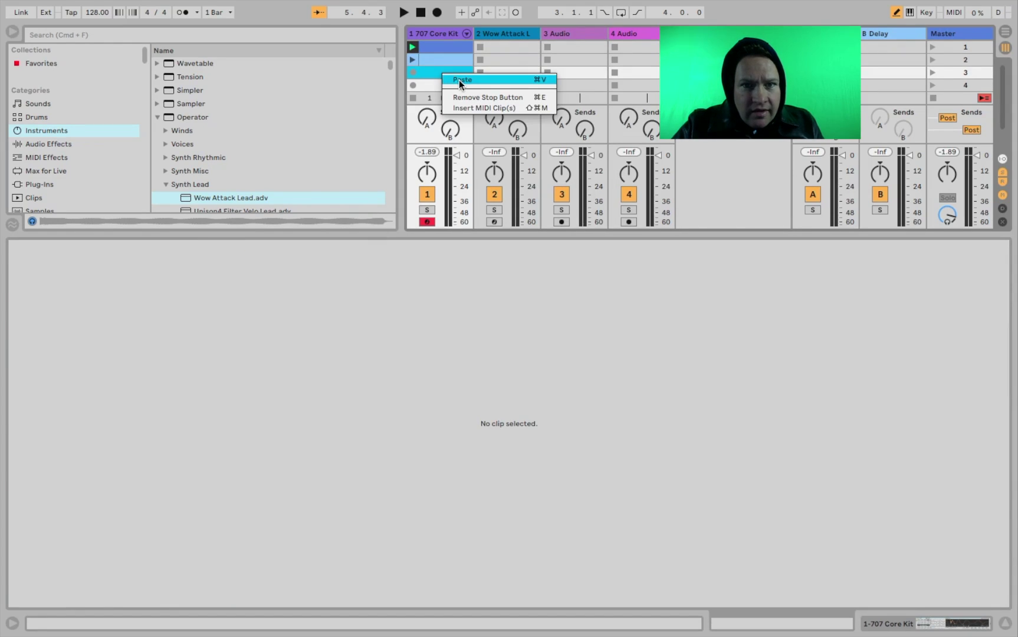
pyautogui.click(460, 80)
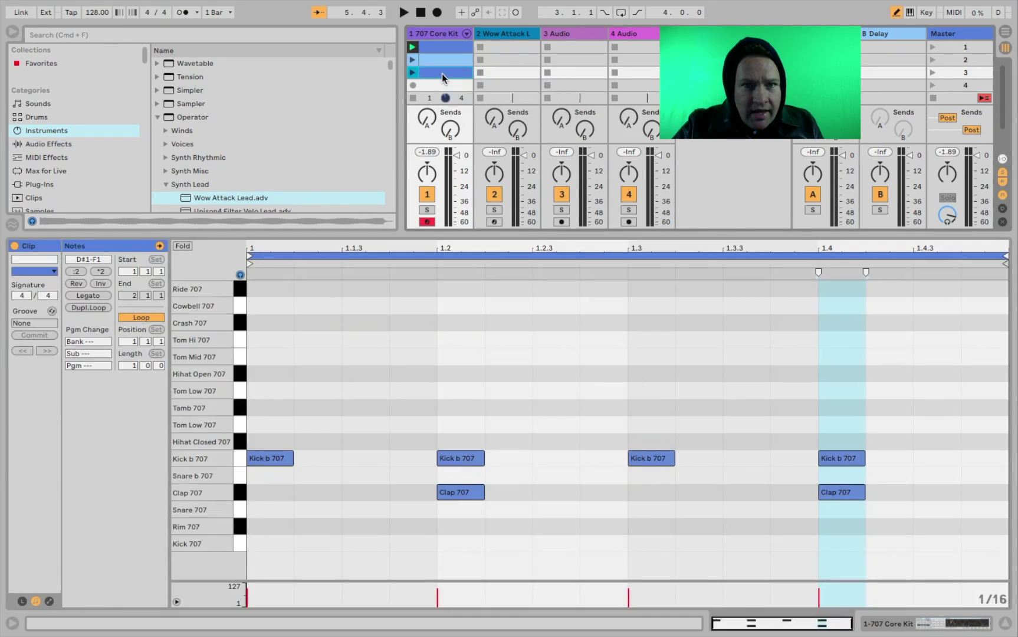
pyautogui.click(412, 72)
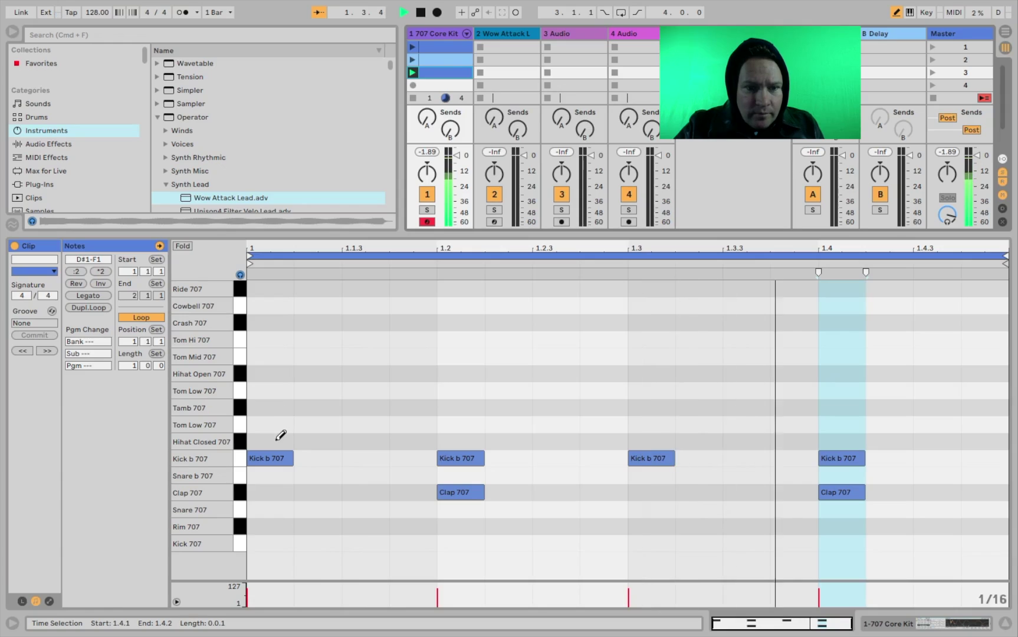
pyautogui.press('space')
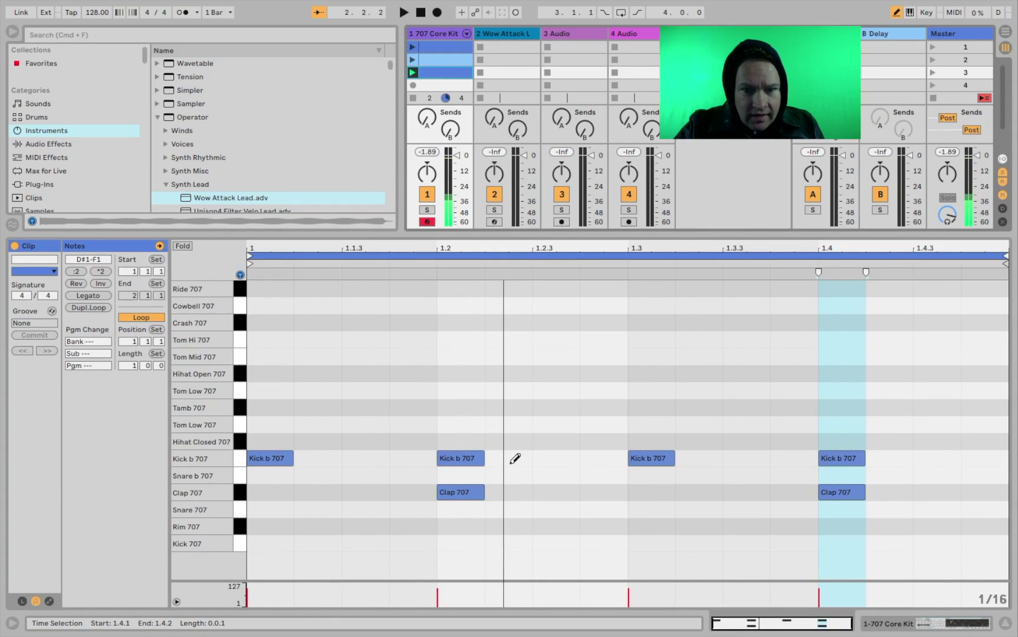
# Step: Add a Clap 707 note at 1.4.2 in the copied clip, start playing it, and try an extra clap at 1.2.2
pyautogui.click(702, 457)
pyautogui.click(702, 456)
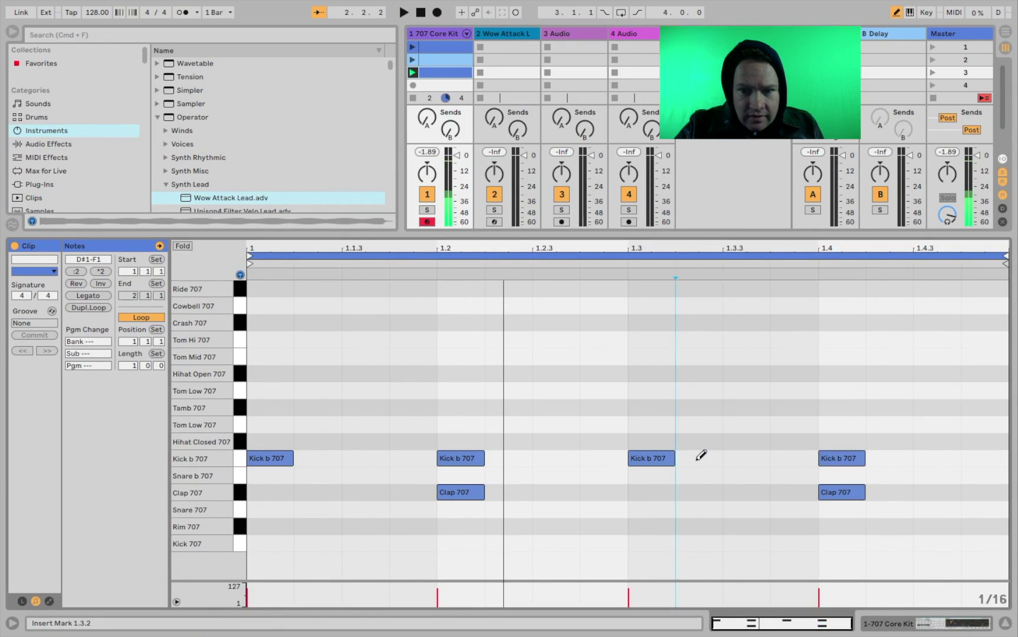
pyautogui.click(891, 492)
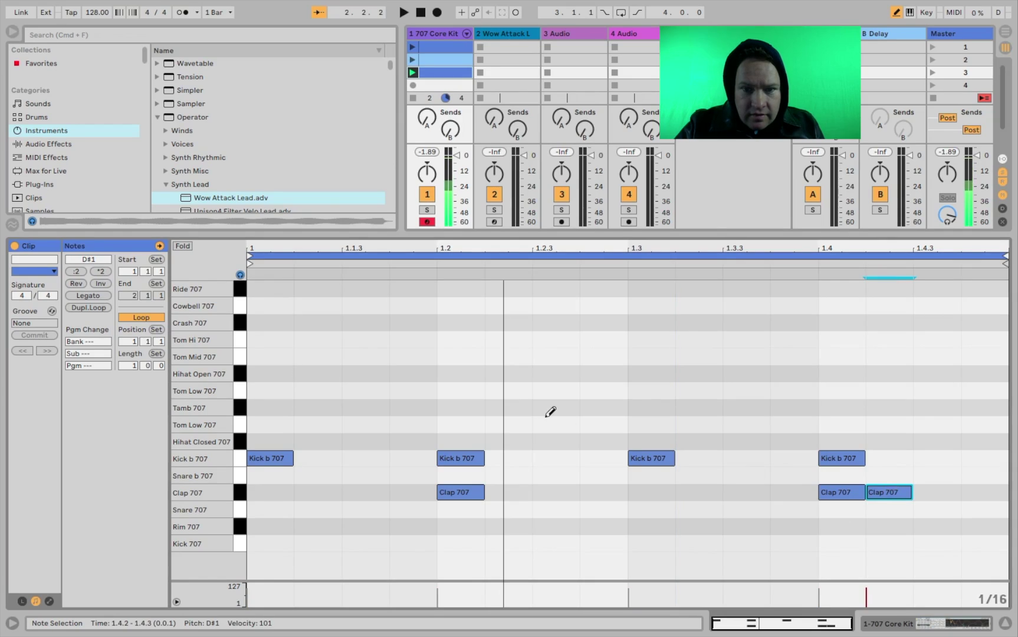
pyautogui.click(414, 72)
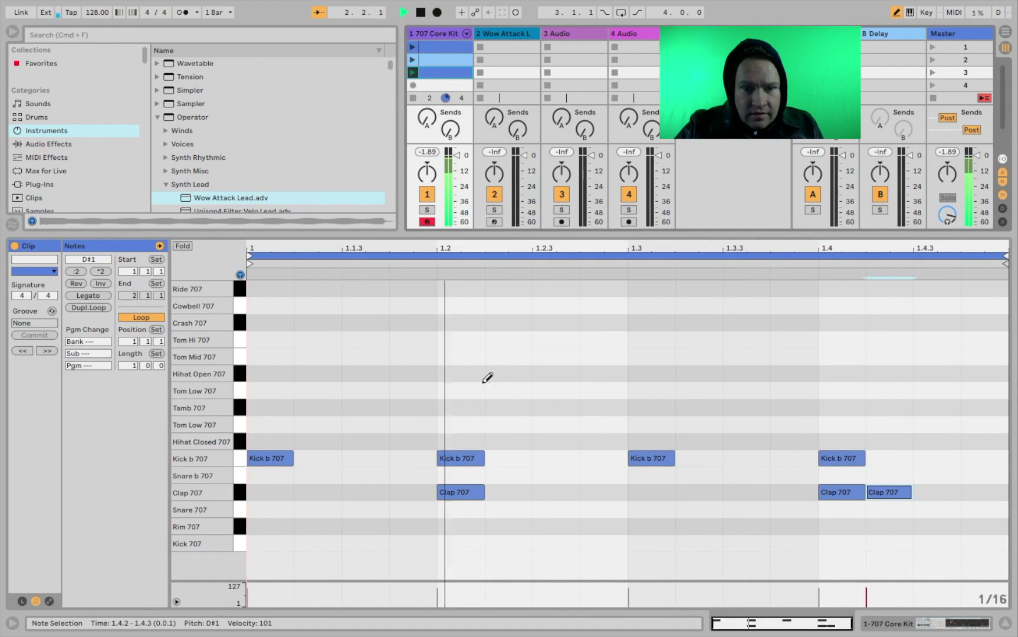
pyautogui.click(502, 492)
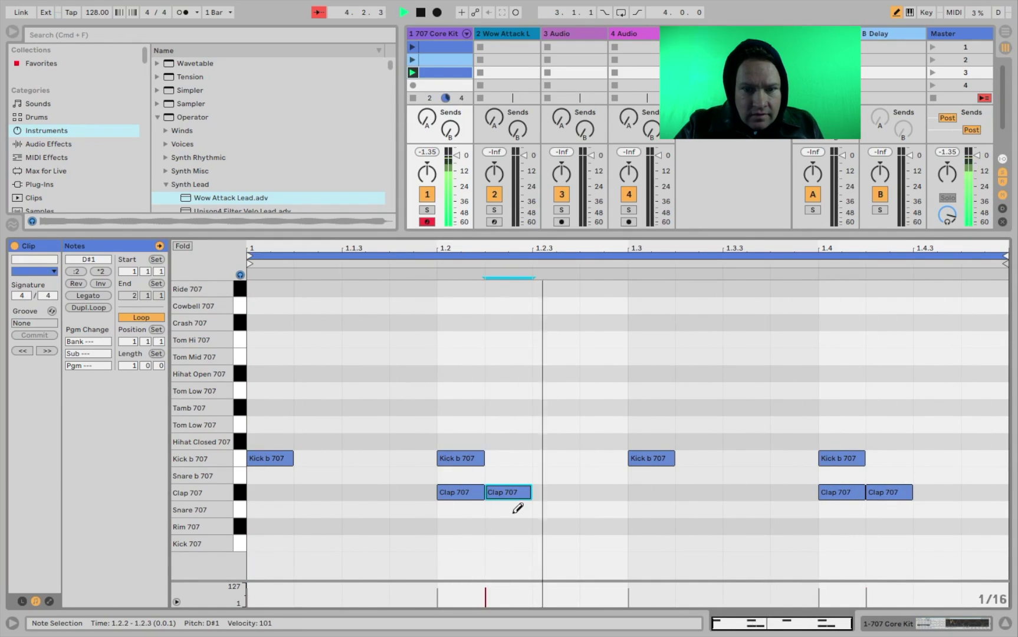
pyautogui.click(519, 490)
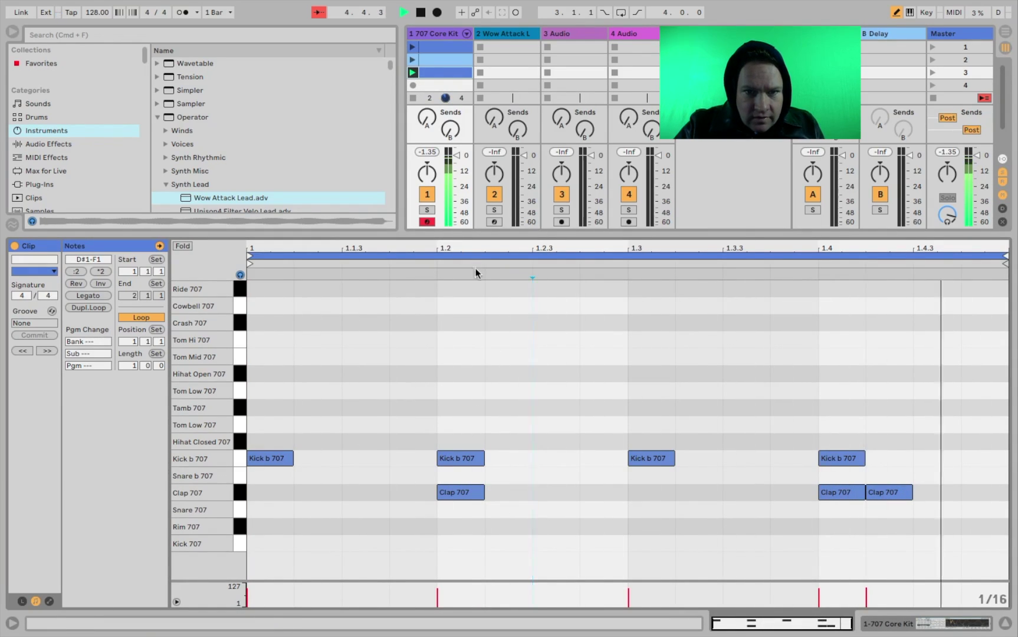
# Step: Fill the Ride 707 row of the third-slot clip with sixteenth-note hits across the whole bar
pyautogui.click(466, 308)
pyautogui.click(468, 302)
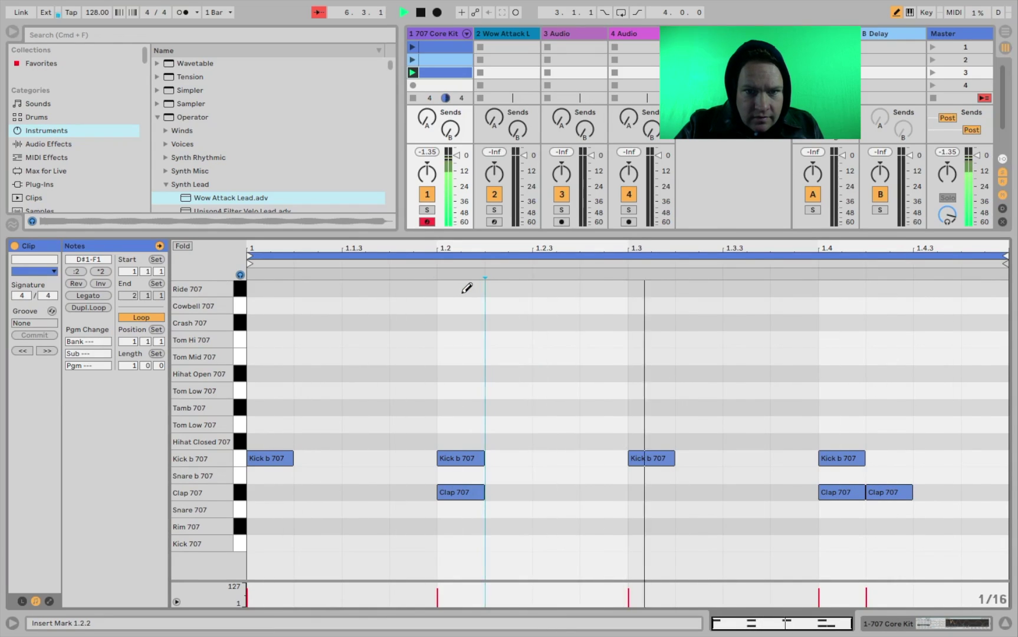
pyautogui.moveTo(467, 288)
pyautogui.mouseDown()
pyautogui.moveTo(1006, 289)
pyautogui.moveTo(405, 281)
pyautogui.mouseUp()
pyautogui.moveTo(283, 280); pyautogui.dragTo(1003, 289)
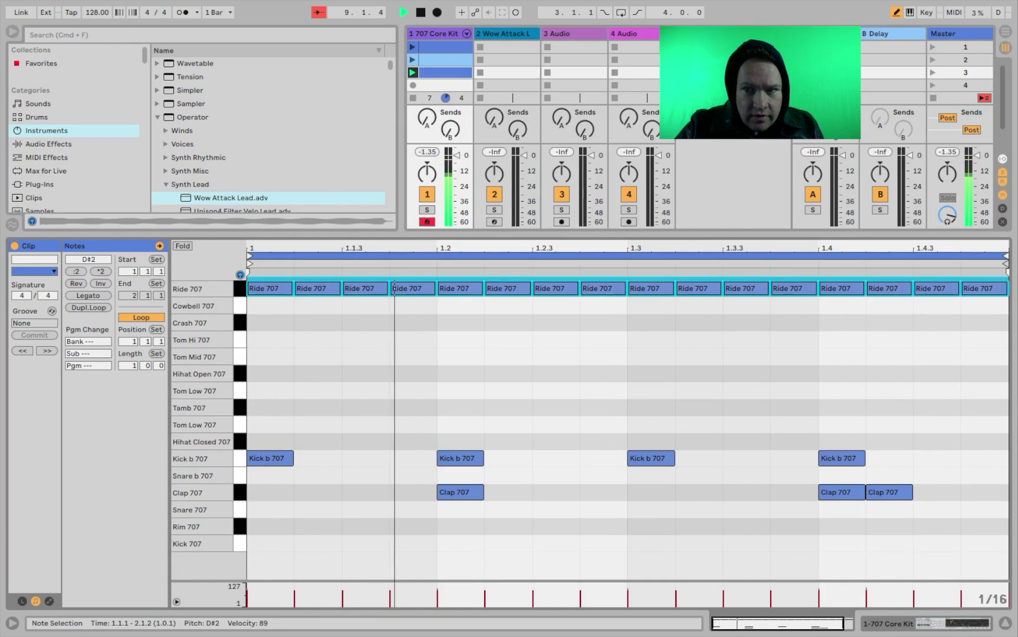
# Step: Launch the drum track's first, second and third clips in turn to compare the patterns
pyautogui.click(410, 48)
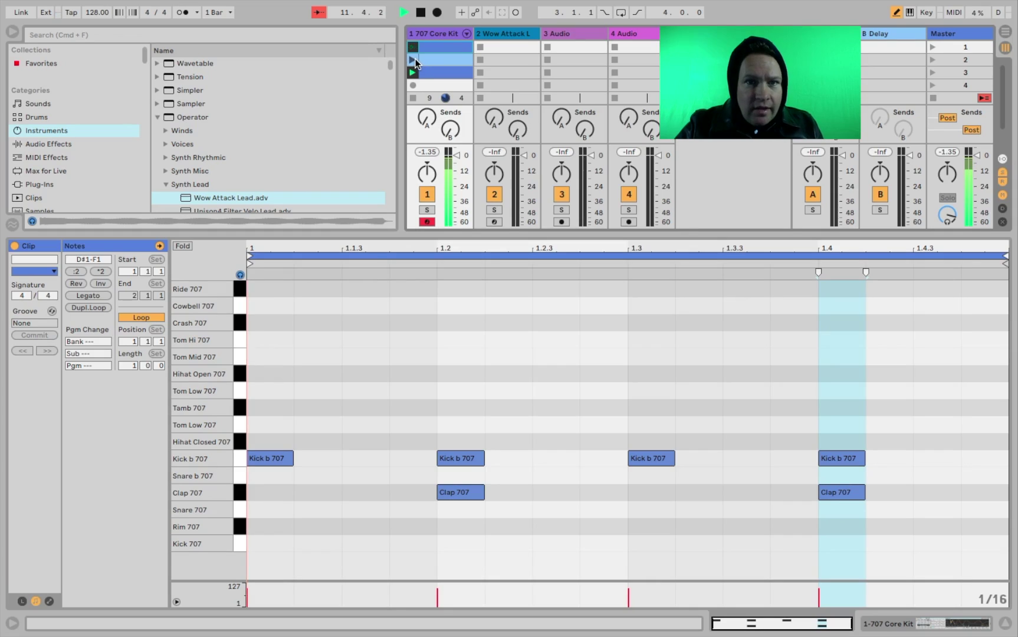
pyautogui.click(410, 60)
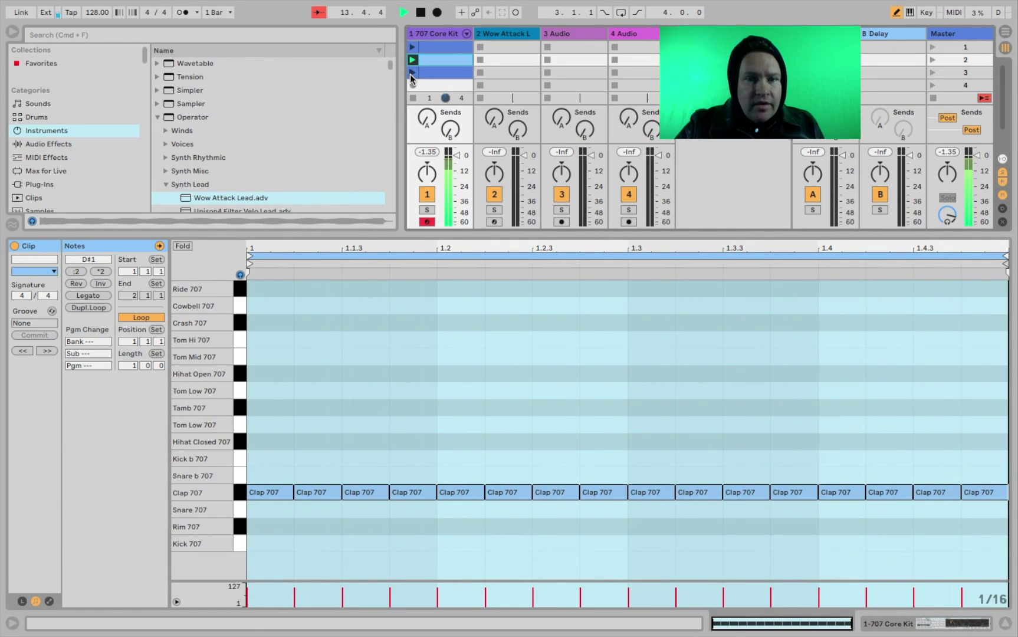
pyautogui.click(411, 73)
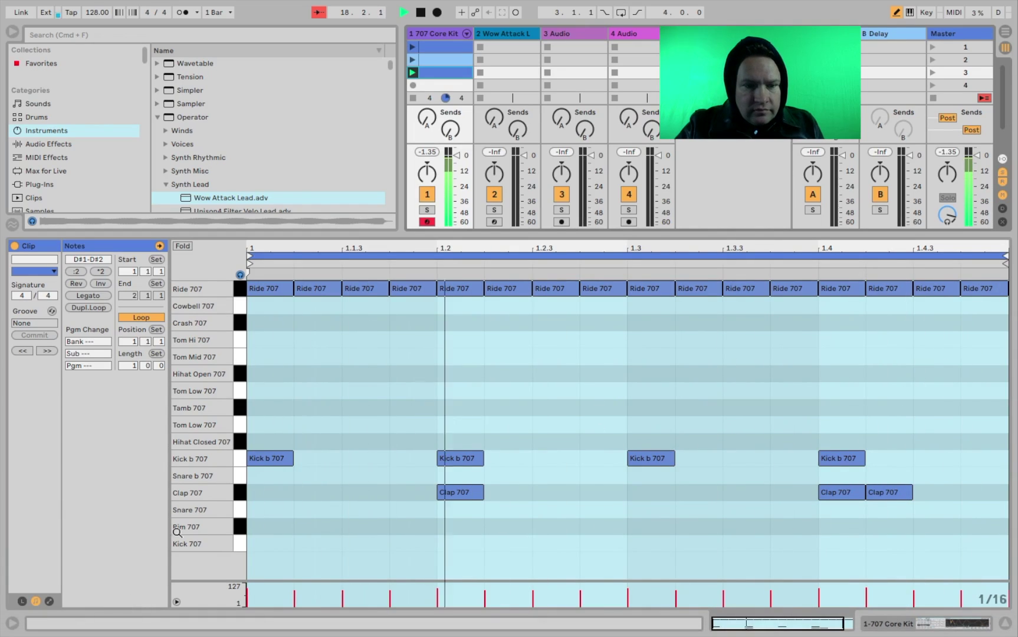
# Step: Try Kick 707, Rim 707 and Snare 707 notes at the start of the third-slot clip and remove them again
pyautogui.click(263, 542)
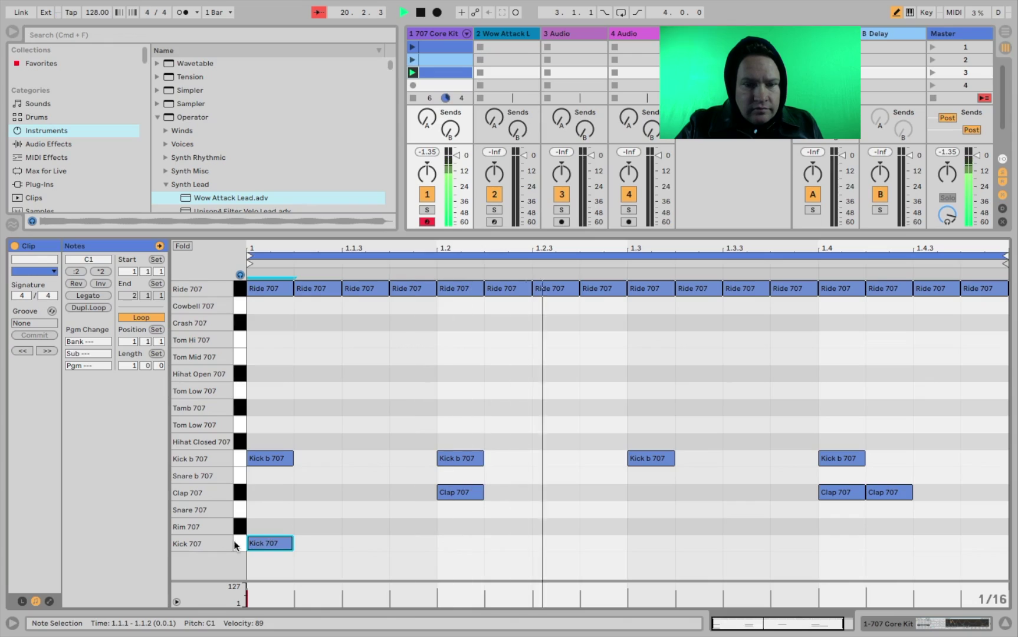
pyautogui.moveTo(261, 542); pyautogui.dragTo(262, 523)
pyautogui.click(261, 523)
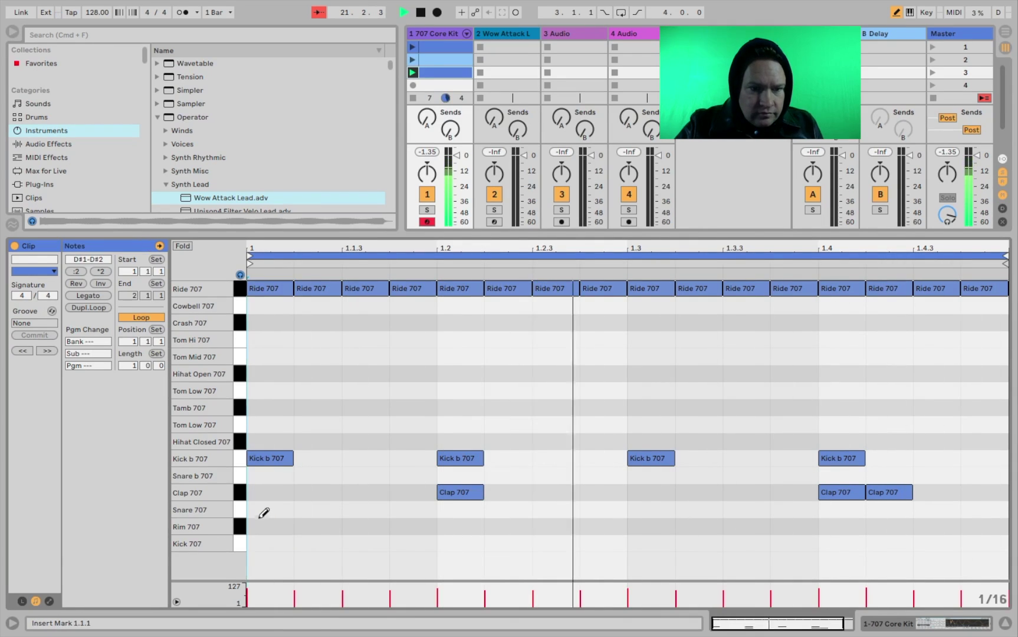
pyautogui.click(260, 510)
pyautogui.click(261, 509)
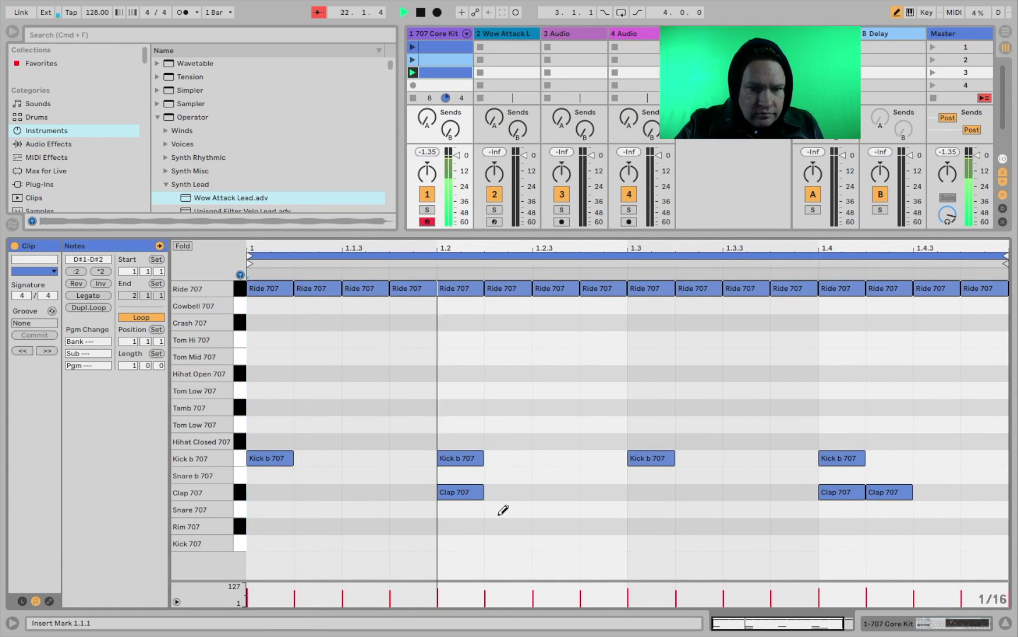
# Step: Draw Snare 707 notes at 1.2, 1.4 and 1.4.2 in the third-slot clip
pyautogui.click(466, 509)
pyautogui.click(840, 509)
pyautogui.click(879, 510)
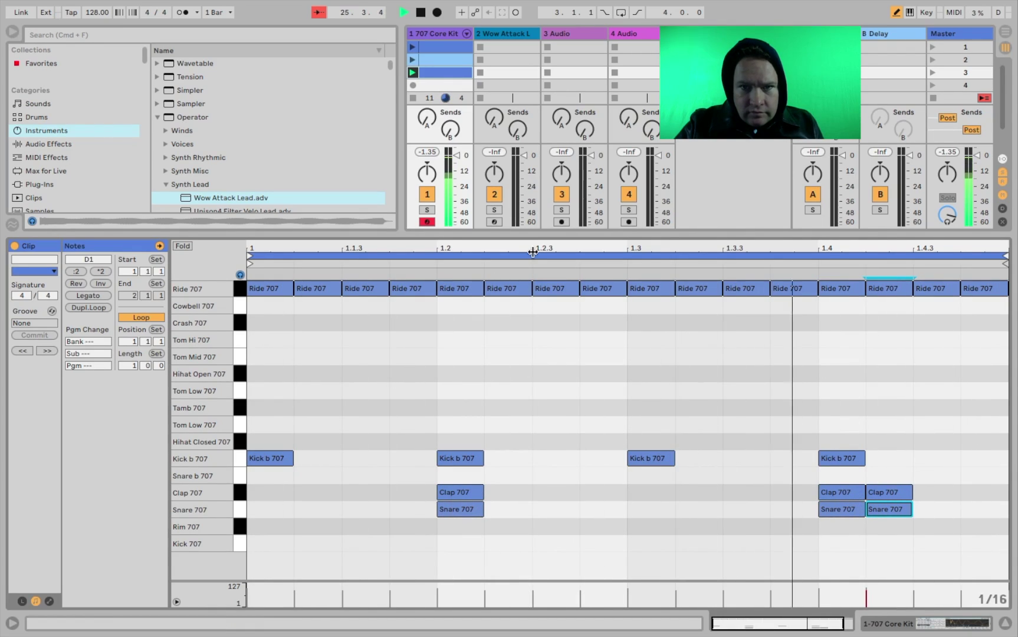
# Step: Launch the second and then the first drum clip, stop the transport, and stop the drum track's clips
pyautogui.click(442, 59)
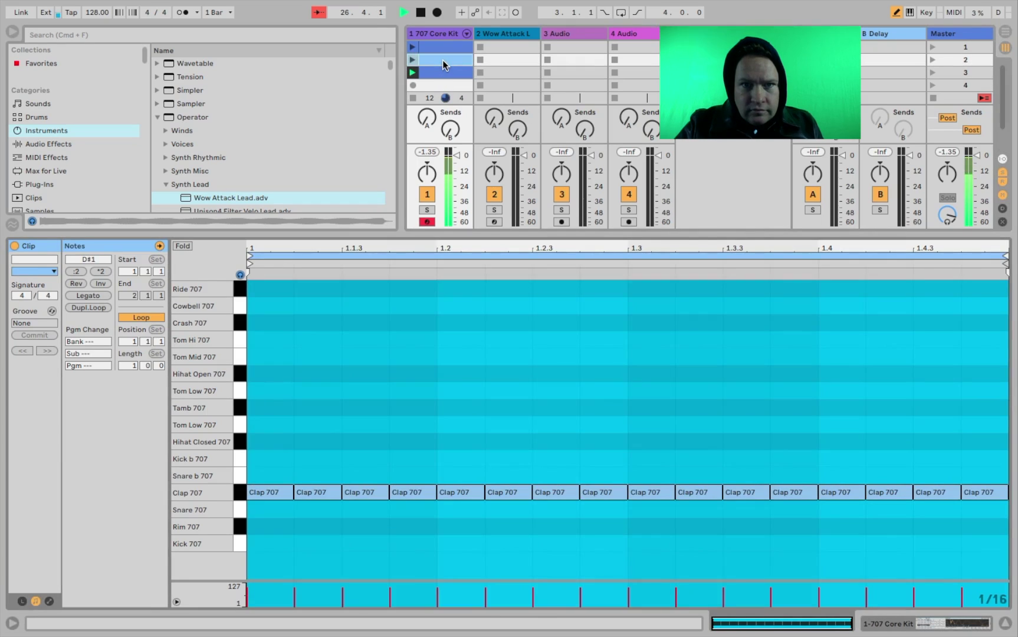
pyautogui.click(413, 59)
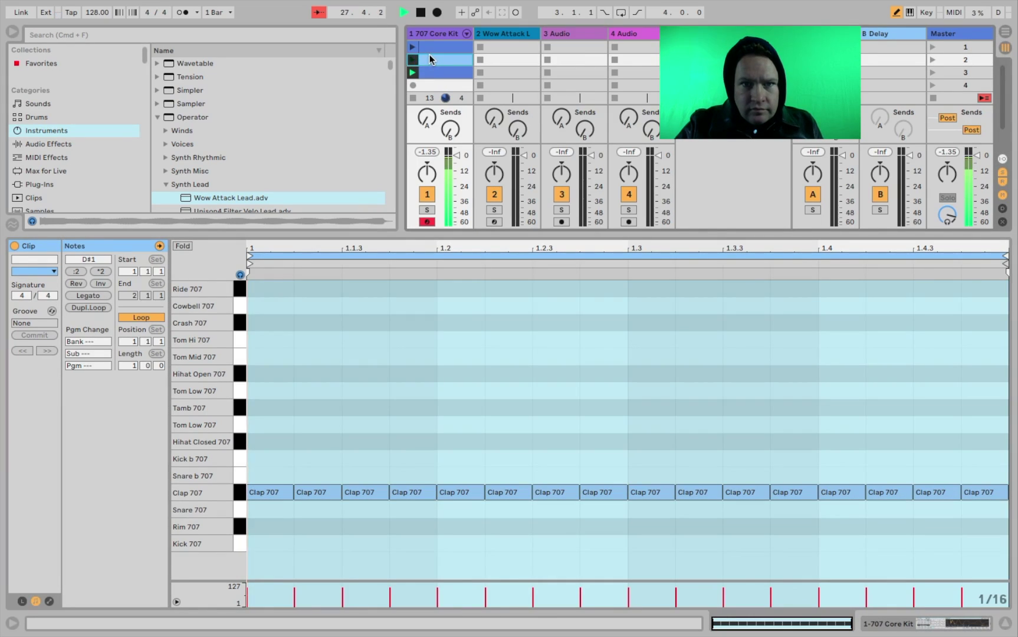
pyautogui.click(413, 47)
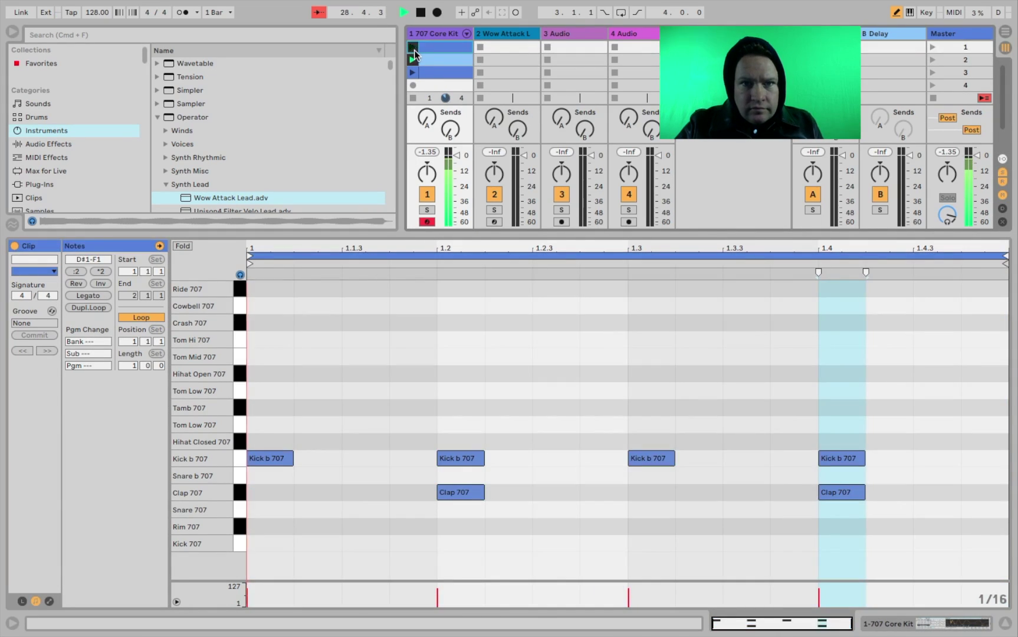
pyautogui.press('space')
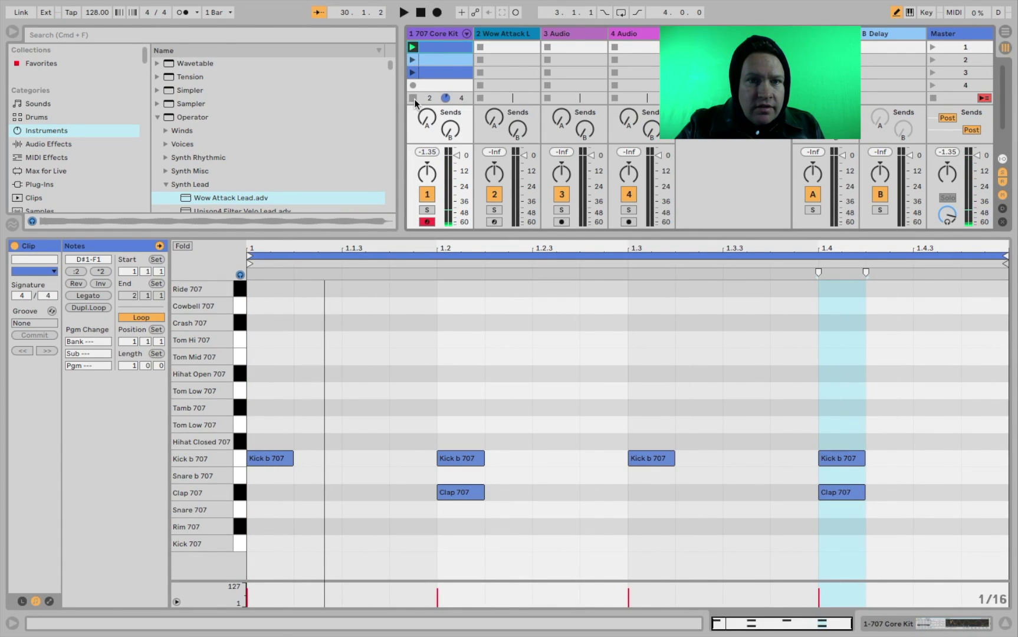
pyautogui.click(415, 99)
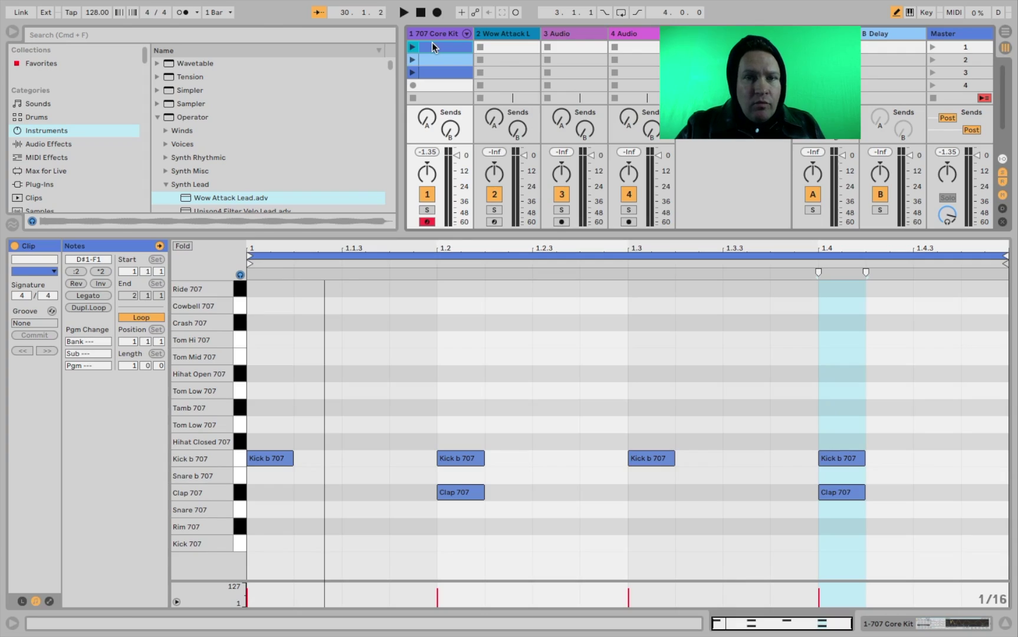
# Step: Hide the clip detail view, collapse the Operator presets, and look through the Instruments and Audio Effects categories
pyautogui.click(1007, 628)
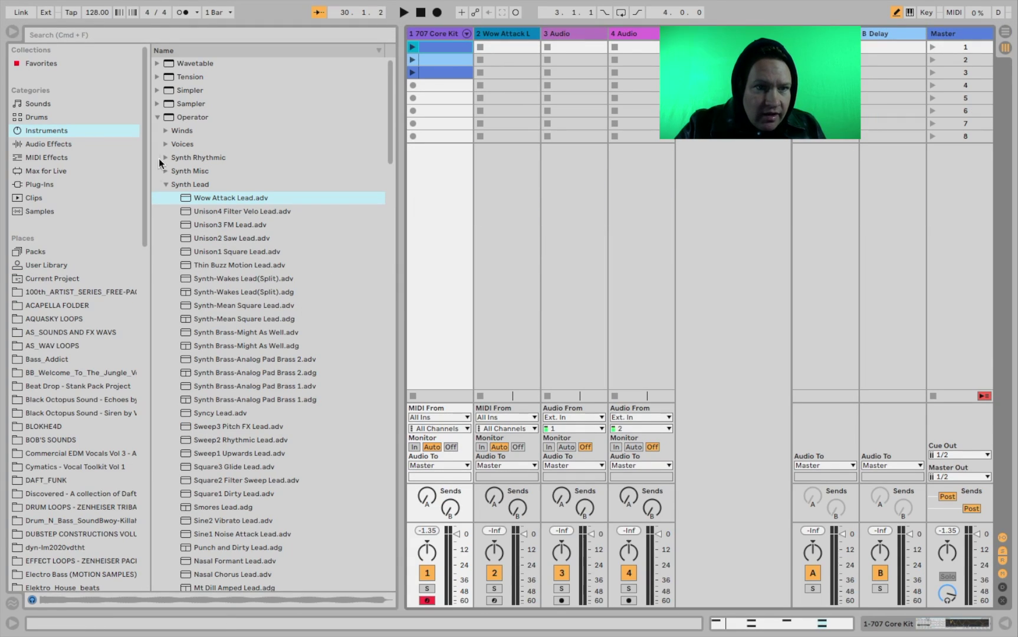
pyautogui.click(158, 117)
pyautogui.click(61, 148)
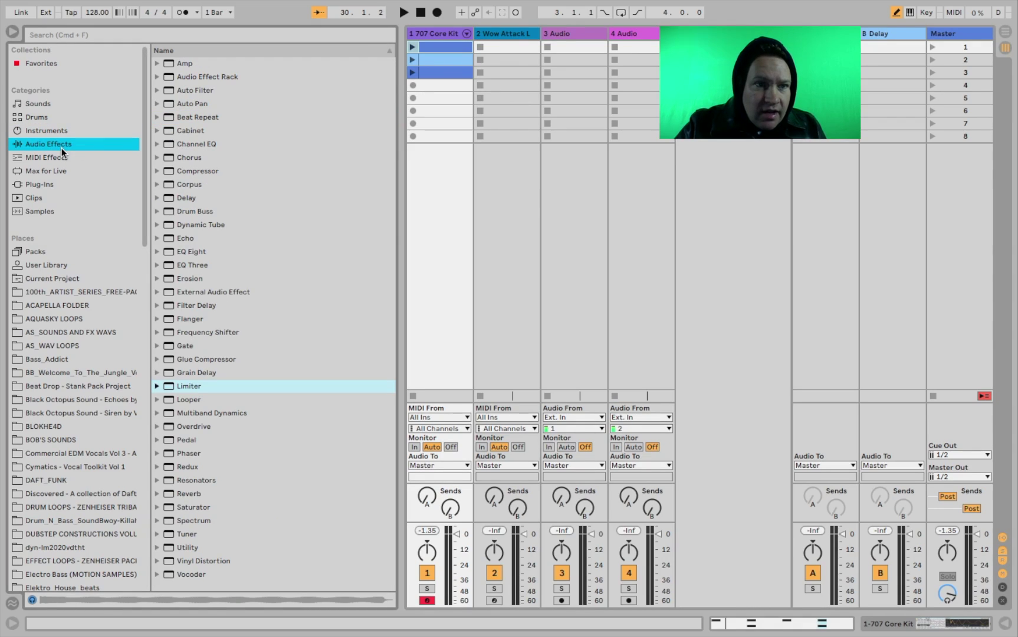
pyautogui.click(58, 131)
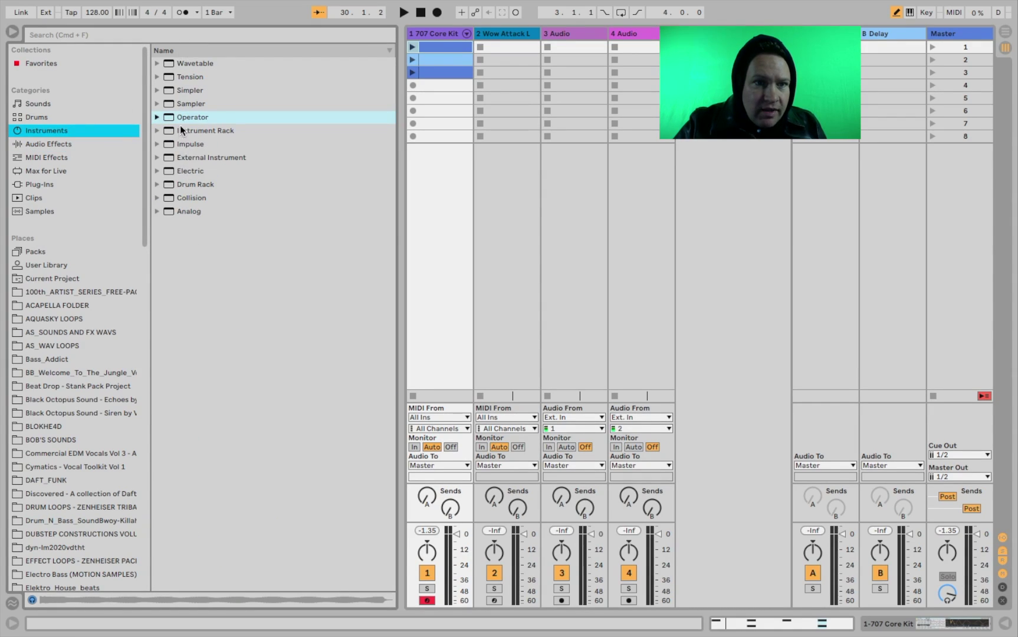
pyautogui.click(58, 144)
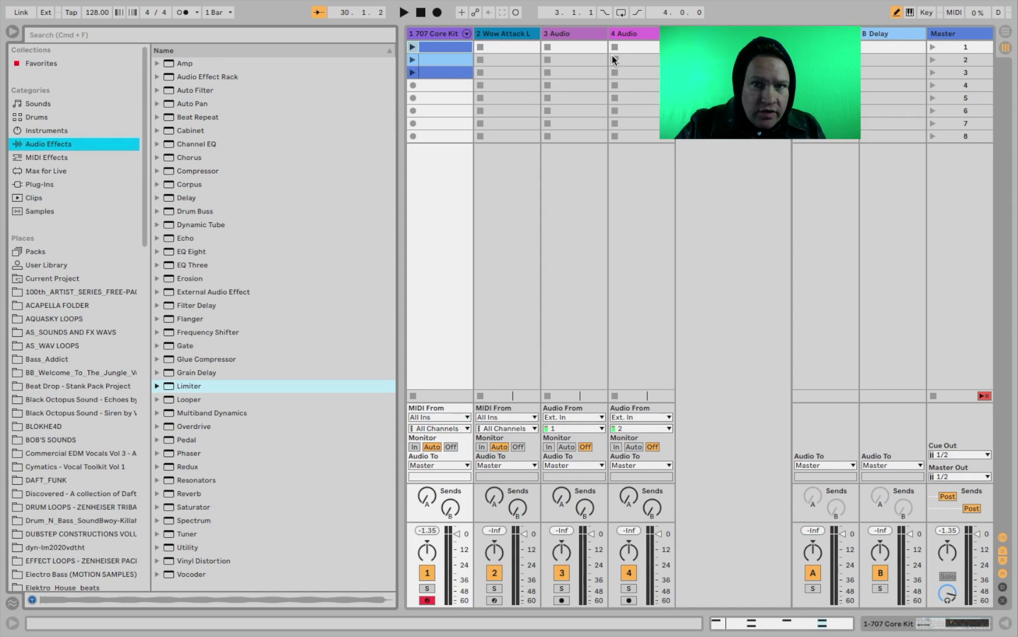
# Step: Load the Flam.adg preset from the MIDI Effect Rack's Drums folder onto the 707 Core Kit track
pyautogui.click(91, 157)
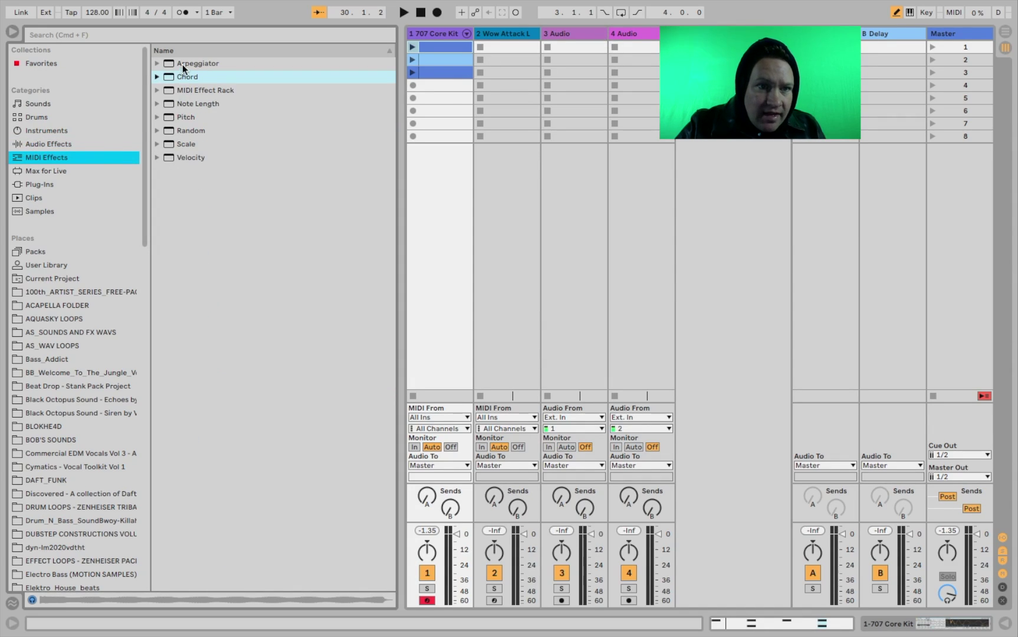
pyautogui.click(157, 90)
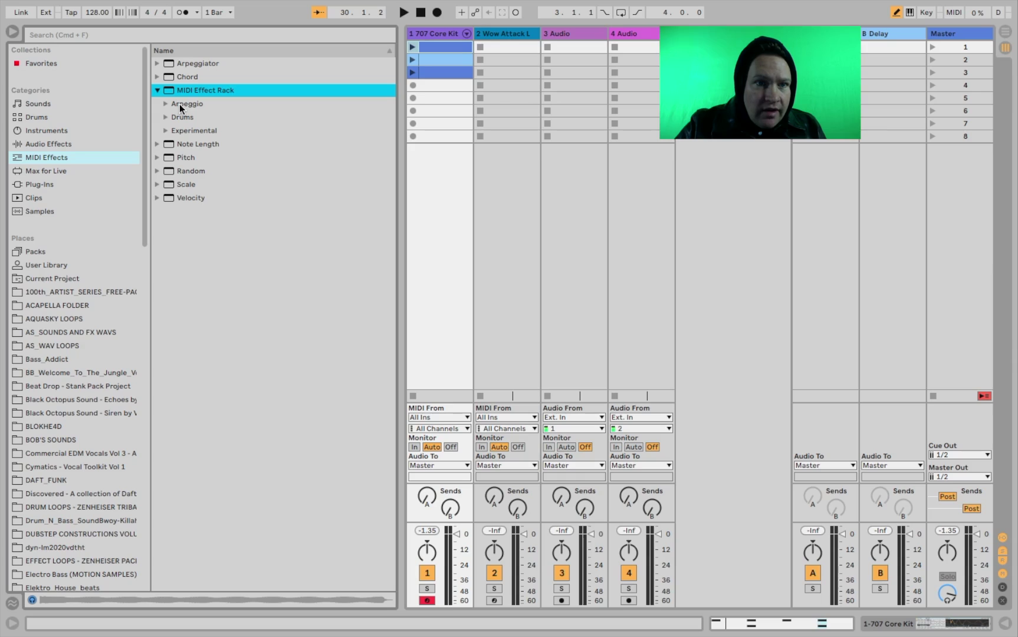
pyautogui.click(166, 118)
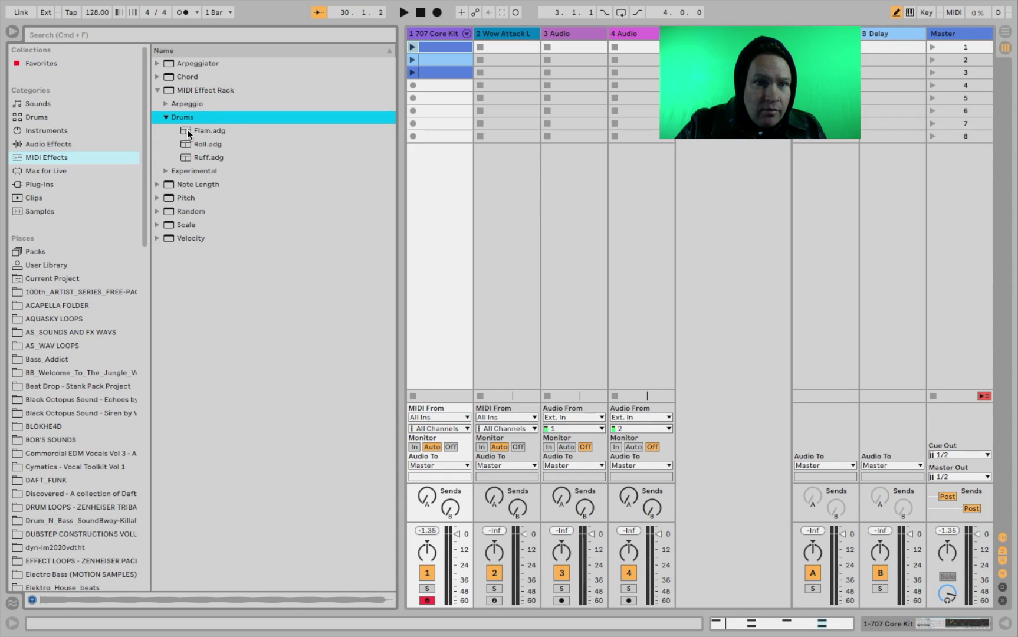
pyautogui.doubleClick(189, 131)
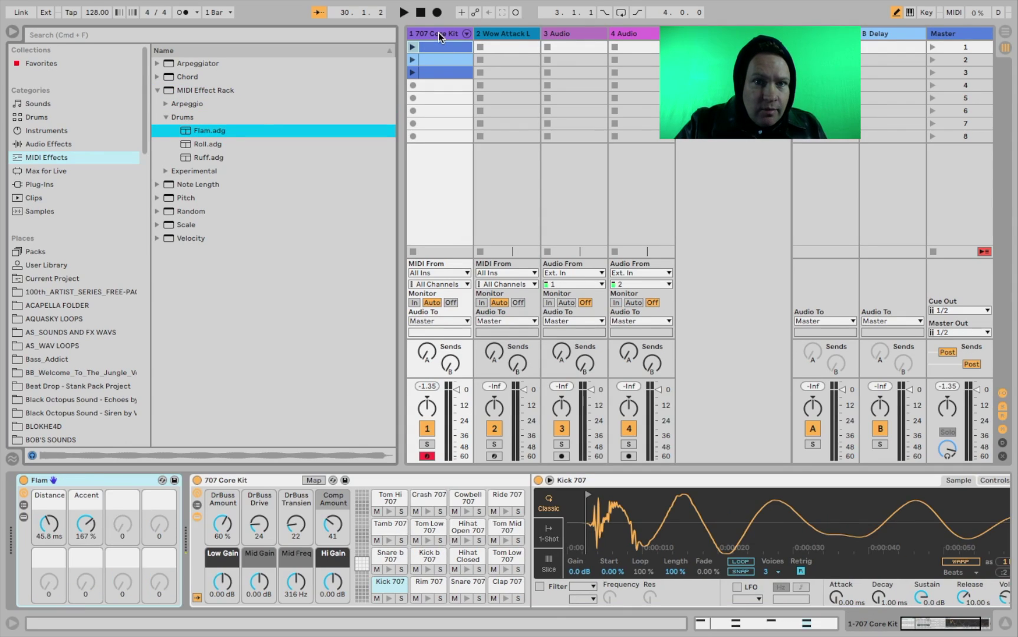
# Step: Launch the first, second and third drum clips in turn to hear them with Flam, and stop the transport
pyautogui.click(413, 47)
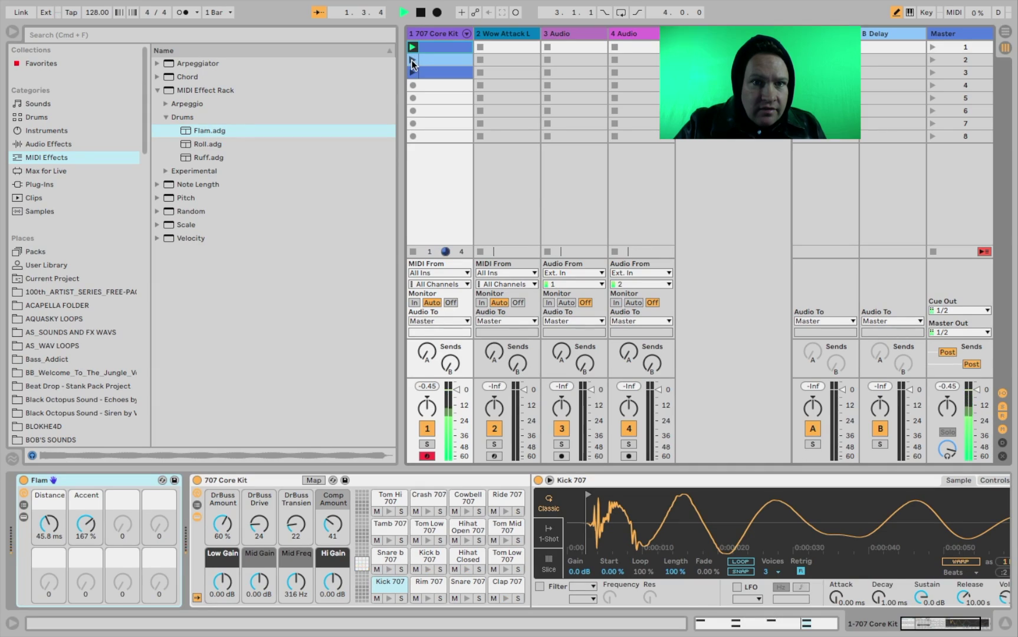
pyautogui.click(412, 61)
pyautogui.click(411, 73)
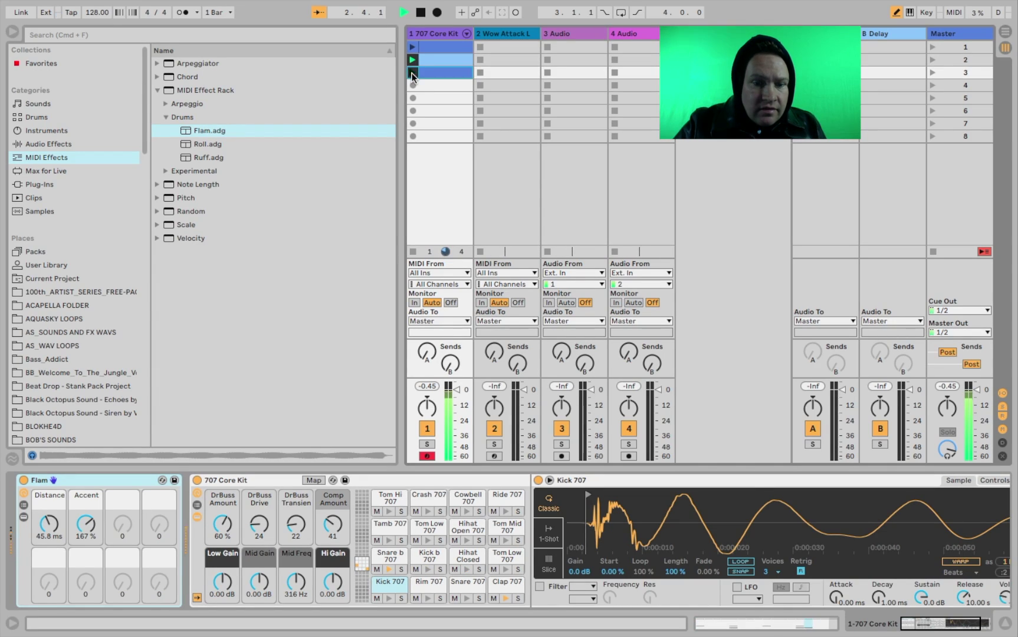
pyautogui.press('space')
# Step: Undo loading the Flam preset on the drum track and collapse the Drums and MIDI Effect Rack folders
pyautogui.press('super+z')
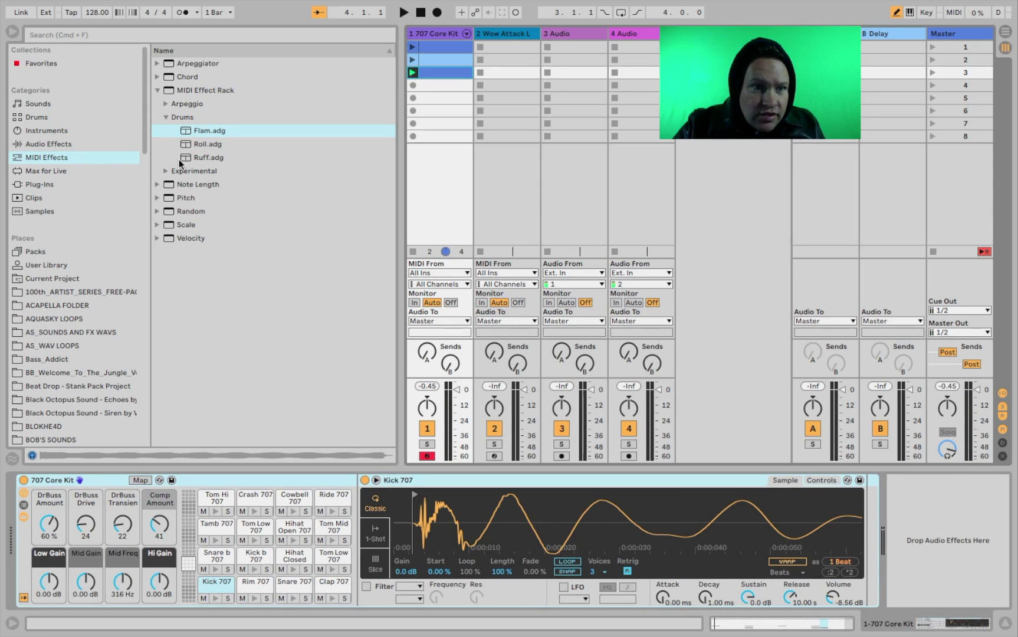
pyautogui.click(166, 117)
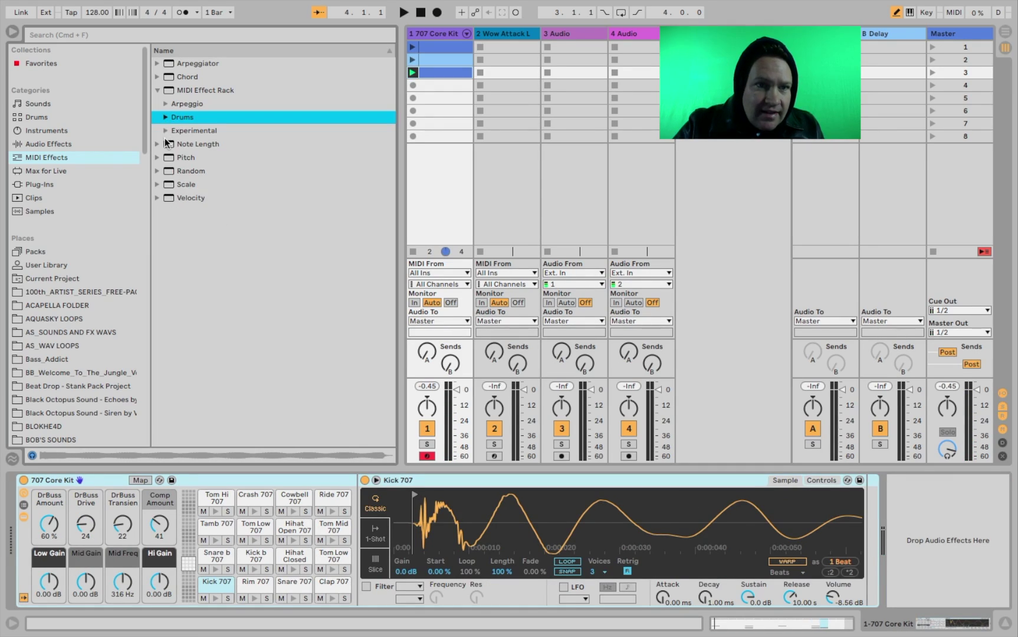
pyautogui.click(164, 106)
pyautogui.click(164, 106)
pyautogui.click(156, 90)
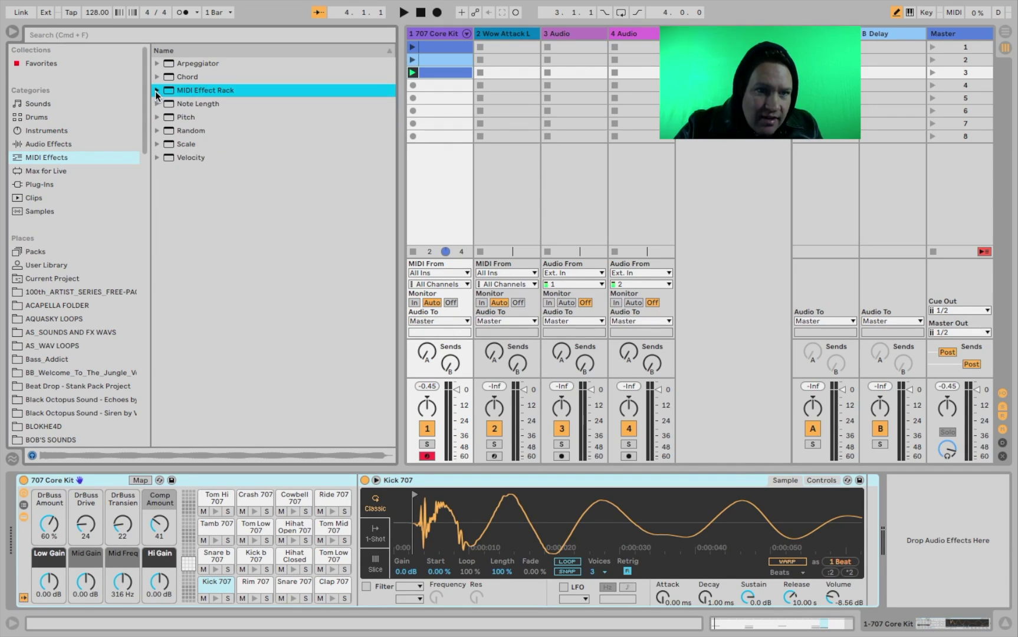
# Step: Look through the Max for Live category, checking the contents of Max Instrument and Max MIDI Effect
pyautogui.click(66, 170)
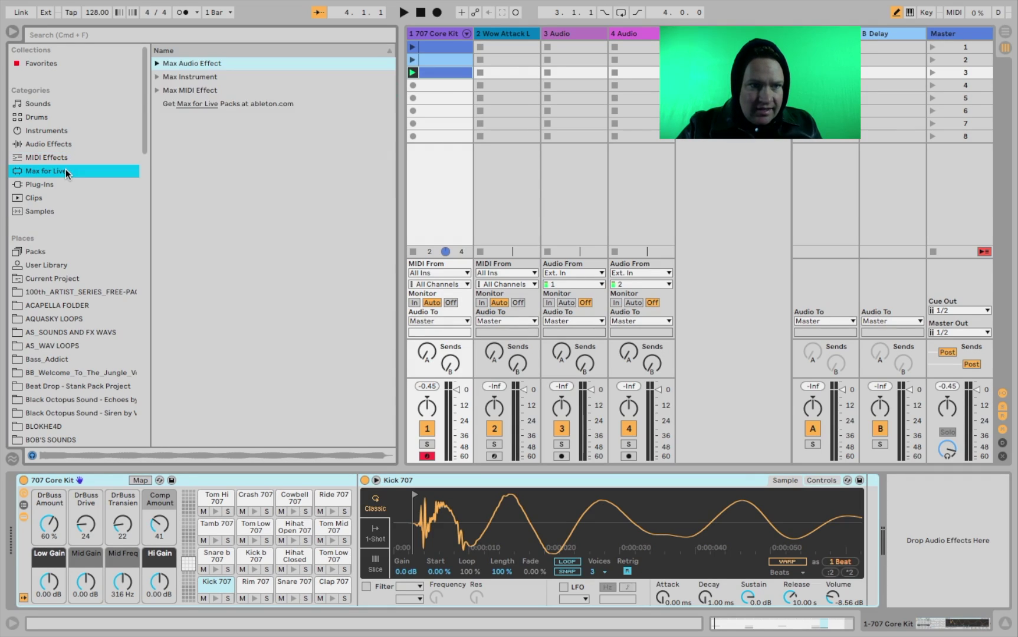
pyautogui.click(157, 77)
pyautogui.click(157, 78)
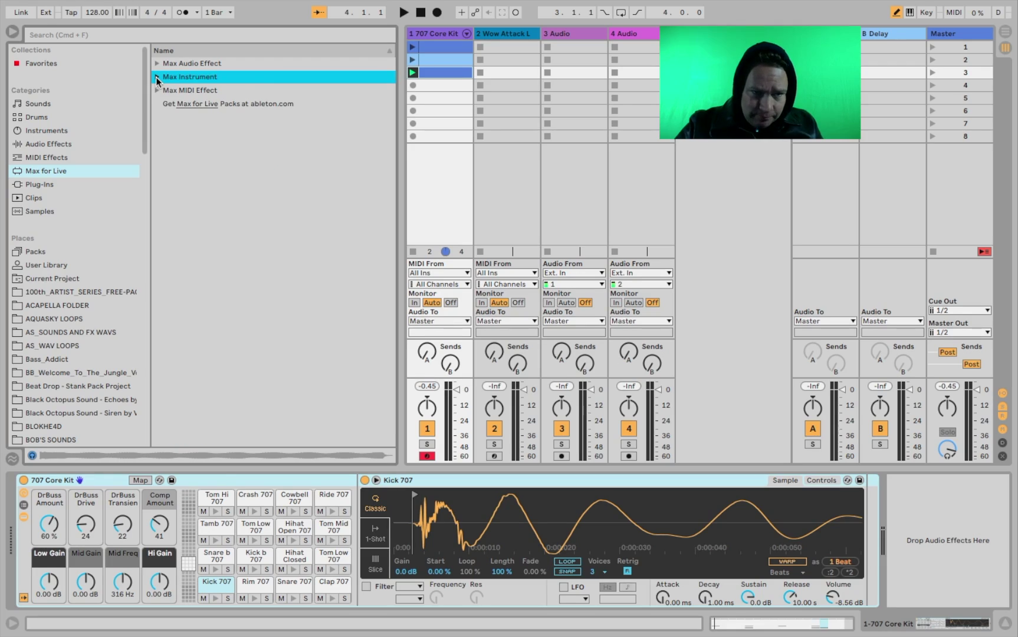
pyautogui.click(157, 90)
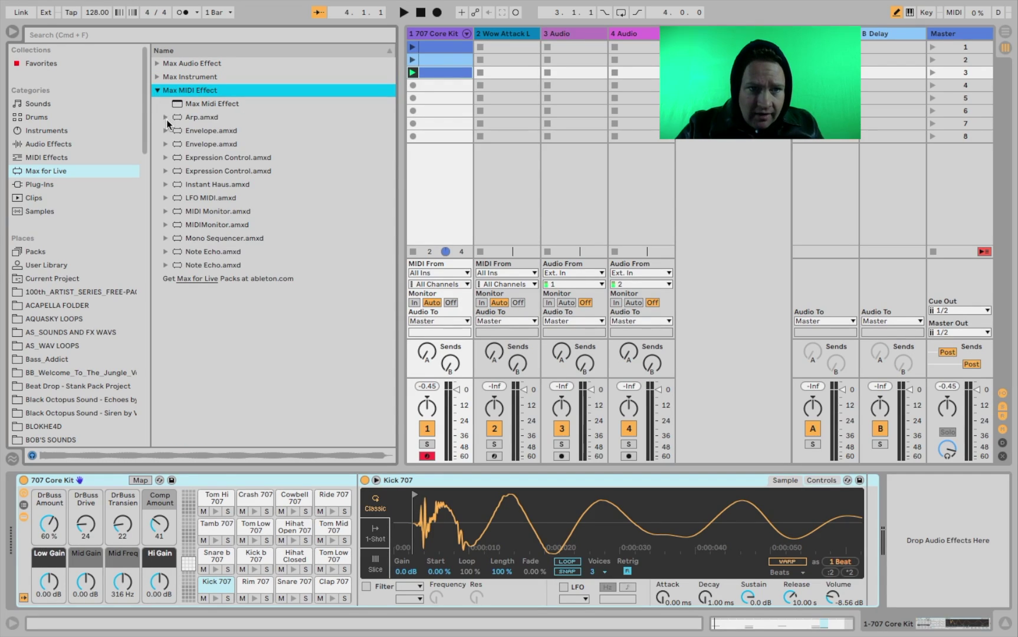
pyautogui.click(157, 91)
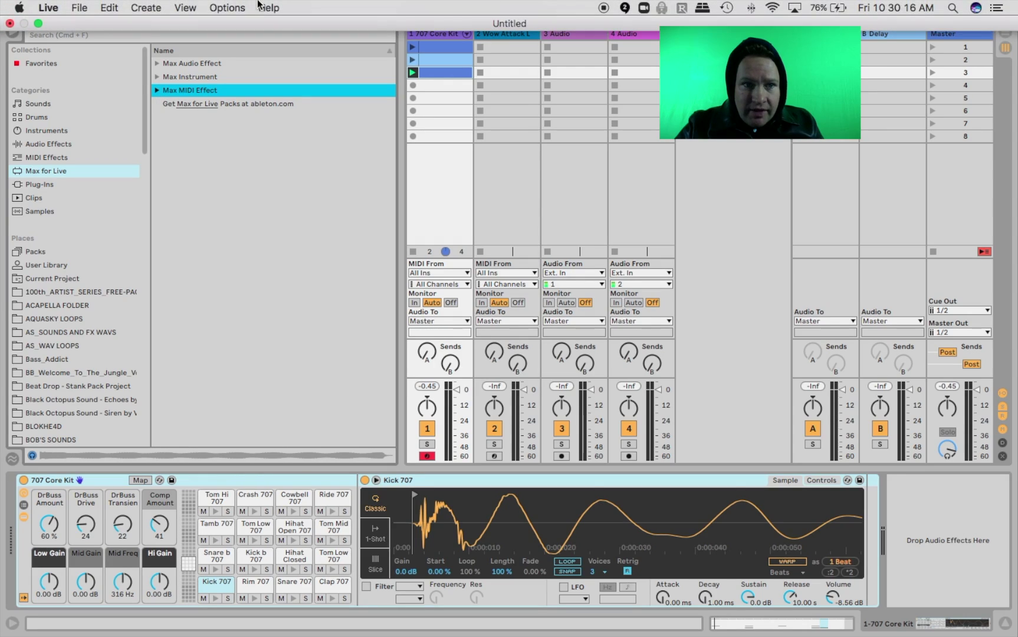
# Step: Load the Arcade plug-in from the custom VST plug-ins folder onto the first track
pyautogui.click(42, 187)
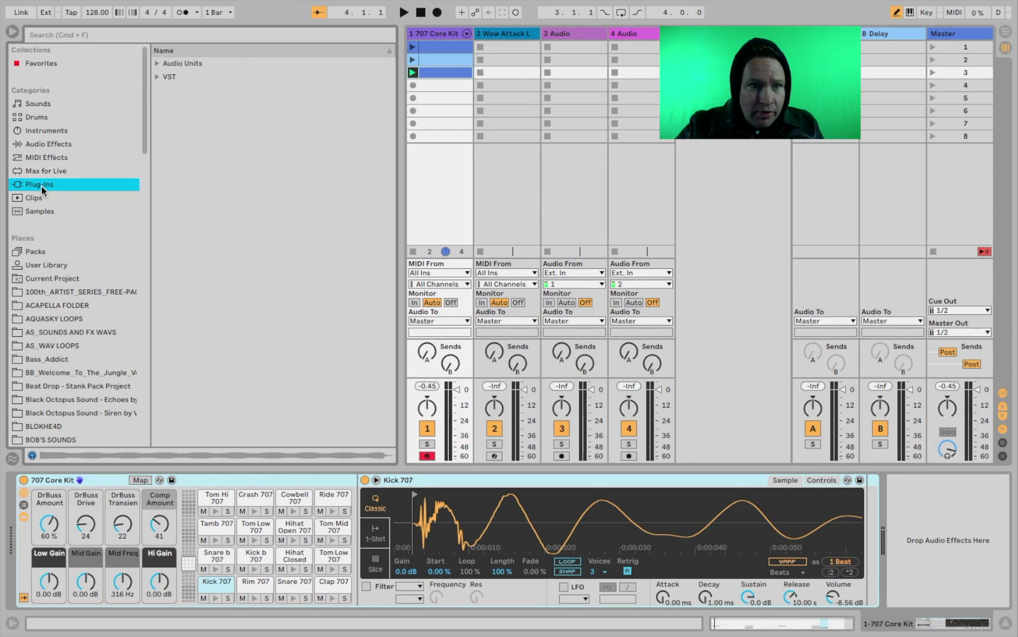
pyautogui.click(158, 76)
pyautogui.click(165, 90)
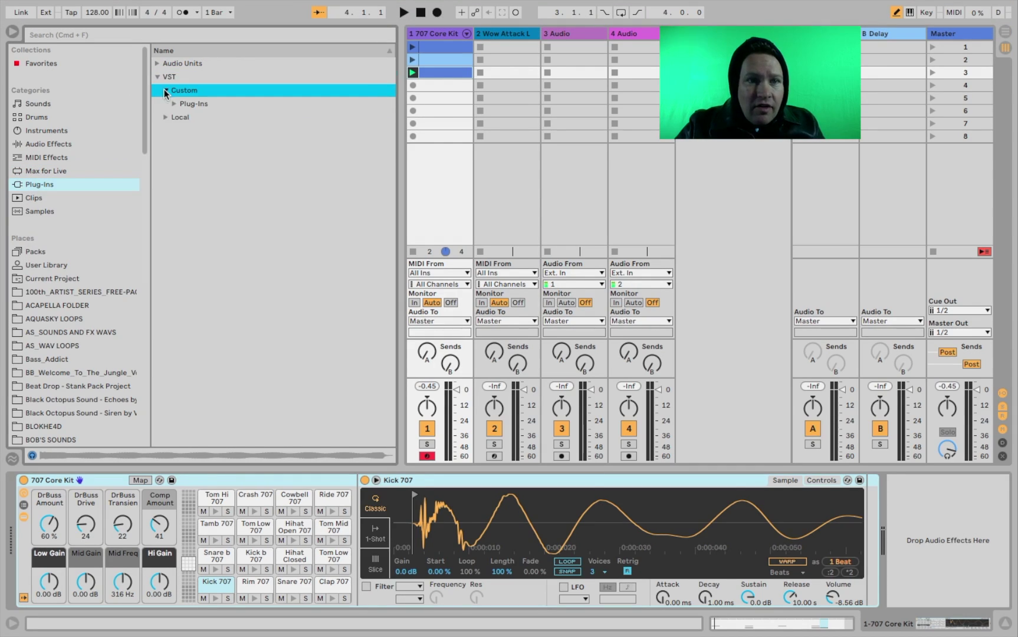
pyautogui.click(174, 103)
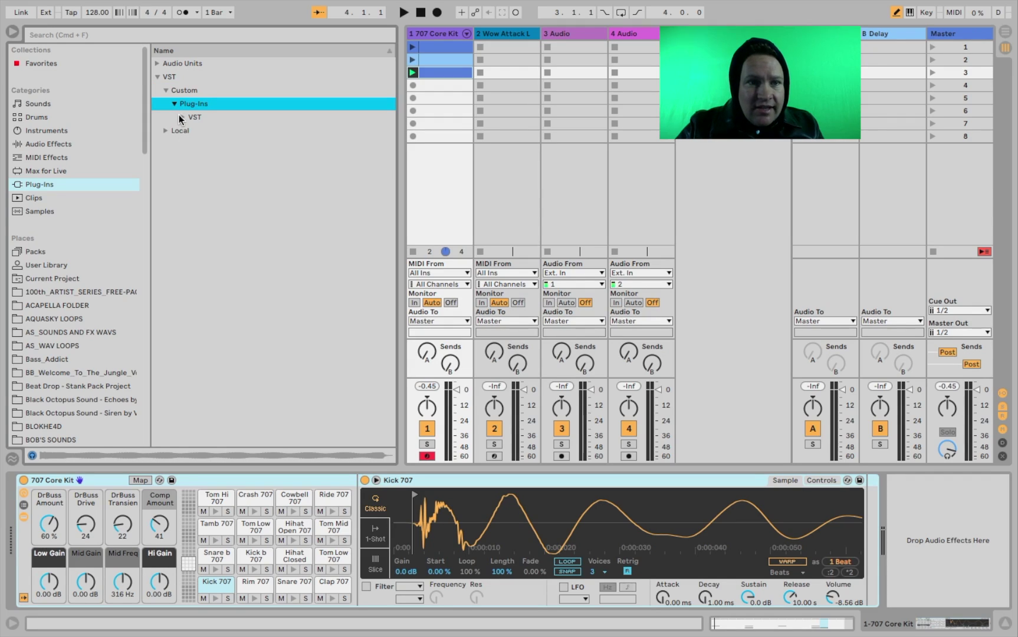
pyautogui.click(182, 117)
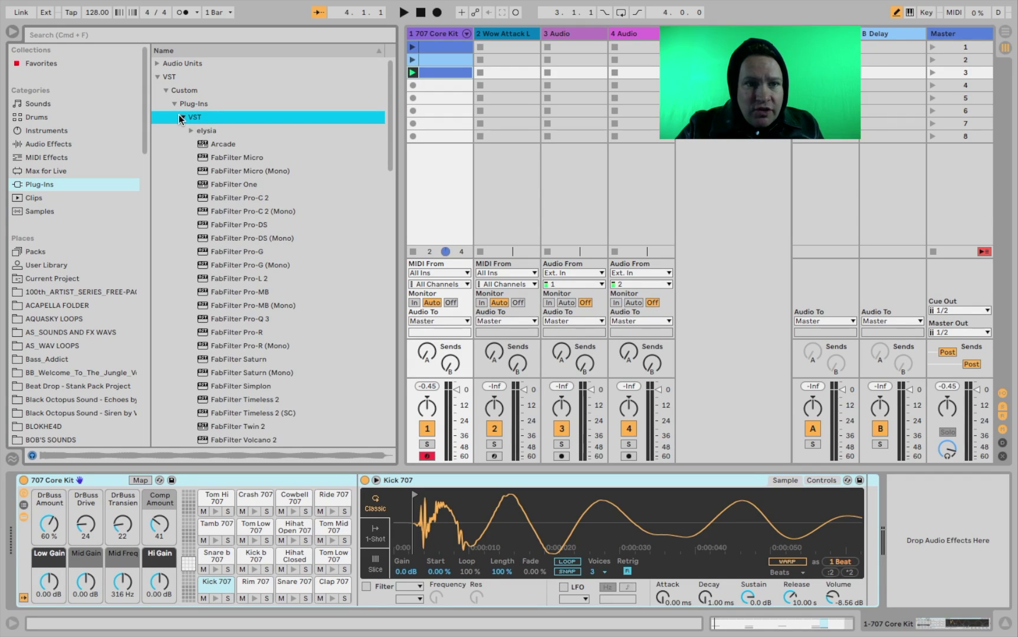
pyautogui.click(209, 145)
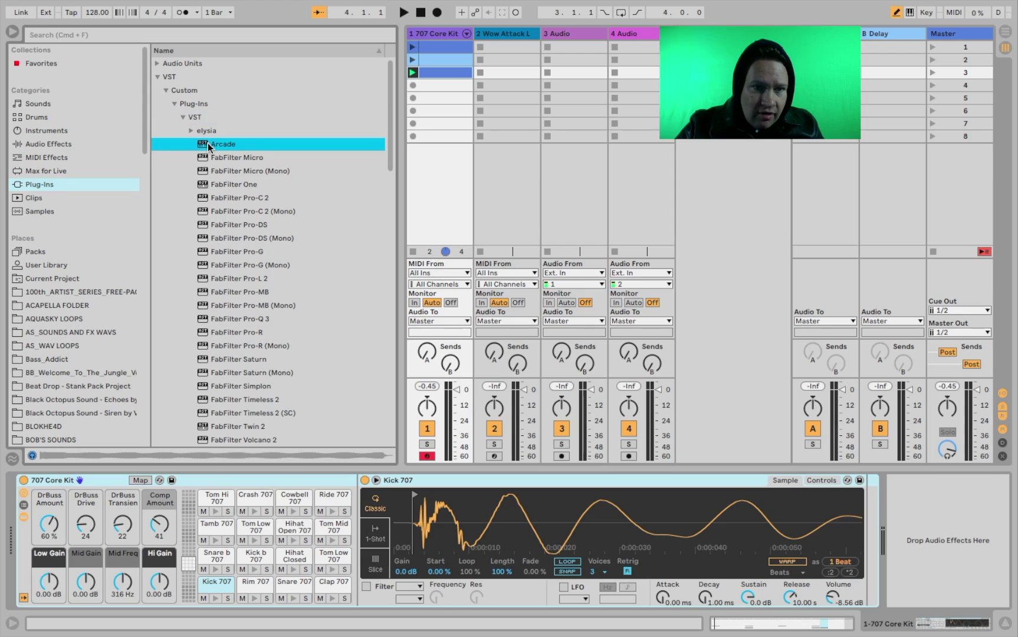
pyautogui.doubleClick(207, 143)
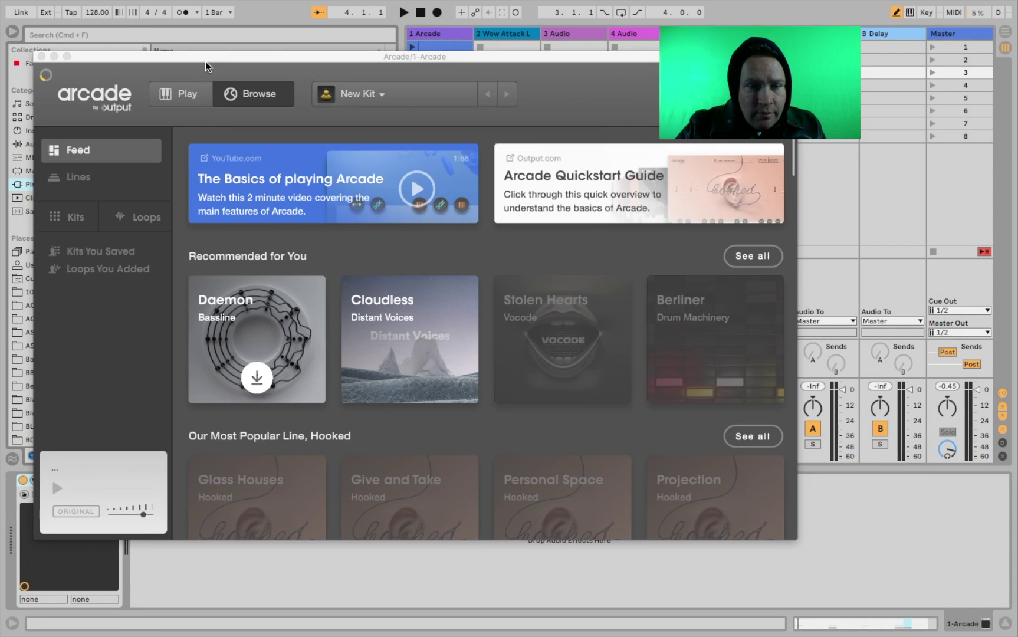
# Step: Load the Stolen Hearts kit in Arcade, audition several of its white-key samples, and close the plug-in window
pyautogui.moveTo(205, 61); pyautogui.dragTo(318, 35)
pyautogui.click(654, 316)
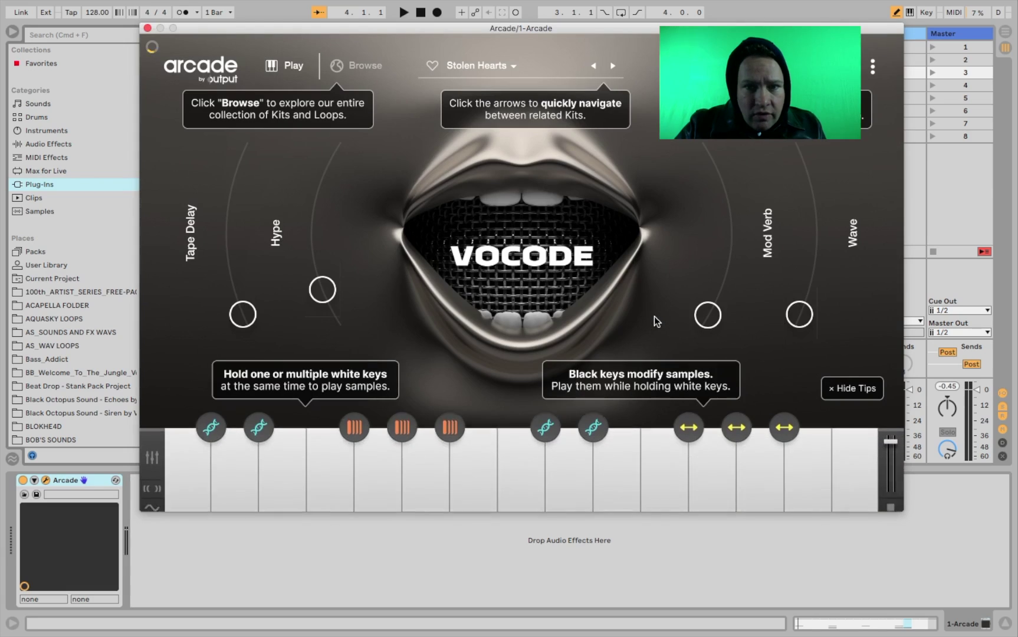
pyautogui.click(423, 457)
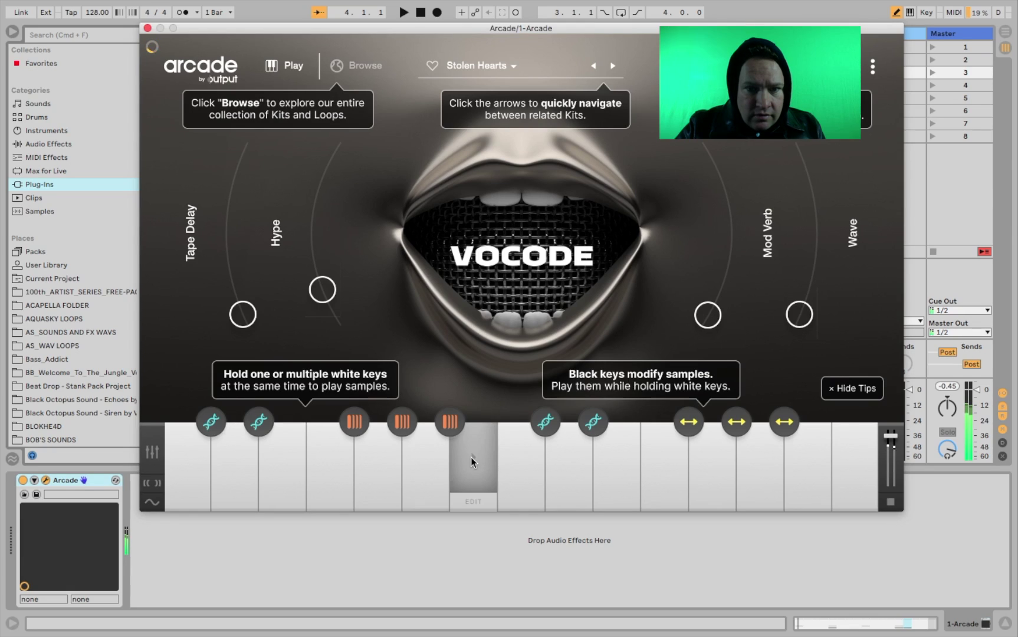
pyautogui.click(586, 457)
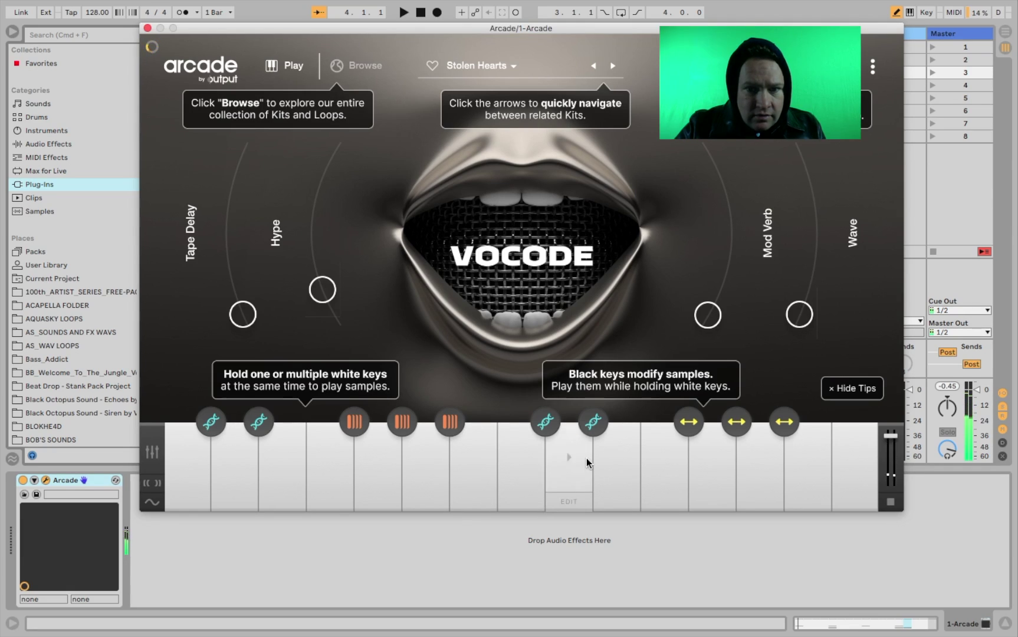
pyautogui.click(587, 458)
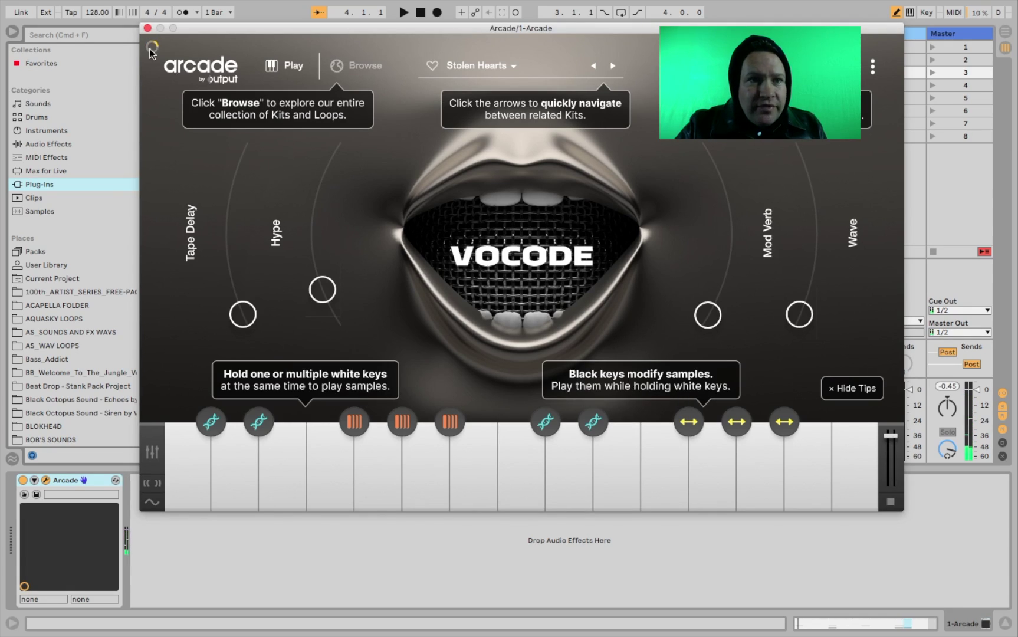
pyautogui.click(147, 29)
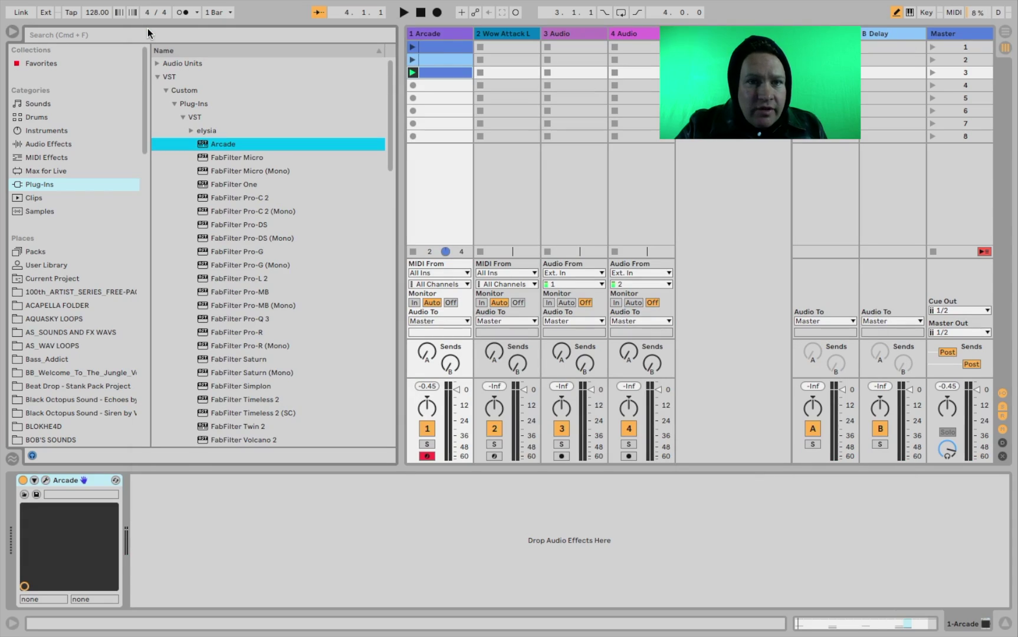
# Step: Collapse the VST plug-in folder and look through the list of files in the Clips category
pyautogui.click(182, 117)
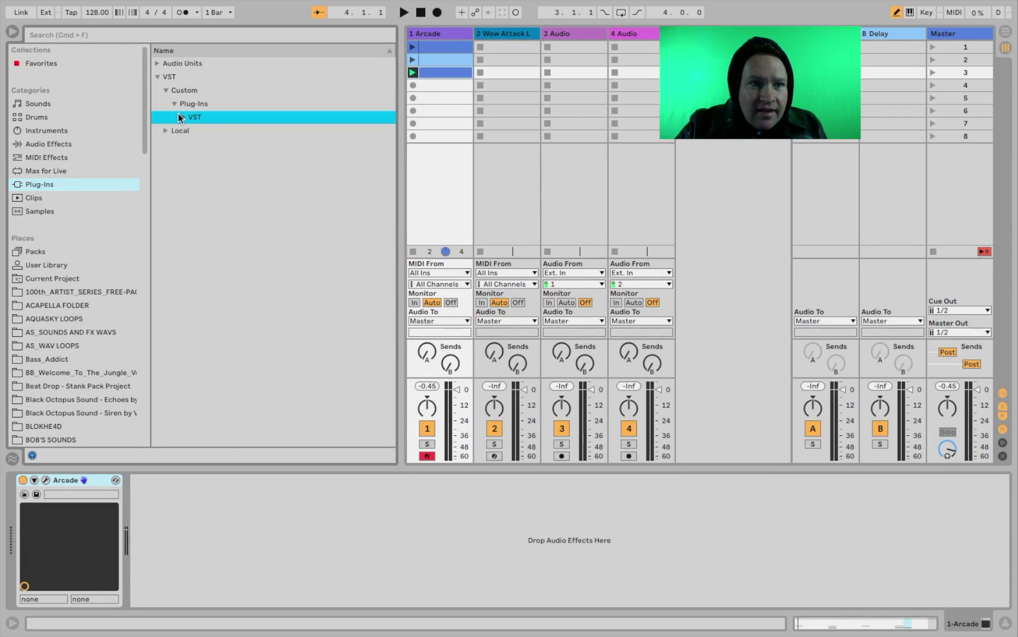
pyautogui.click(49, 186)
pyautogui.click(38, 199)
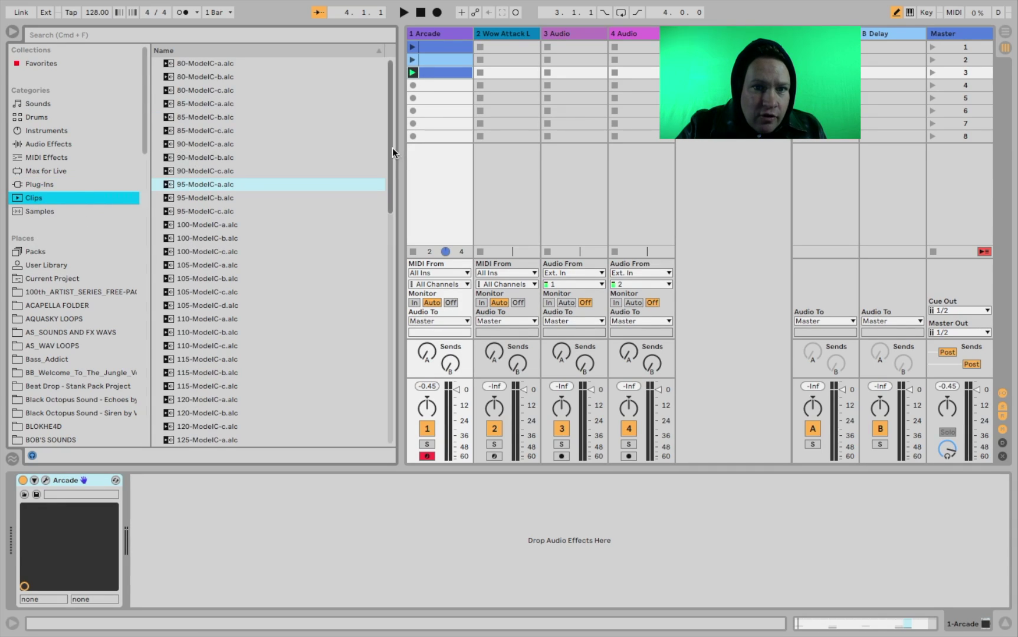
pyautogui.moveTo(392, 147); pyautogui.dragTo(391, 277)
pyautogui.moveTo(382, 211); pyautogui.dragTo(385, 78)
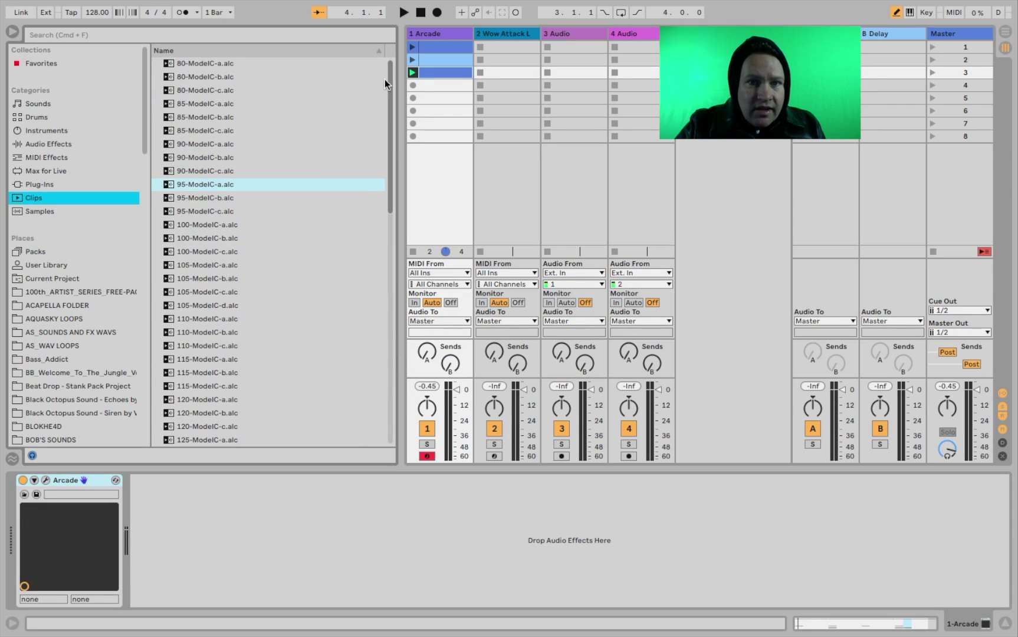
# Step: Load the 95-ModelC-a.alc clip onto a new MIDI track and play it with its notes open
pyautogui.click(435, 34)
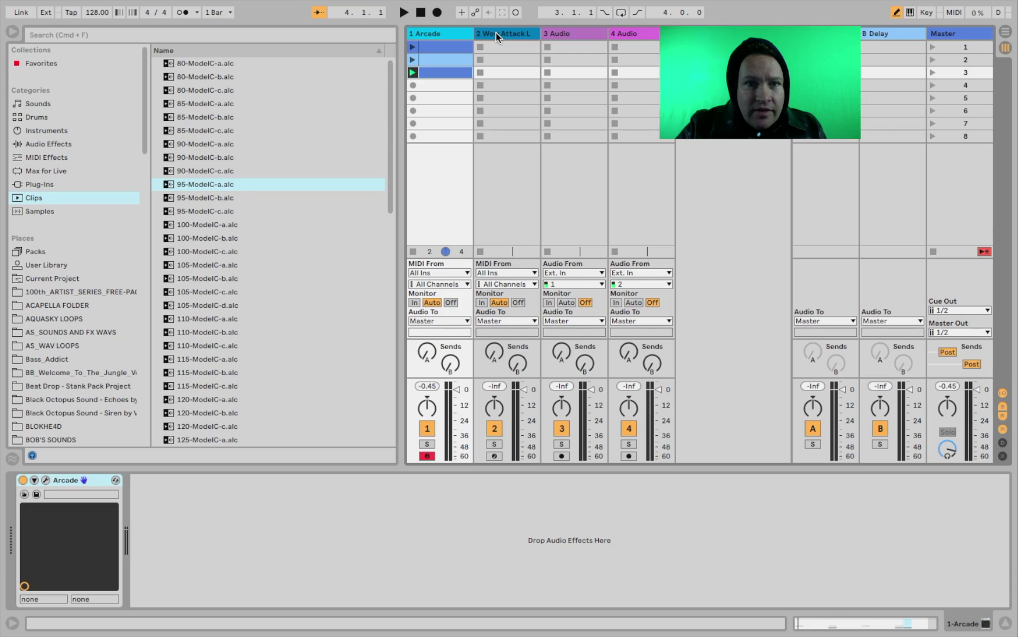
pyautogui.click(197, 185)
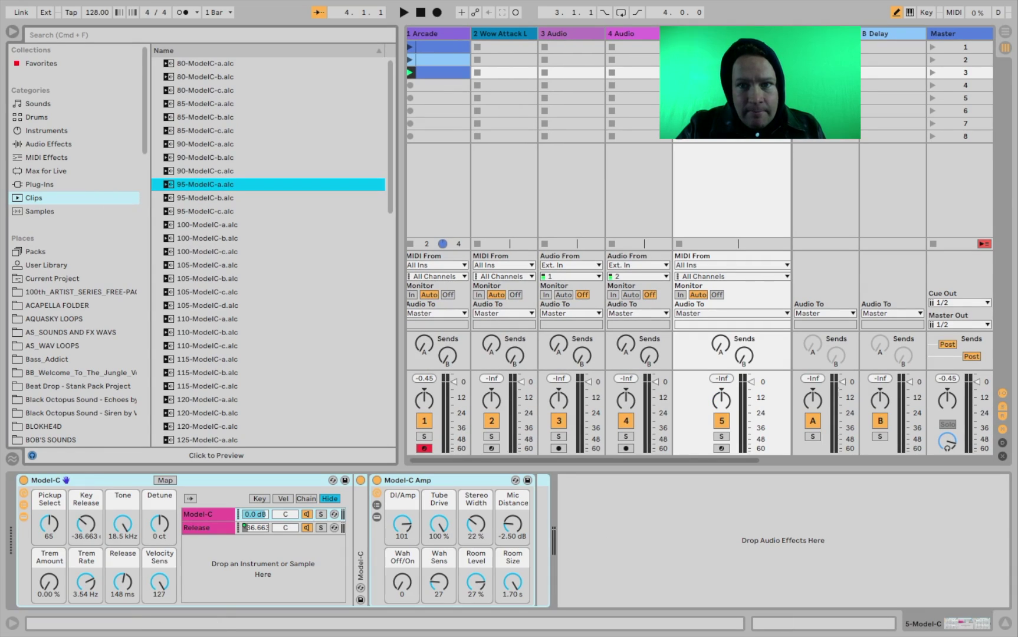
pyautogui.doubleClick(719, 47)
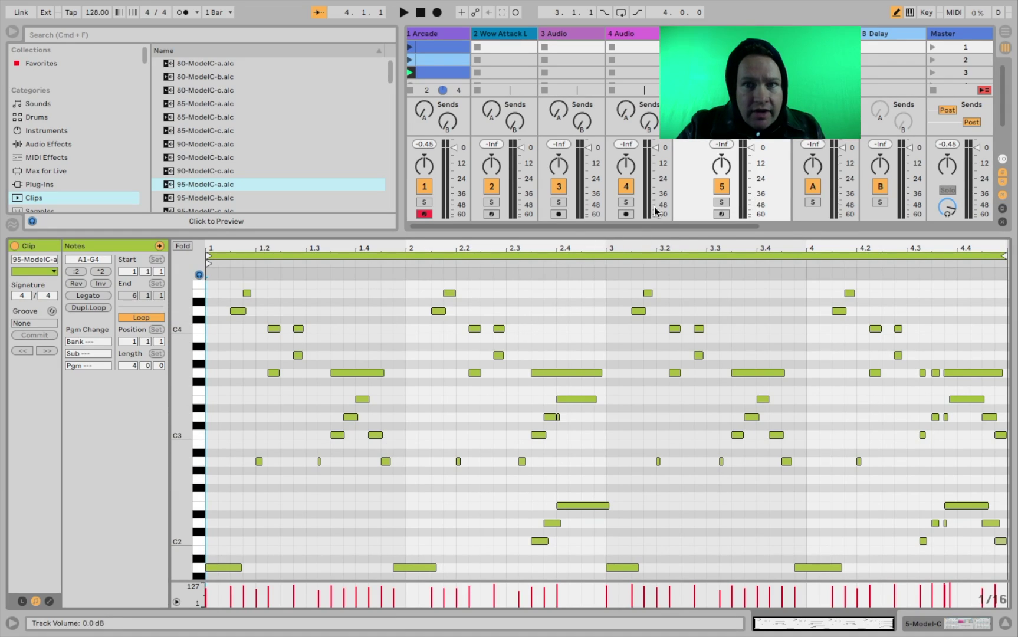
pyautogui.press('space')
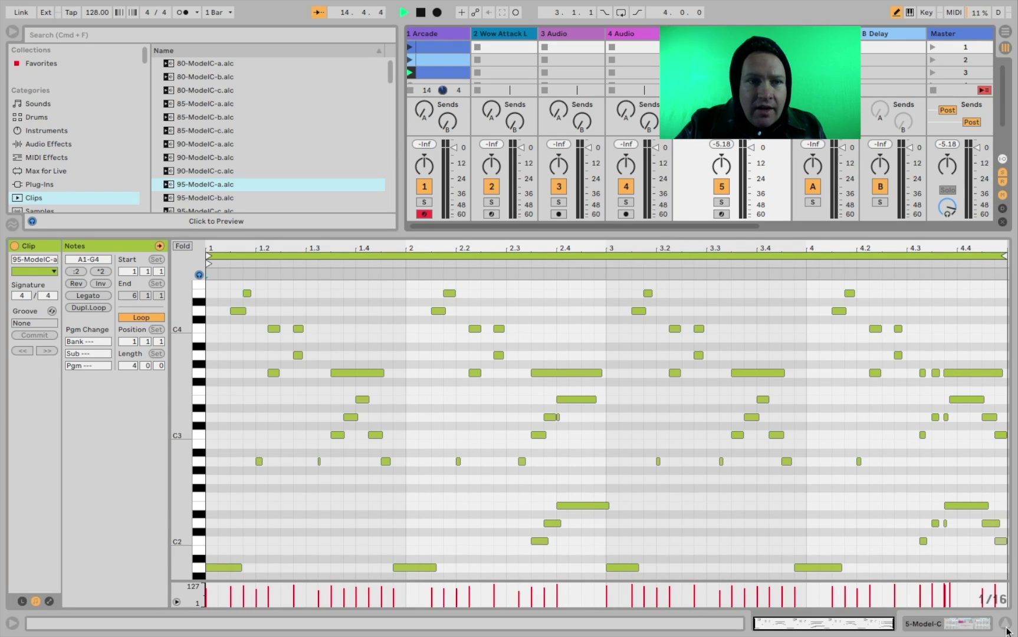
# Step: Hide the clip's detail view and look through the Clips list down to XY Analog.alc
pyautogui.click(1006, 626)
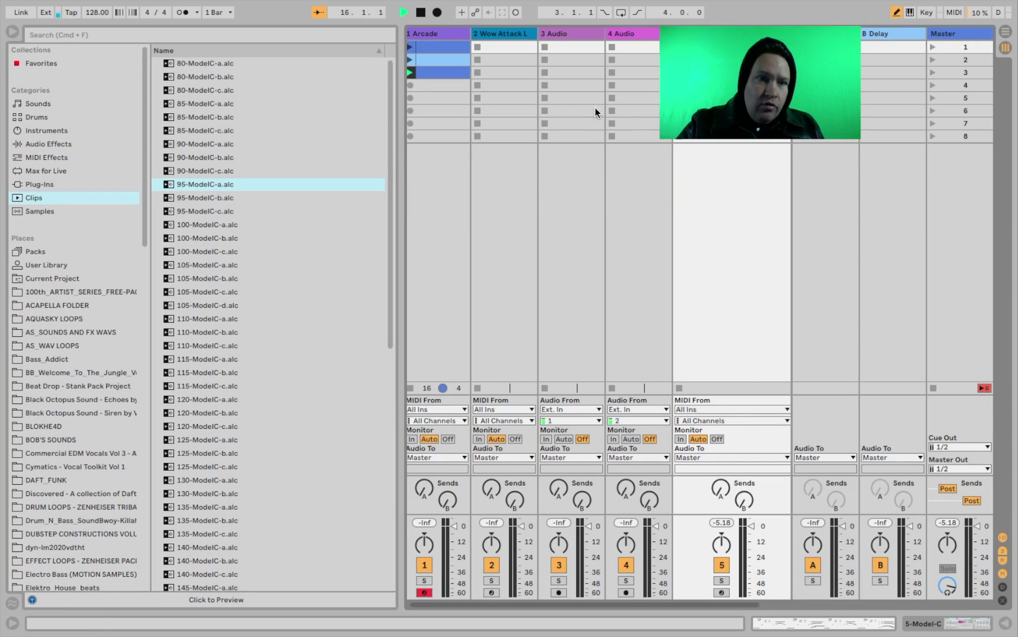
pyautogui.moveTo(392, 252); pyautogui.dragTo(384, 193)
pyautogui.moveTo(385, 54); pyautogui.dragTo(391, 554)
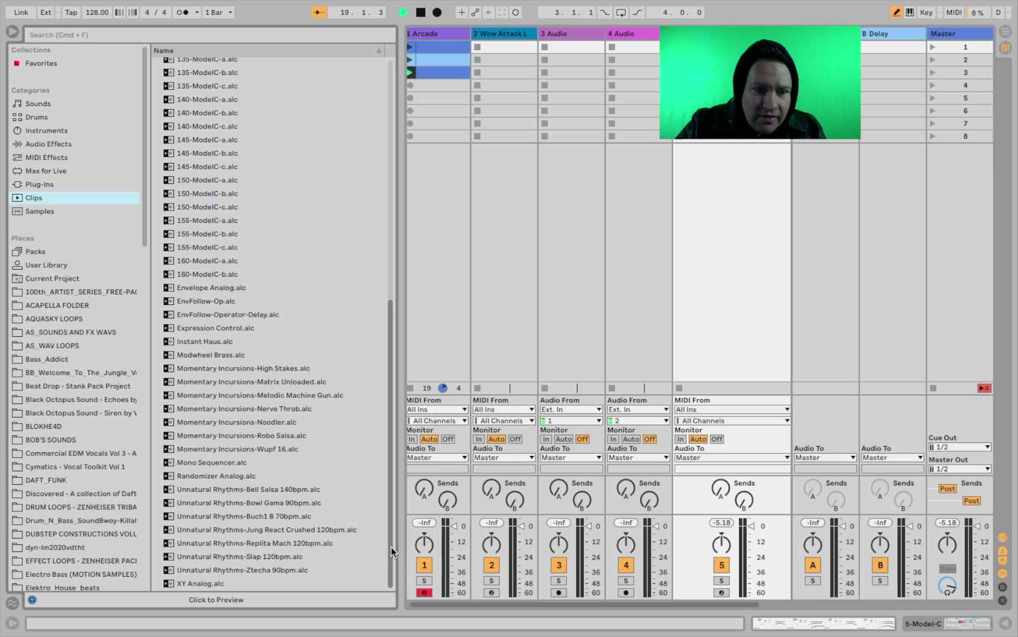
pyautogui.moveTo(392, 546); pyautogui.dragTo(379, 199)
pyautogui.scroll(-4, 371, 472)
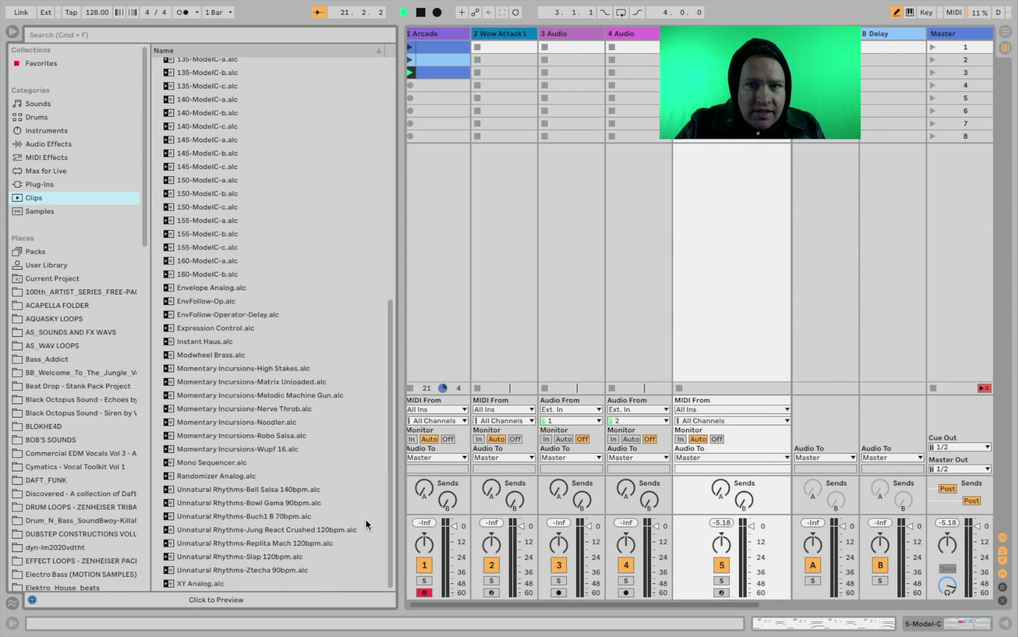
# Step: Reopen the 95-ModelC-a clip's notes, turn off Draw Mode, and hide the detail view again
pyautogui.doubleClick(732, 47)
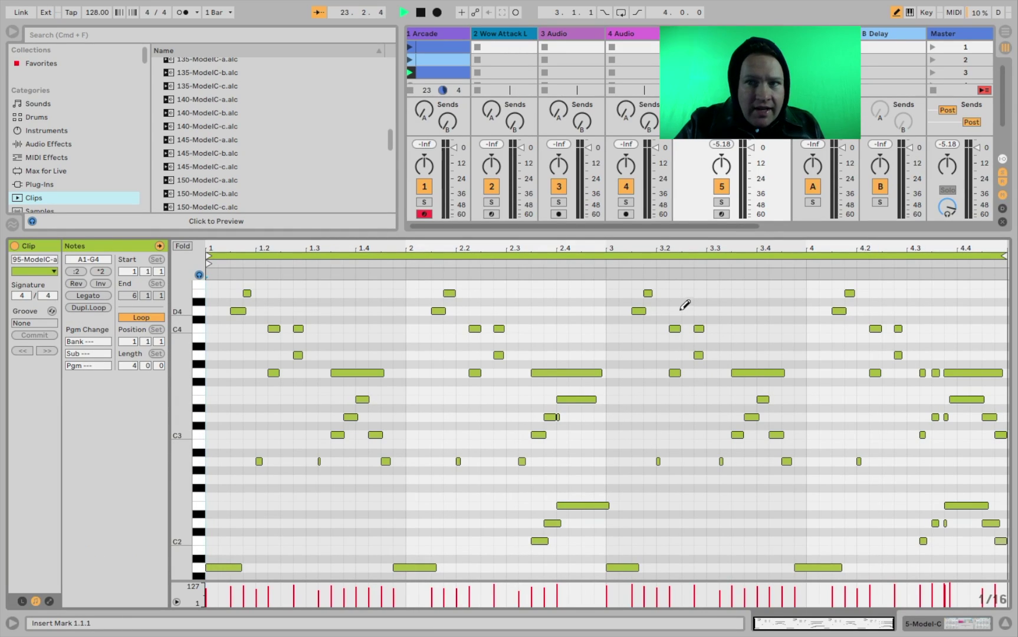
pyautogui.click(897, 13)
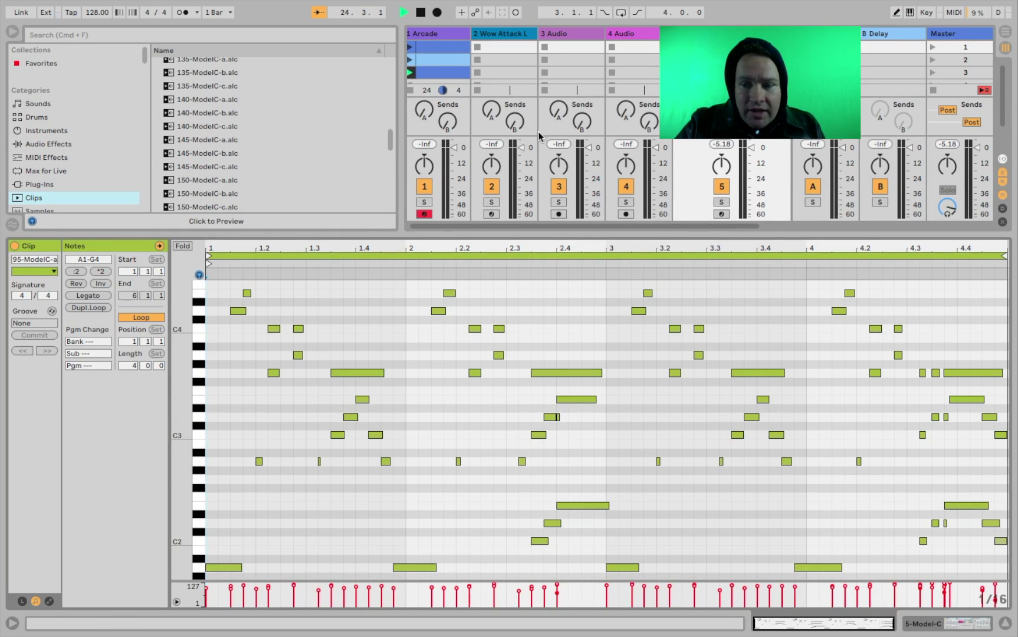
pyautogui.click(1005, 623)
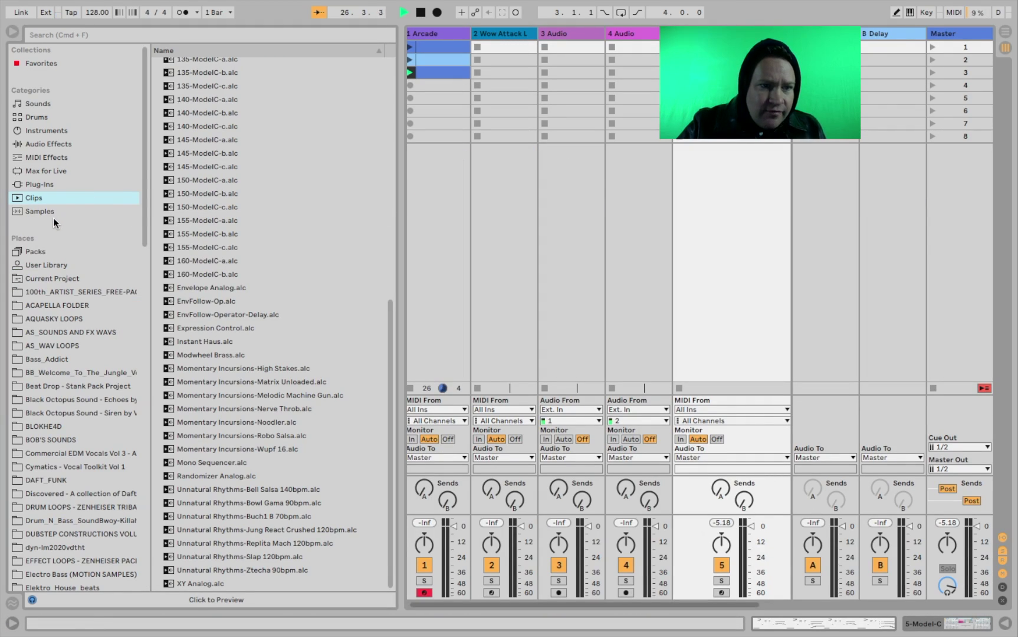
# Step: Browse the Samples category to the samples starting with B and preview Break Booty-130bpm.aif
pyautogui.click(39, 212)
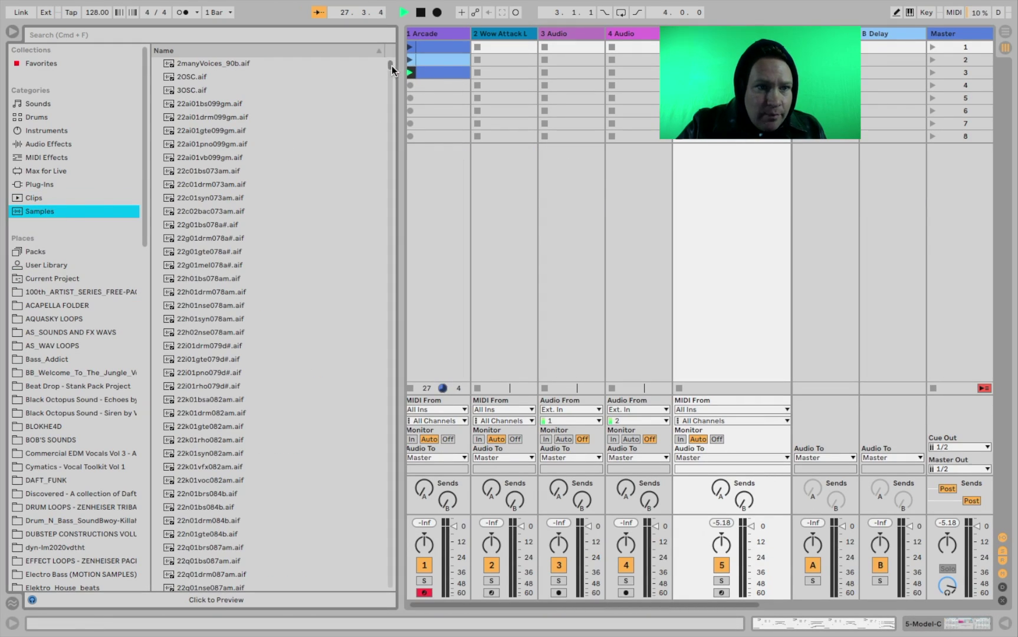
pyautogui.moveTo(389, 66); pyautogui.dragTo(388, 109)
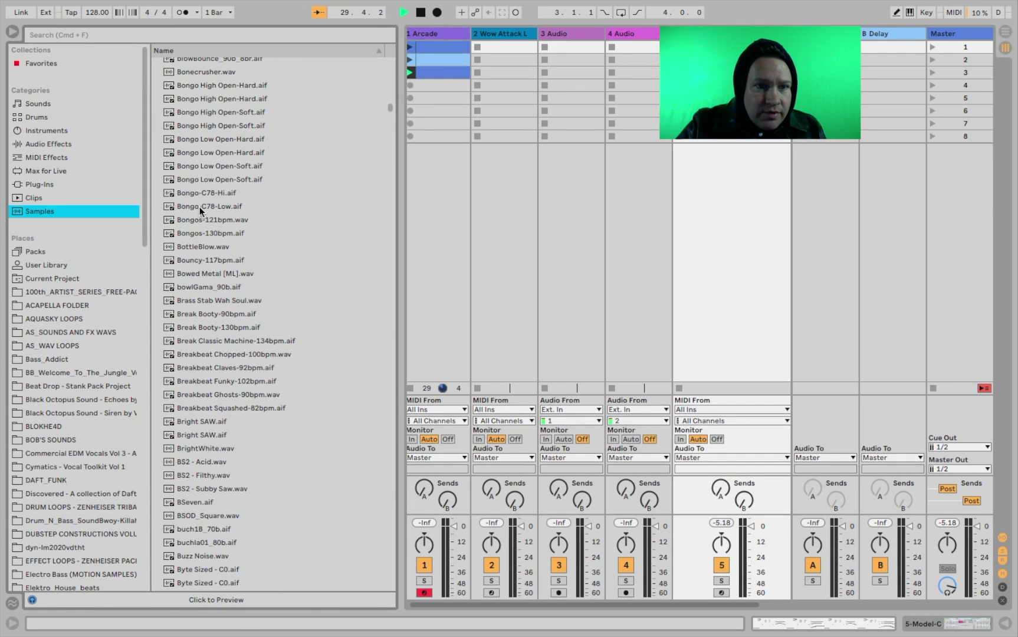
pyautogui.click(205, 326)
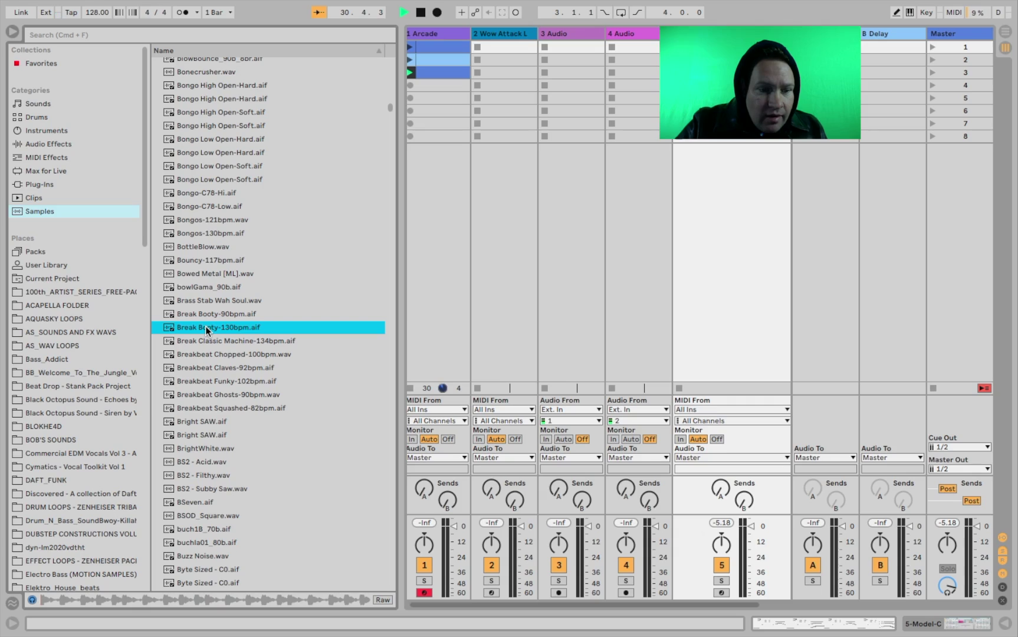
pyautogui.click(32, 600)
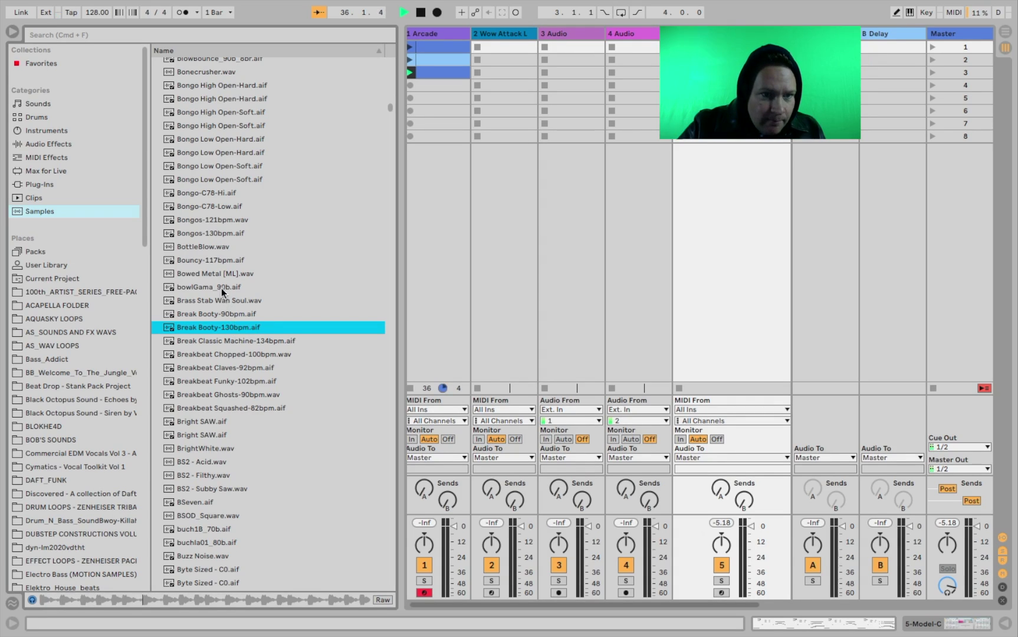
# Step: Audition Bouncy-117bpm.aif, BottleBlow.wav and several Bongo Low and Bongo High samples in the Samples list
pyautogui.click(216, 260)
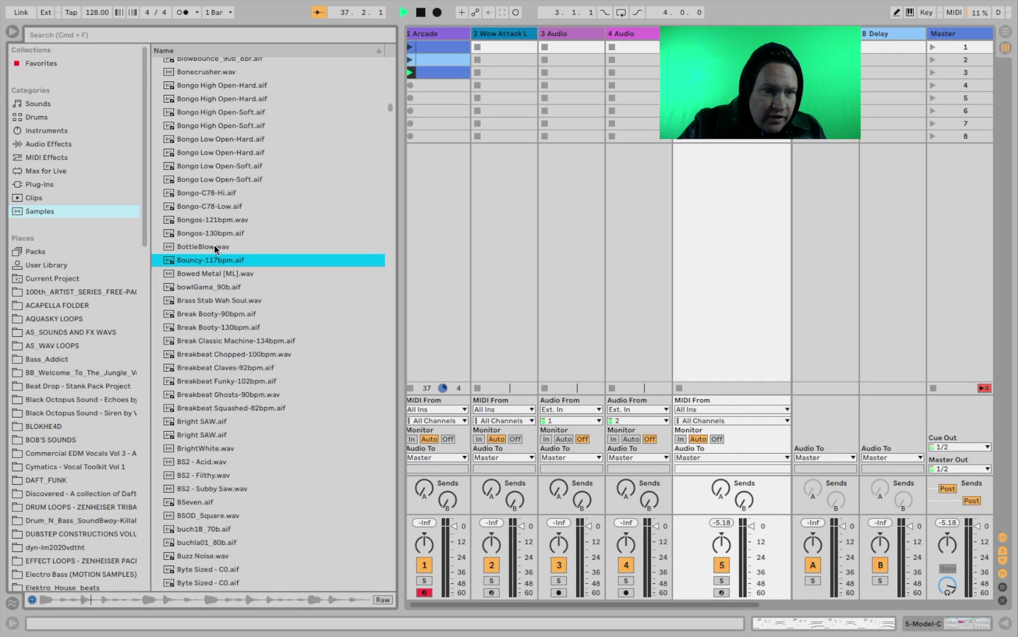
pyautogui.click(215, 247)
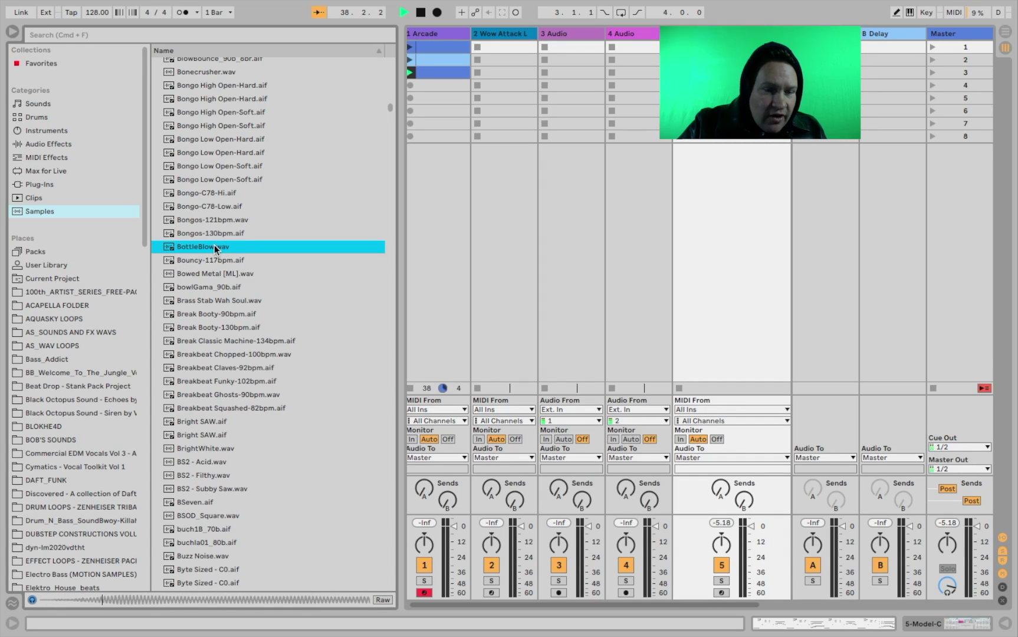
pyautogui.click(231, 180)
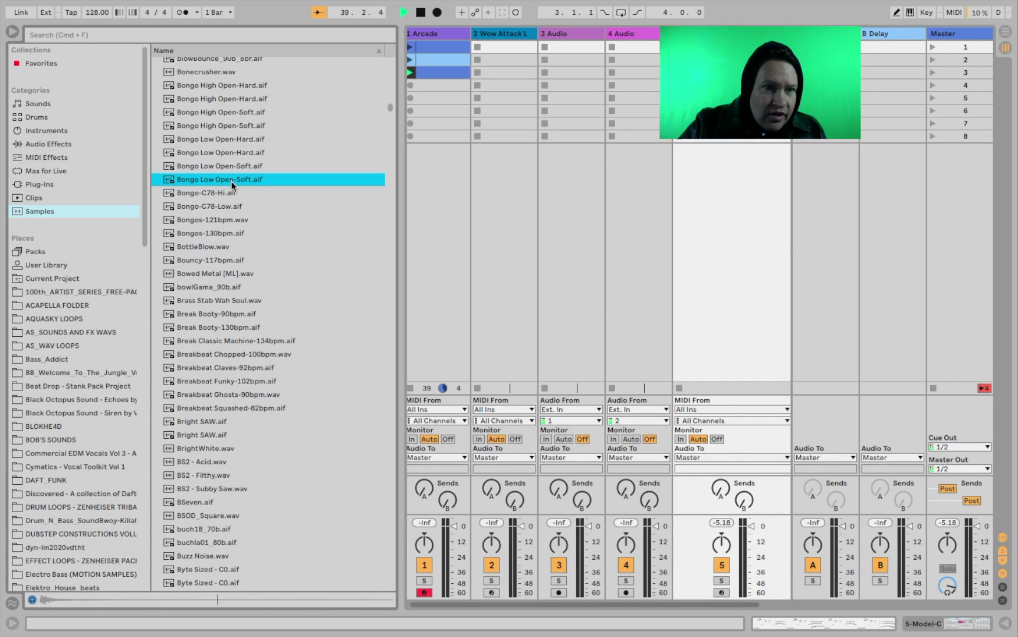
pyautogui.click(230, 153)
pyautogui.click(229, 140)
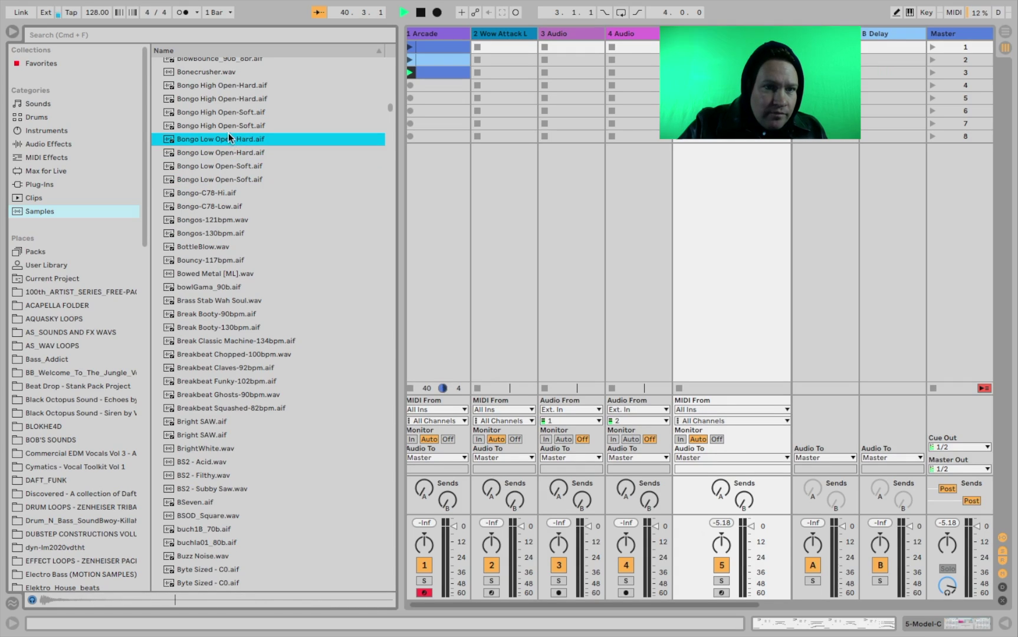
pyautogui.click(226, 127)
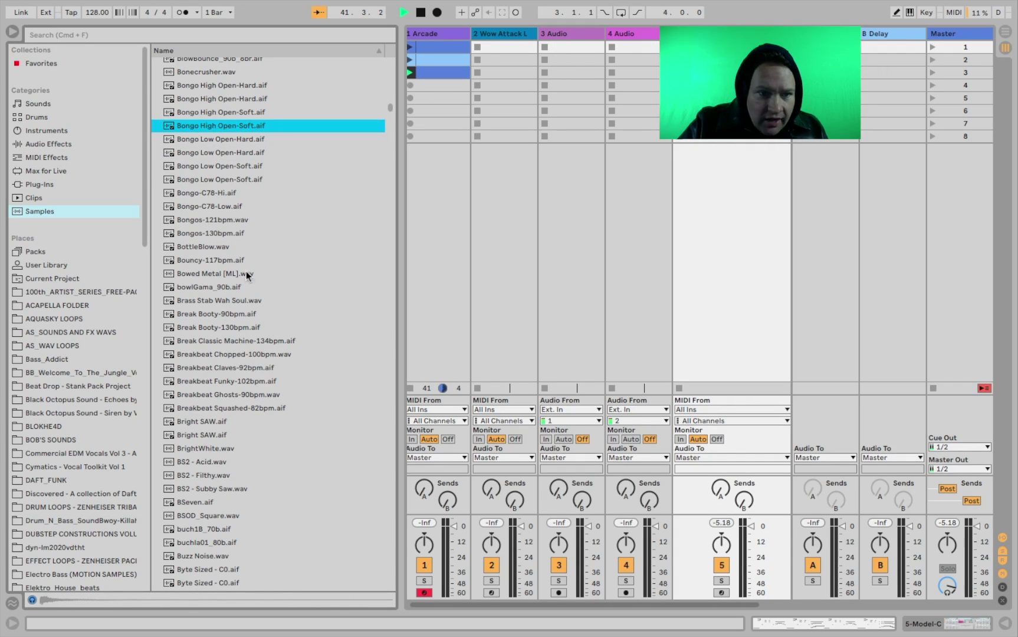
# Step: Load Breakbeat Chopped-100bpm.wav into track 3's first slot, play it with its waveform open, and stop and hide the detail view
pyautogui.moveTo(194, 355); pyautogui.dragTo(570, 46)
pyautogui.click(543, 47)
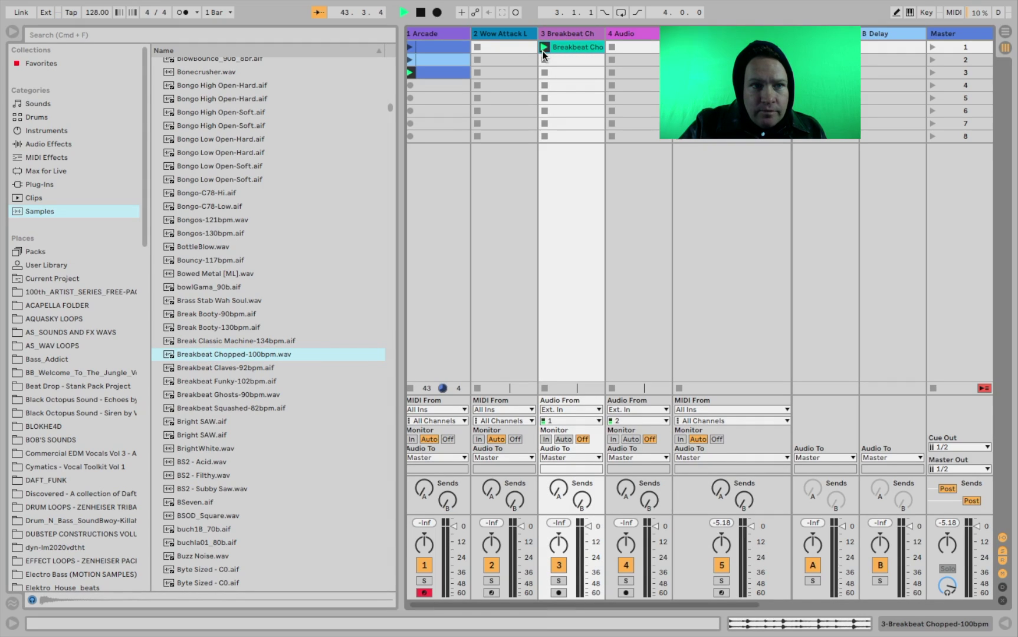
pyautogui.doubleClick(562, 46)
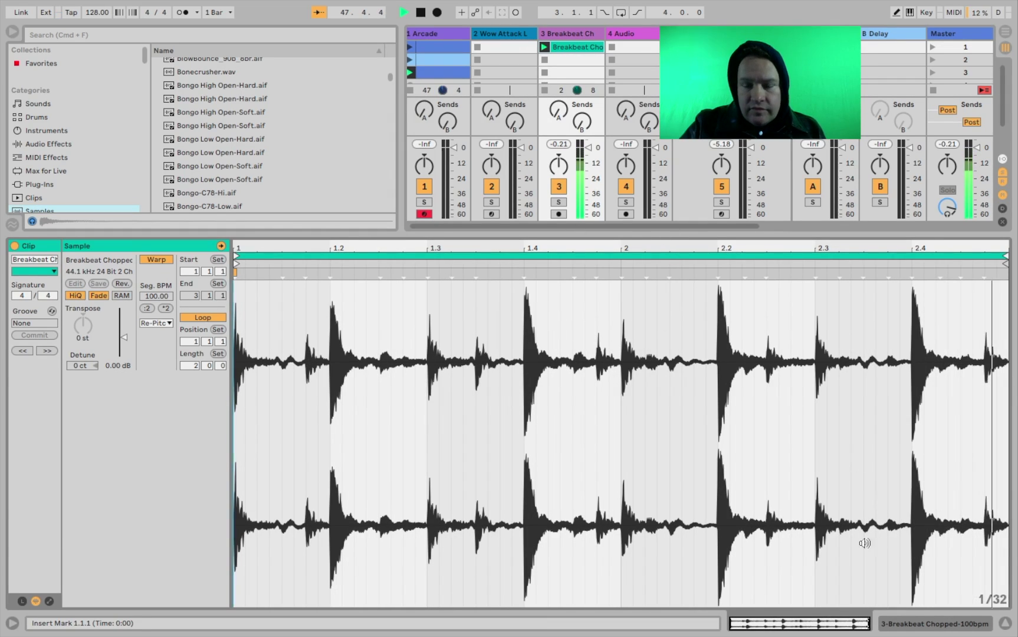
pyautogui.press('space')
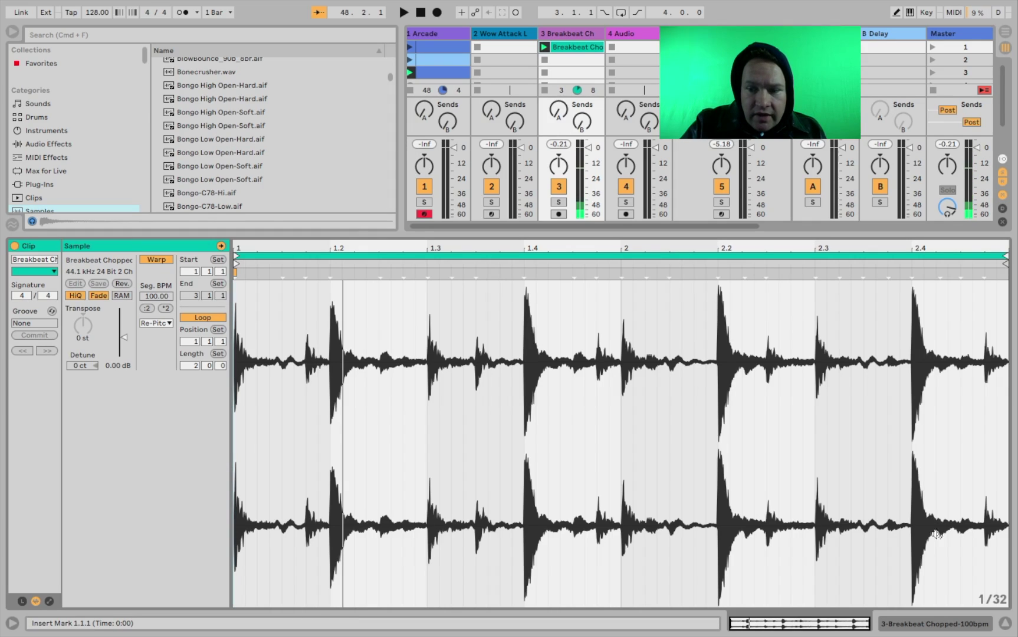
pyautogui.click(1006, 623)
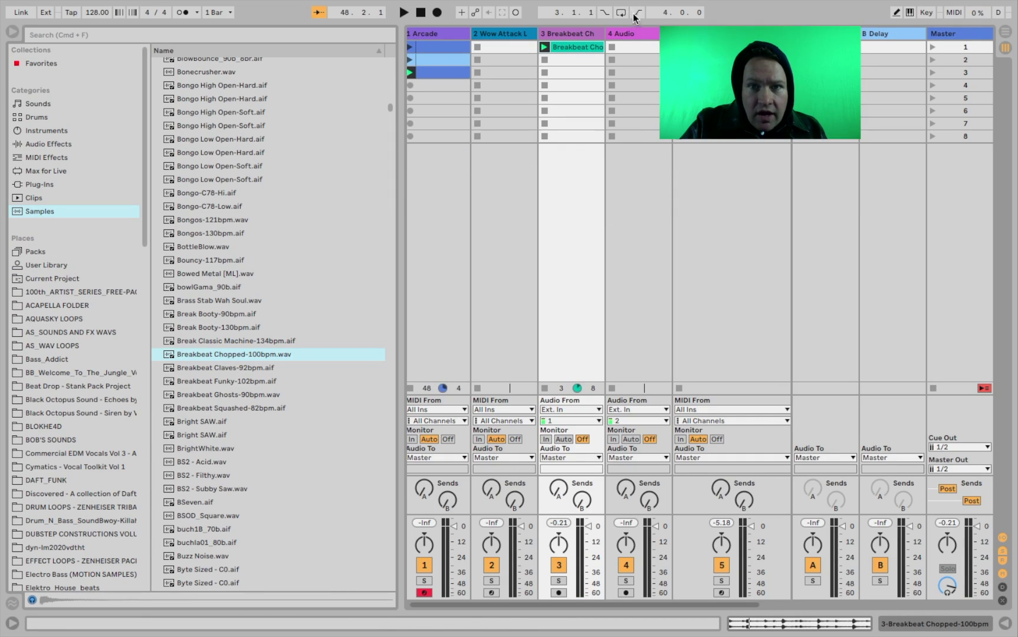
# Step: Try bowlGama_90b.aif in track 4's first slot against the breakbeat, and delete the clip and stop playback
pyautogui.doubleClick(635, 37)
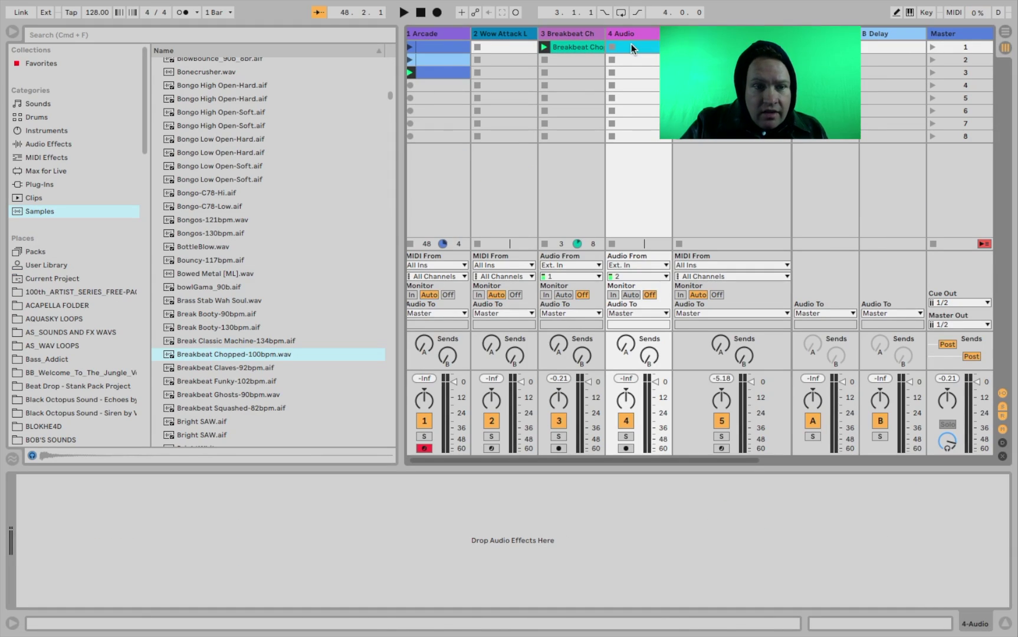
pyautogui.moveTo(184, 287); pyautogui.dragTo(618, 47)
pyautogui.click(612, 48)
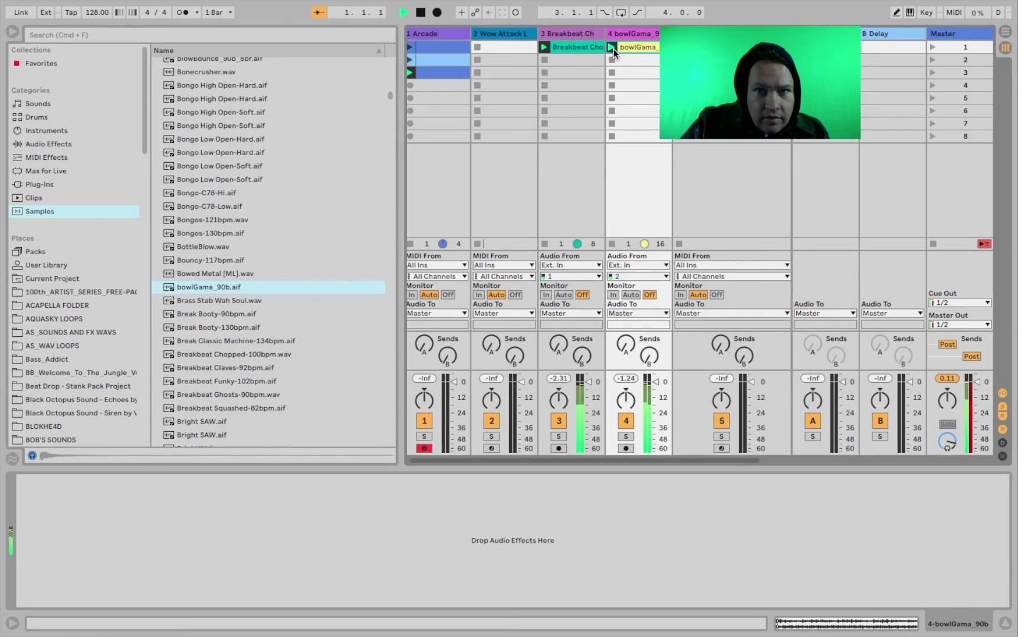
pyautogui.press('Delete')
pyautogui.press('space')
# Step: Load Bongo-C78-Low.aif into track 4's first slot, open its sample view, and launch it alongside the Breakbeat Chopped clip
pyautogui.click(175, 207)
pyautogui.moveTo(175, 208); pyautogui.dragTo(636, 46)
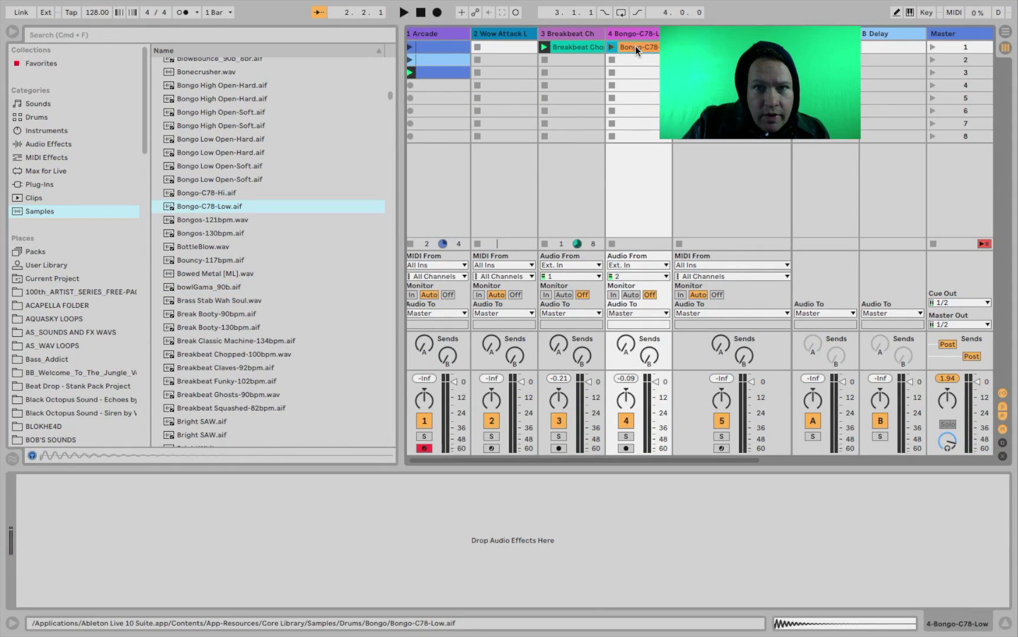
pyautogui.doubleClick(636, 46)
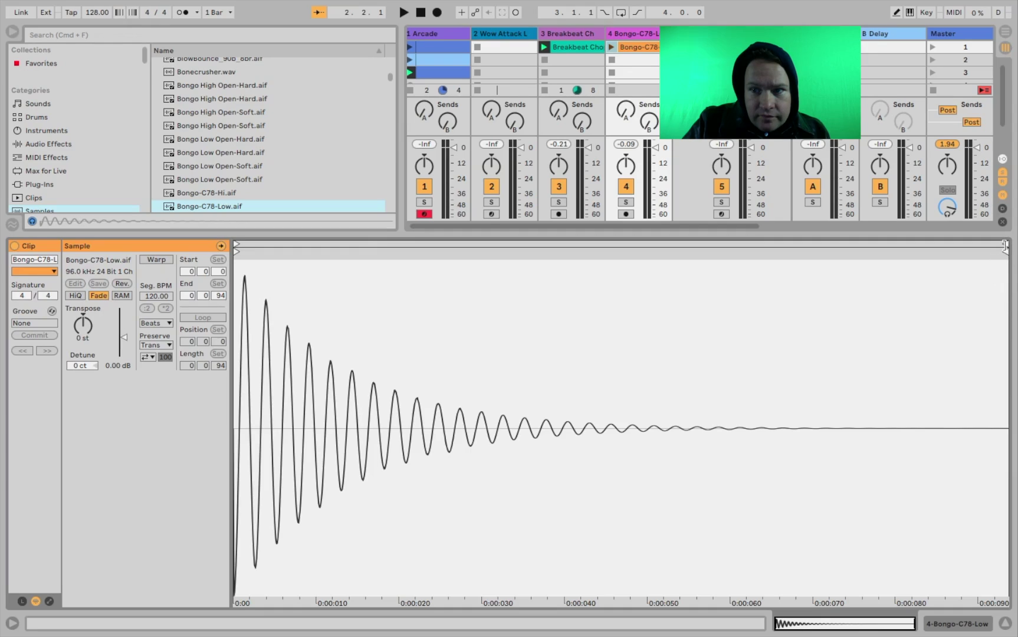
pyautogui.click(544, 47)
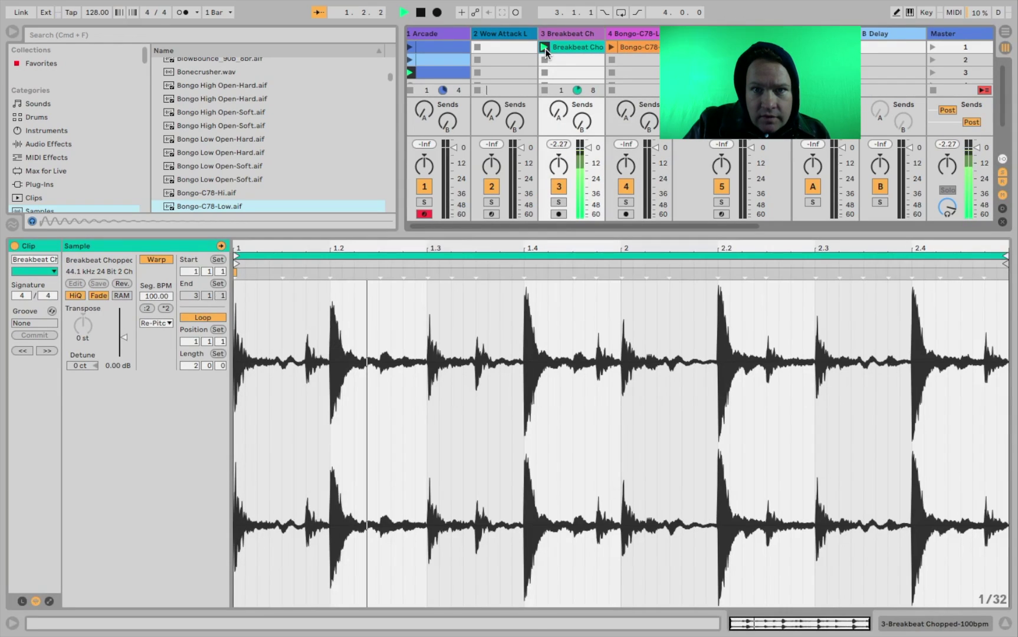
pyautogui.click(614, 47)
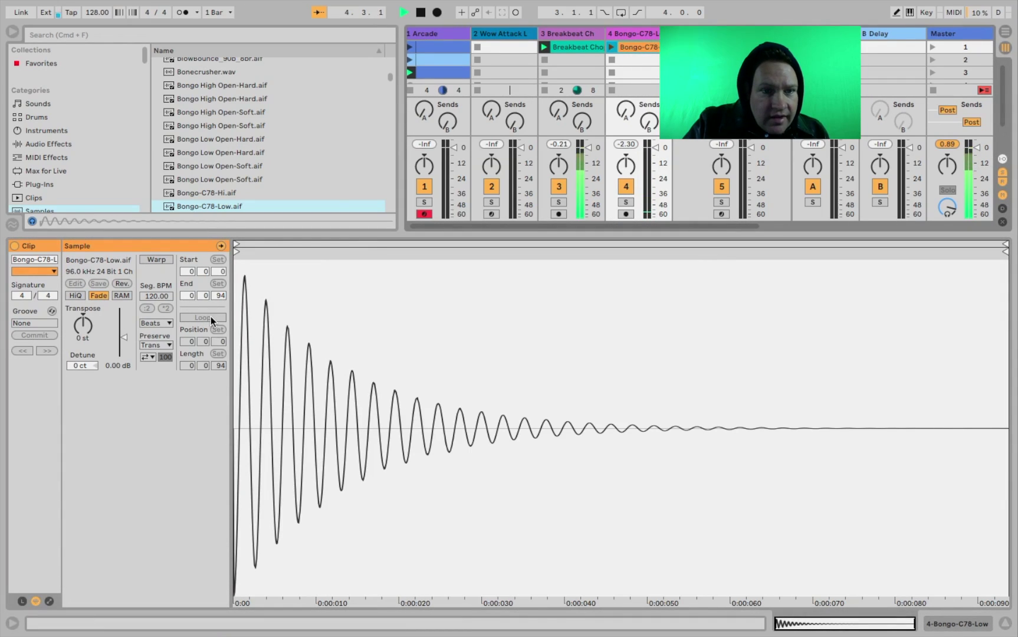
# Step: Turn on Warp and Loop for the Bongo-C78-Low clip and relaunch it
pyautogui.click(156, 259)
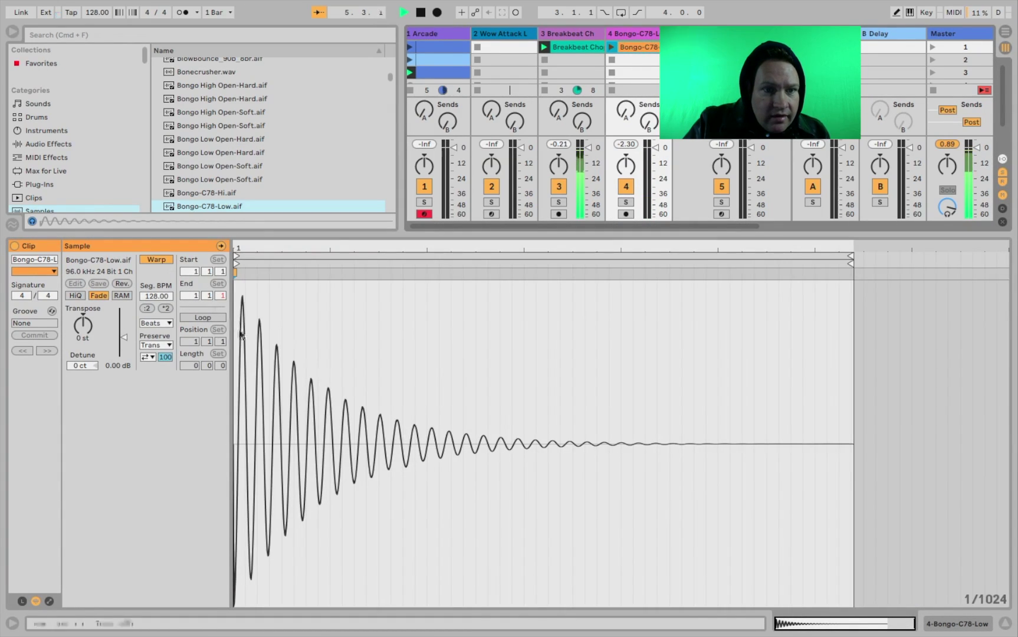
pyautogui.click(217, 319)
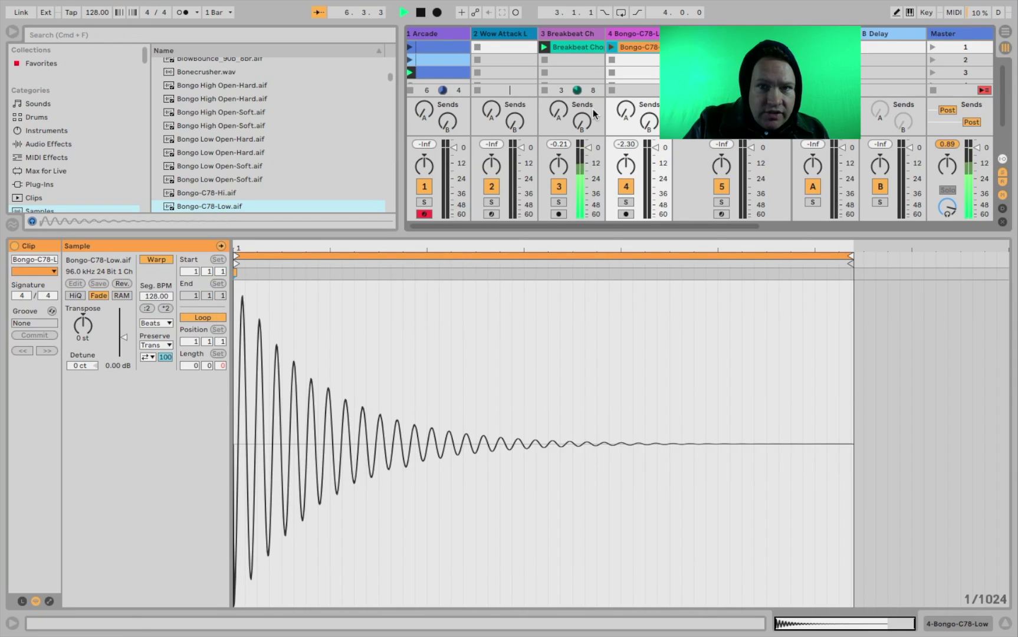
pyautogui.click(611, 46)
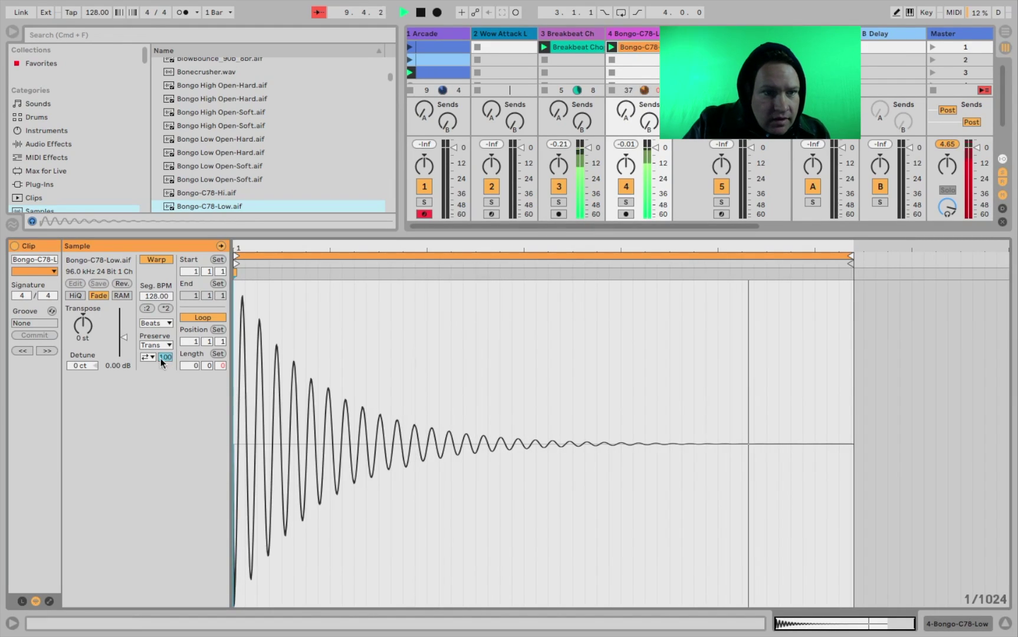
# Step: Double the bongo clip's segment BPM repeatedly up to 512
pyautogui.click(171, 310)
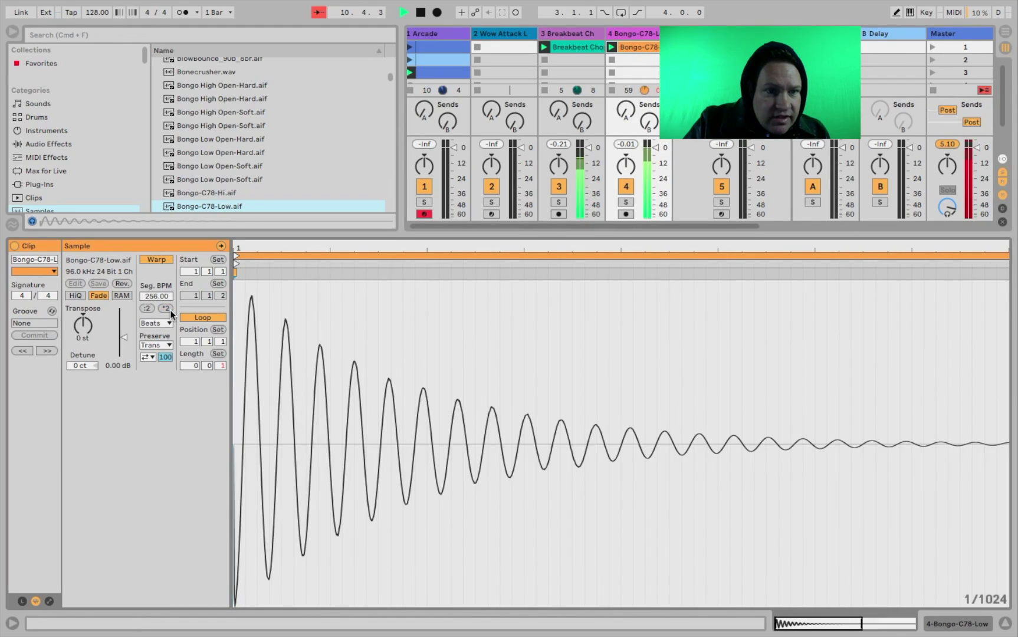
pyautogui.click(171, 310)
pyautogui.click(170, 310)
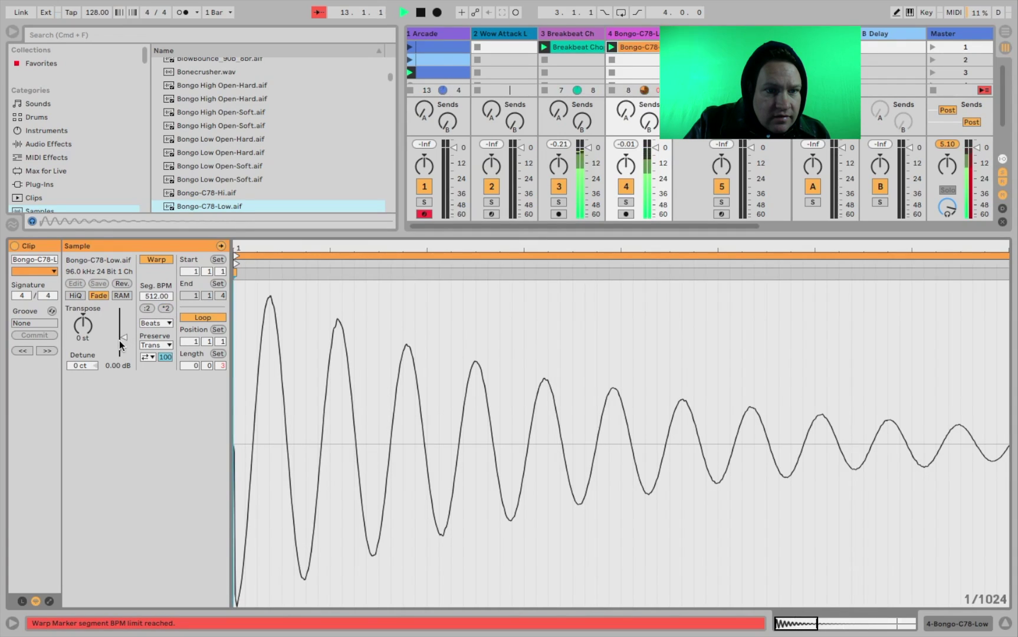
# Step: Set the bongo clip's warp mode to Texture and transpose it to -7 st
pyautogui.click(156, 323)
pyautogui.click(158, 353)
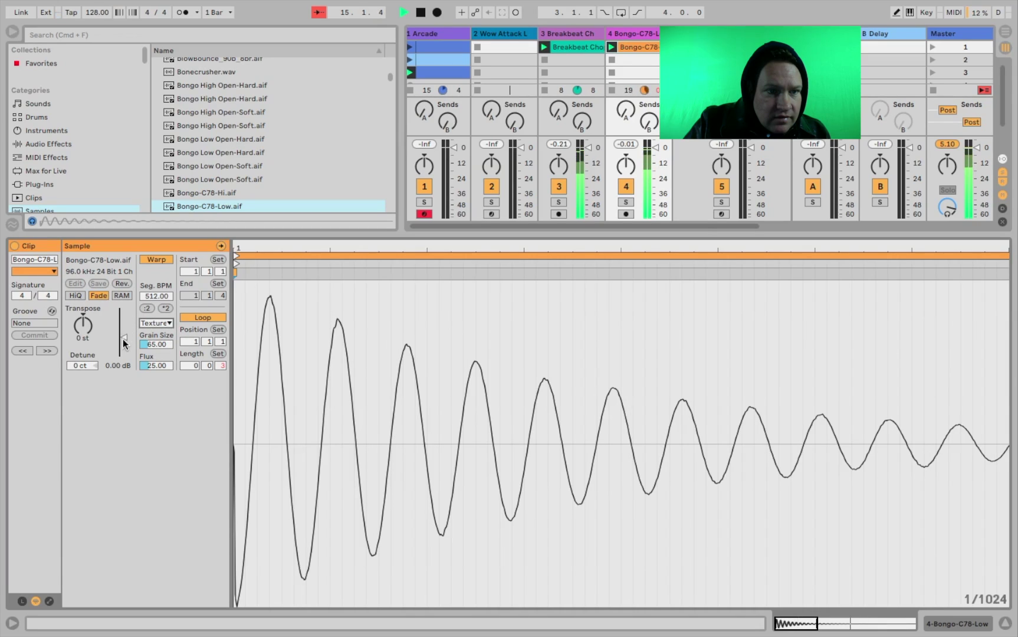
pyautogui.moveTo(83, 325)
pyautogui.mouseDown()
pyautogui.moveTo(83, 354)
pyautogui.moveTo(83, 312)
pyautogui.moveTo(84, 323)
pyautogui.mouseUp()
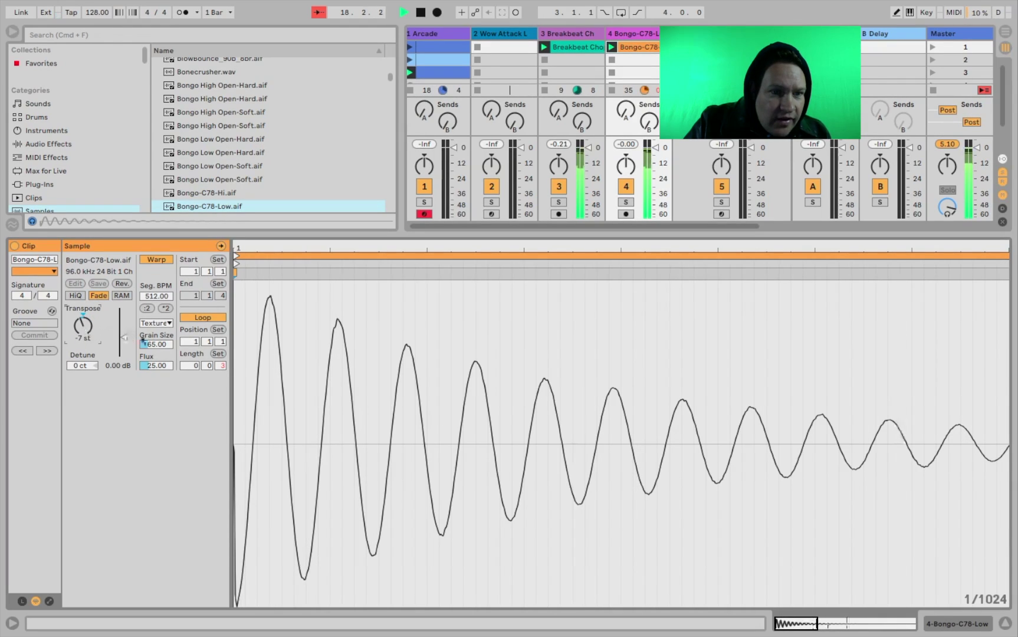
# Step: Try other warp modes on the bongo clip and set it back to Beats
pyautogui.click(149, 325)
pyautogui.click(155, 365)
pyautogui.click(157, 323)
pyautogui.click(157, 346)
pyautogui.click(158, 324)
pyautogui.click(158, 334)
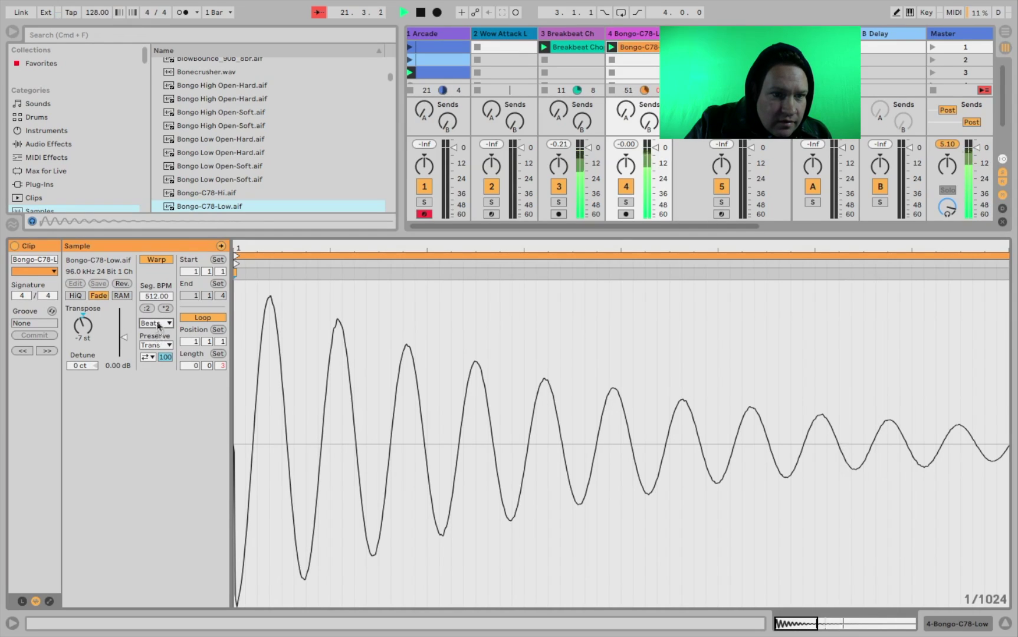
# Step: Set the bongo clip's segment BPM to 120
pyautogui.click(157, 296)
pyautogui.write('120')
pyautogui.press('Return')
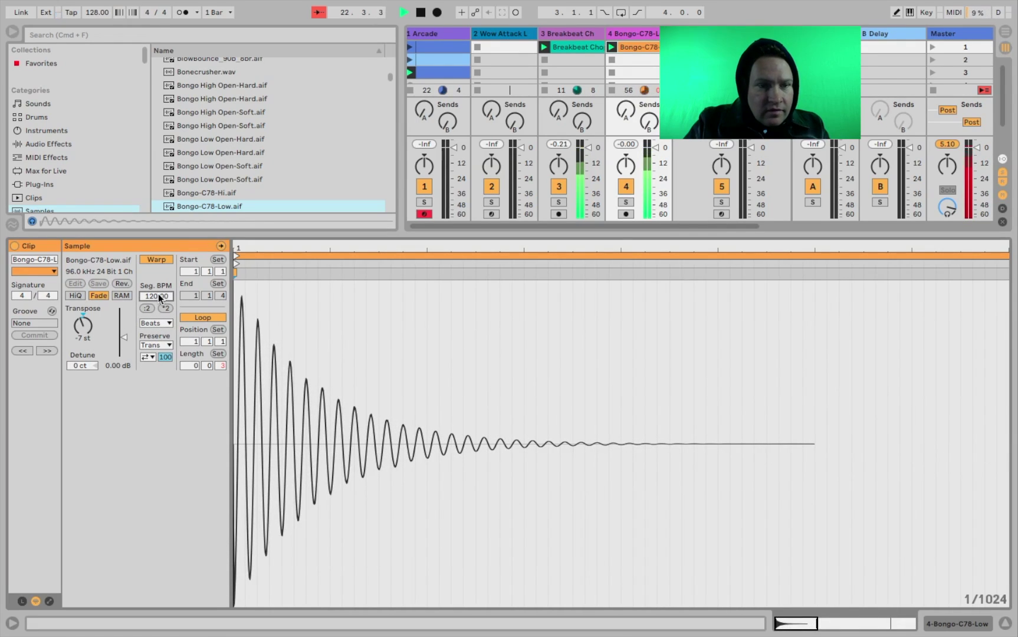
# Step: Halve the bongo clip's segment BPM repeatedly down to 7.50, and double it back up to 120
pyautogui.click(146, 309)
pyautogui.click(147, 309)
pyautogui.click(147, 308)
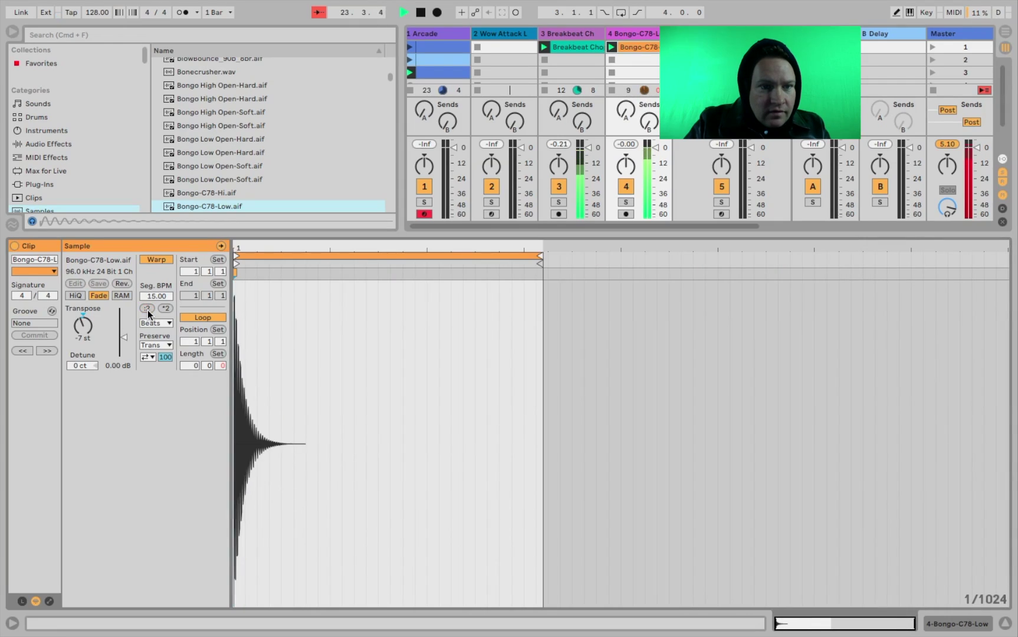
pyautogui.click(146, 308)
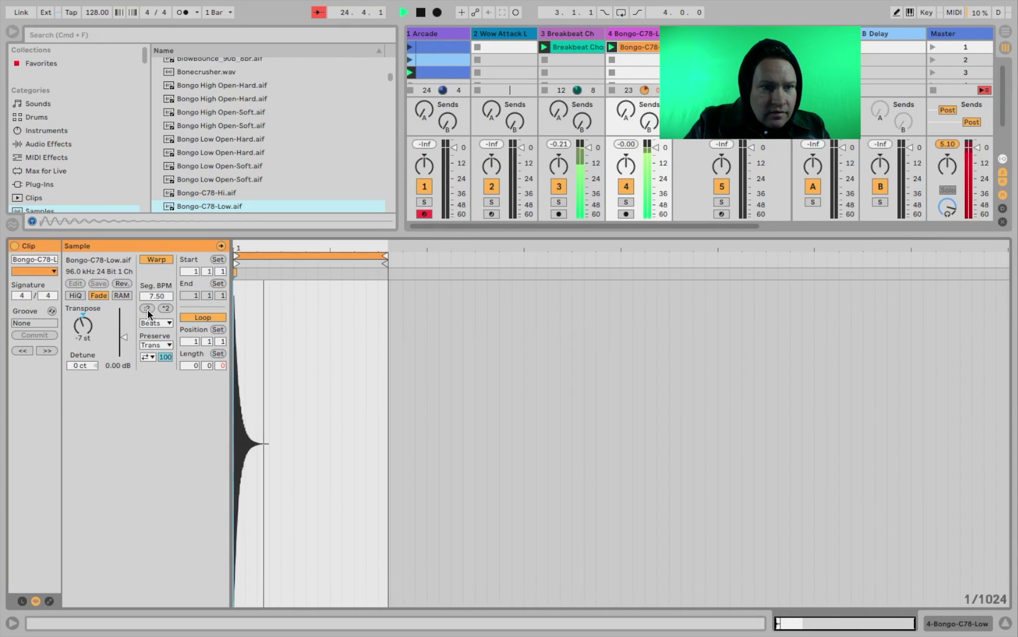
pyautogui.click(147, 309)
pyautogui.click(165, 308)
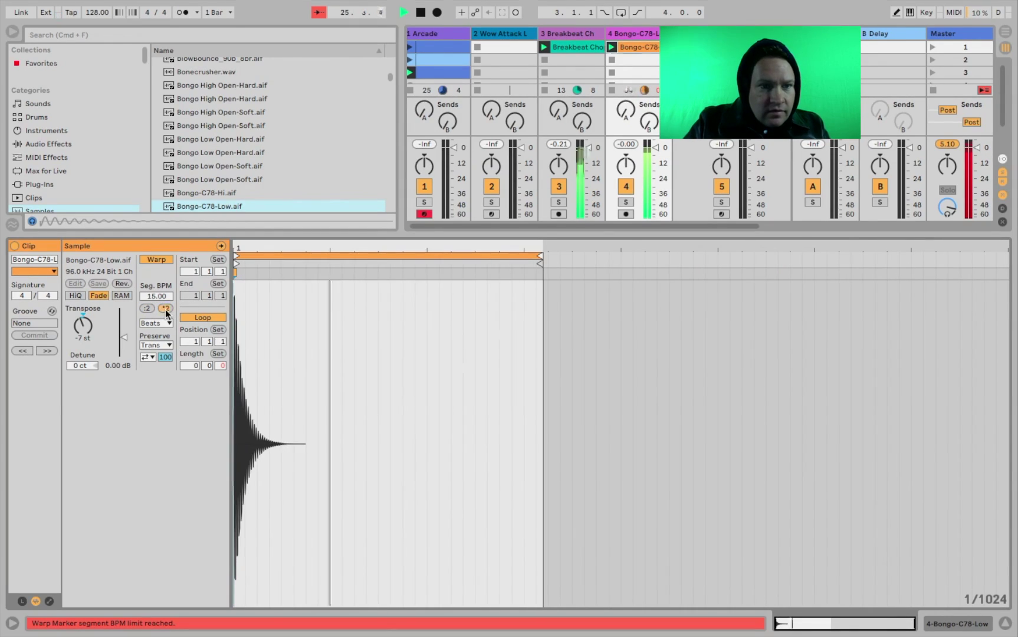
pyautogui.click(165, 308)
pyautogui.click(165, 308)
pyautogui.click(165, 308)
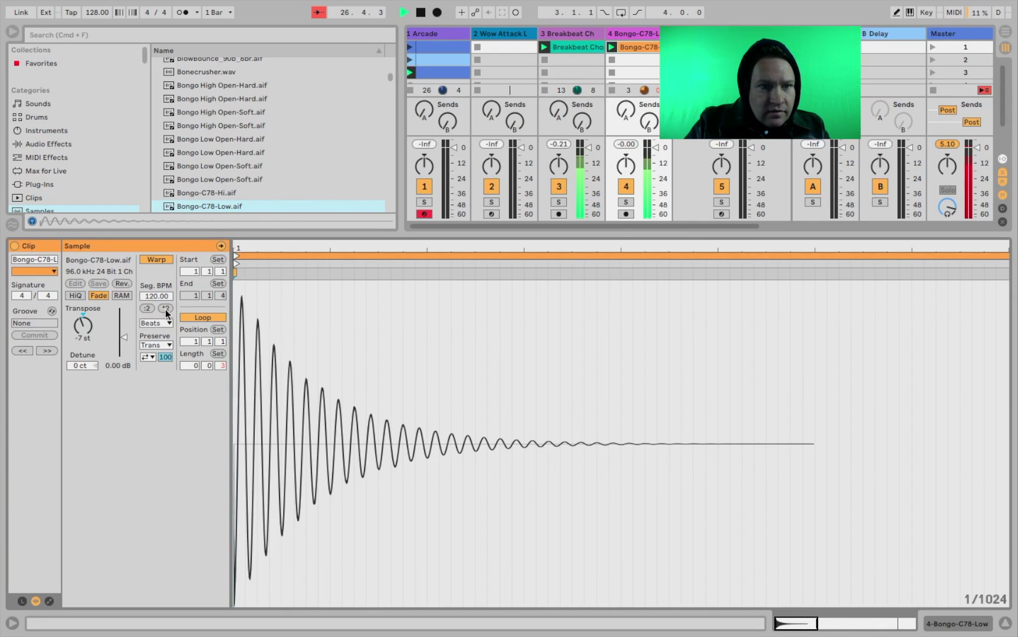
# Step: Bring the bongo clip's segment BPM down to 15 by halving and doubling it, and stop playback
pyautogui.click(146, 308)
pyautogui.click(147, 309)
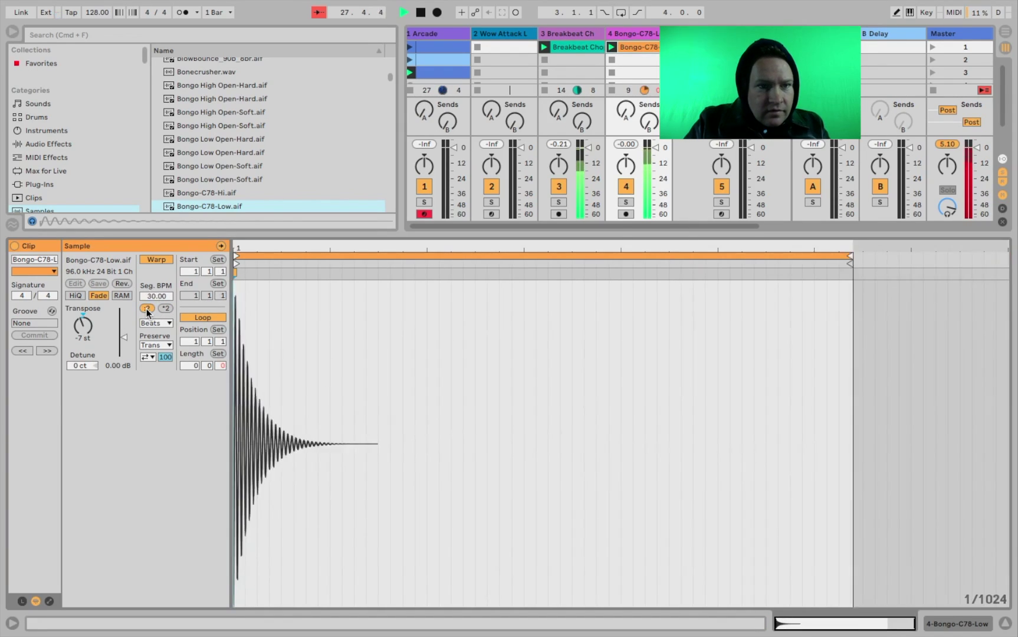
pyautogui.click(147, 308)
pyautogui.click(147, 309)
pyautogui.click(165, 308)
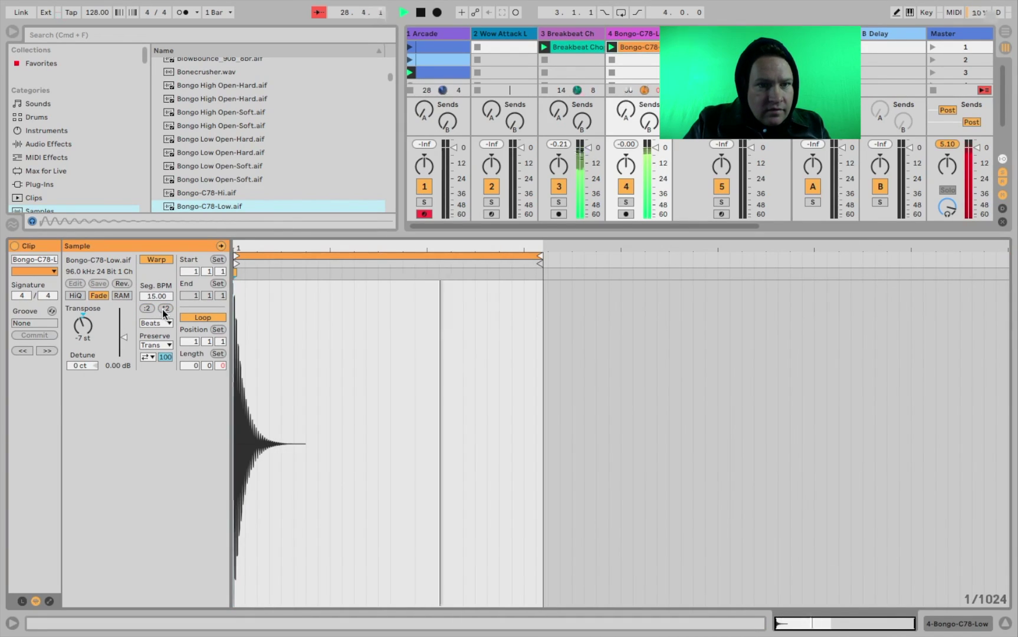
pyautogui.click(611, 59)
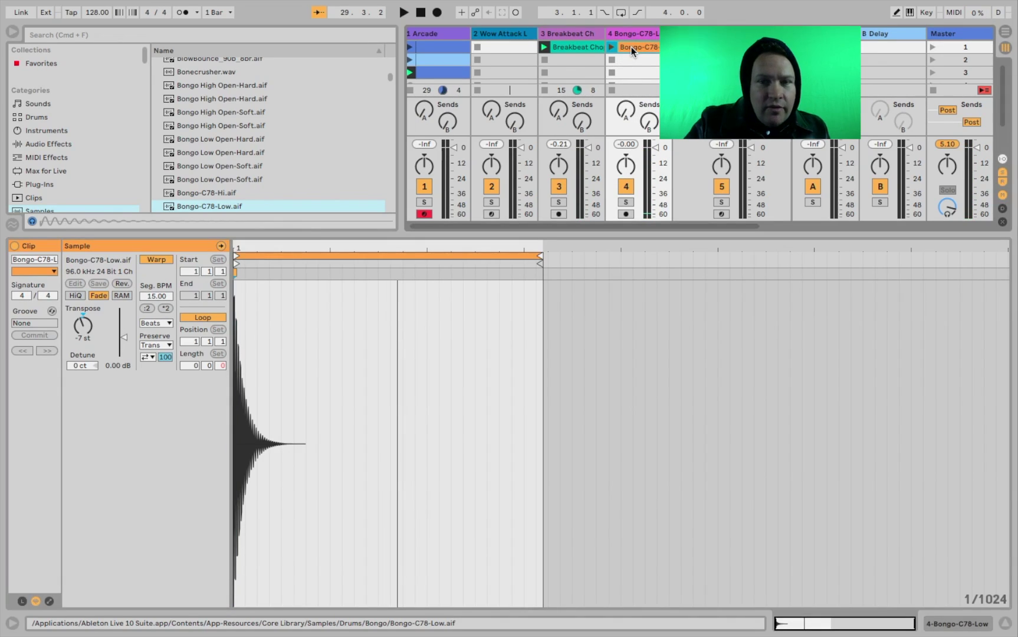
# Step: Delete the Bongo-C78-Low clip from track 4 and show that track's device chain
pyautogui.press('Delete')
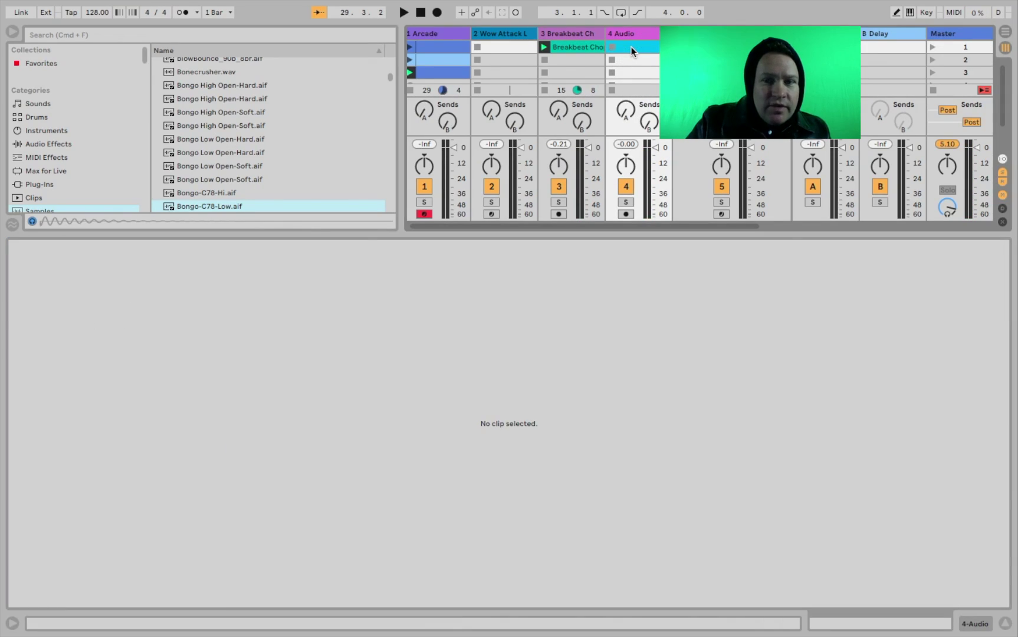
pyautogui.click(1005, 624)
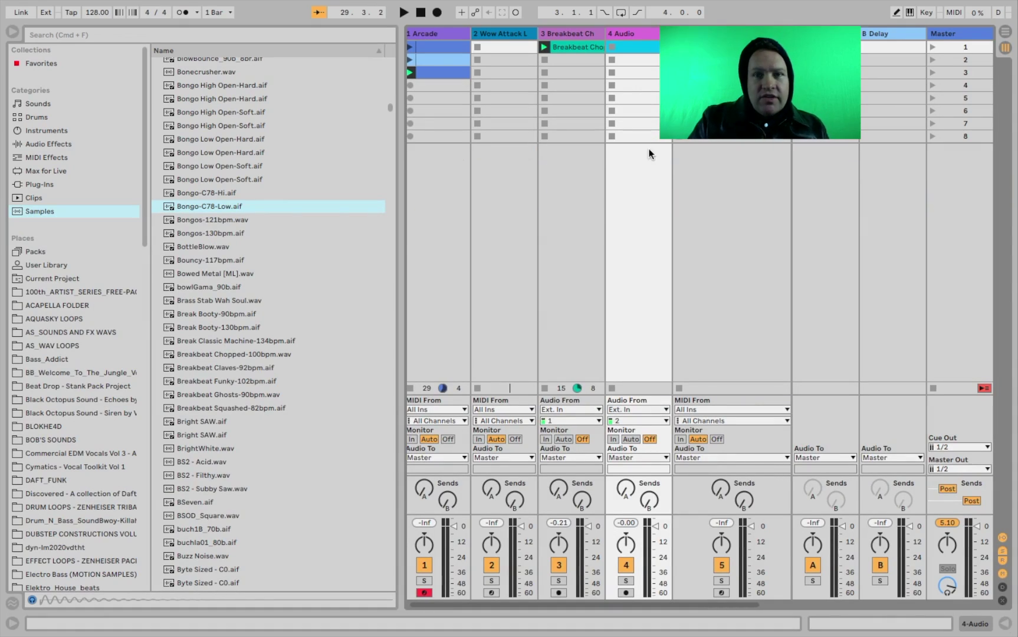
pyautogui.doubleClick(650, 33)
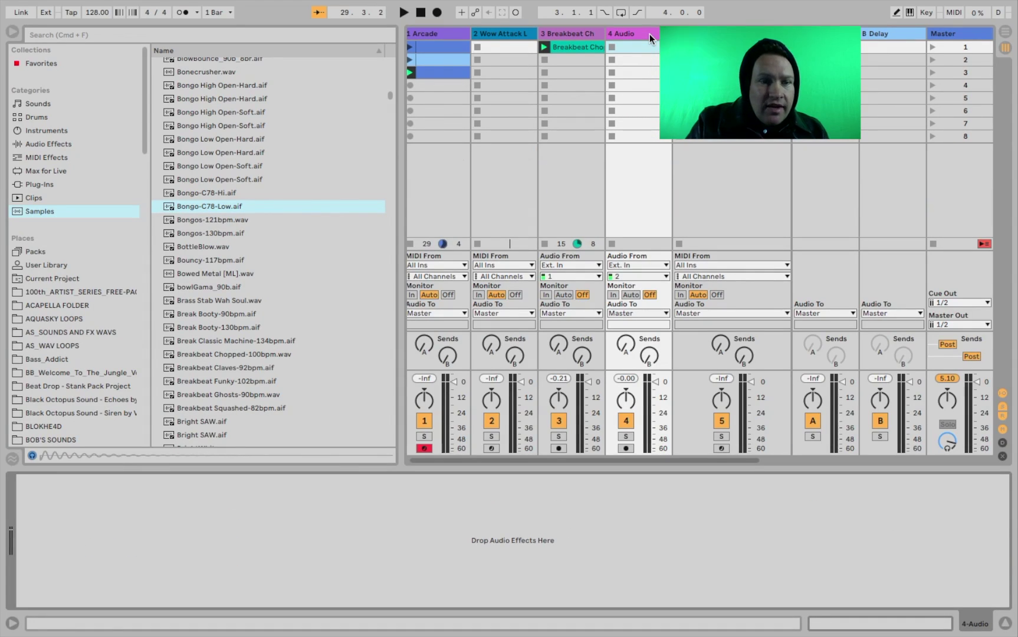
# Step: Preview the Bongos-121bpm.wav and Bongos-130bpm.aif samples in the browser
pyautogui.click(208, 221)
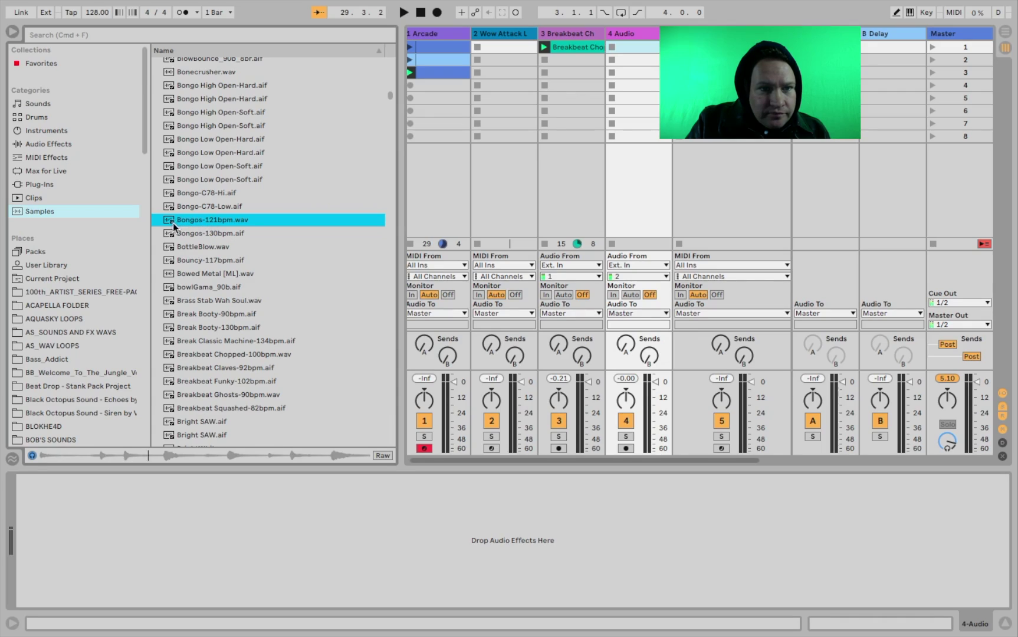
pyautogui.click(170, 235)
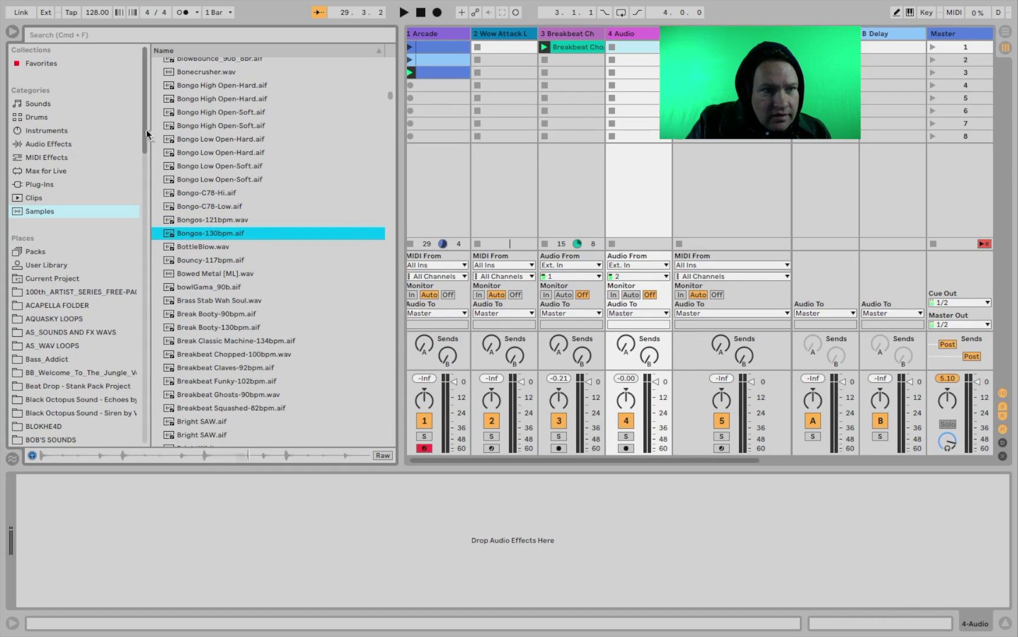
# Step: Look through the browser's Places, from Packs and User Library down to the Black Octopus Sound - Echoes sample folder
pyautogui.click(39, 254)
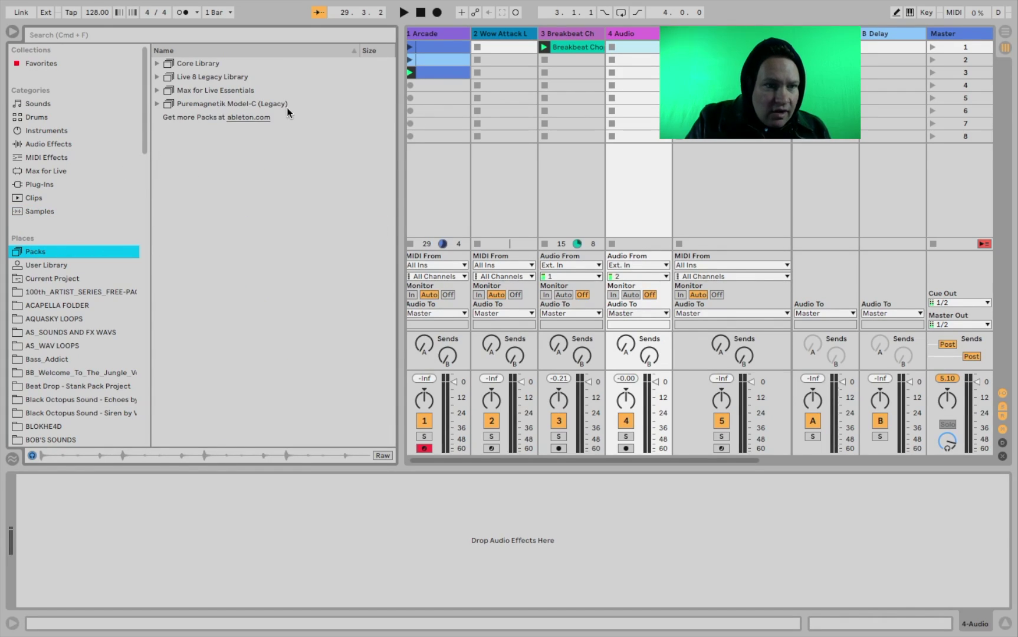
pyautogui.click(53, 266)
pyautogui.press('Down')
pyautogui.press('Down')
pyautogui.press('Down')
pyautogui.press('Down')
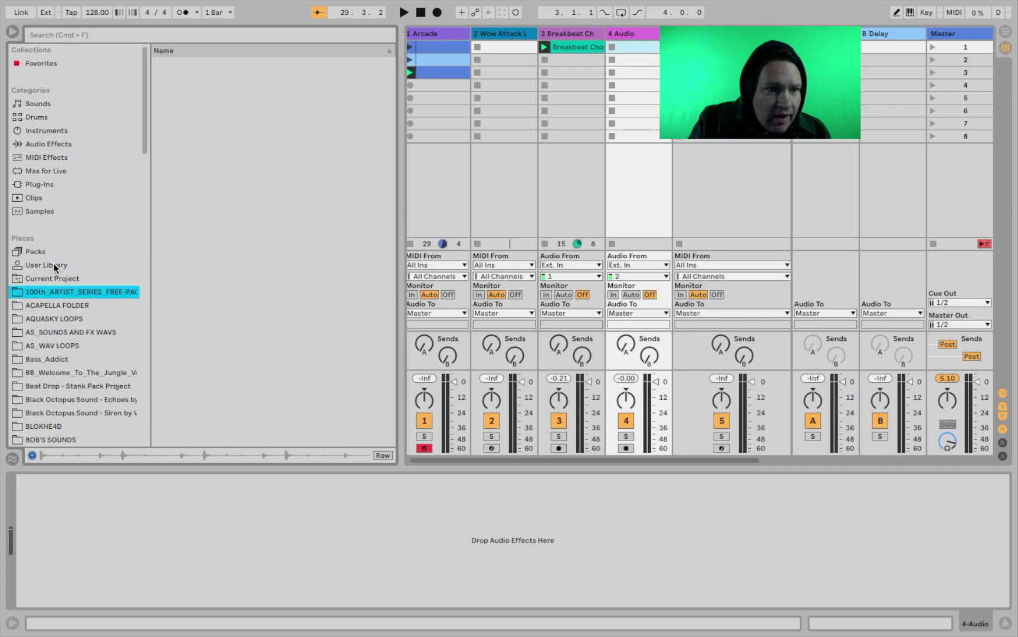
pyautogui.press('Down')
pyautogui.press('Up')
pyautogui.press('Up')
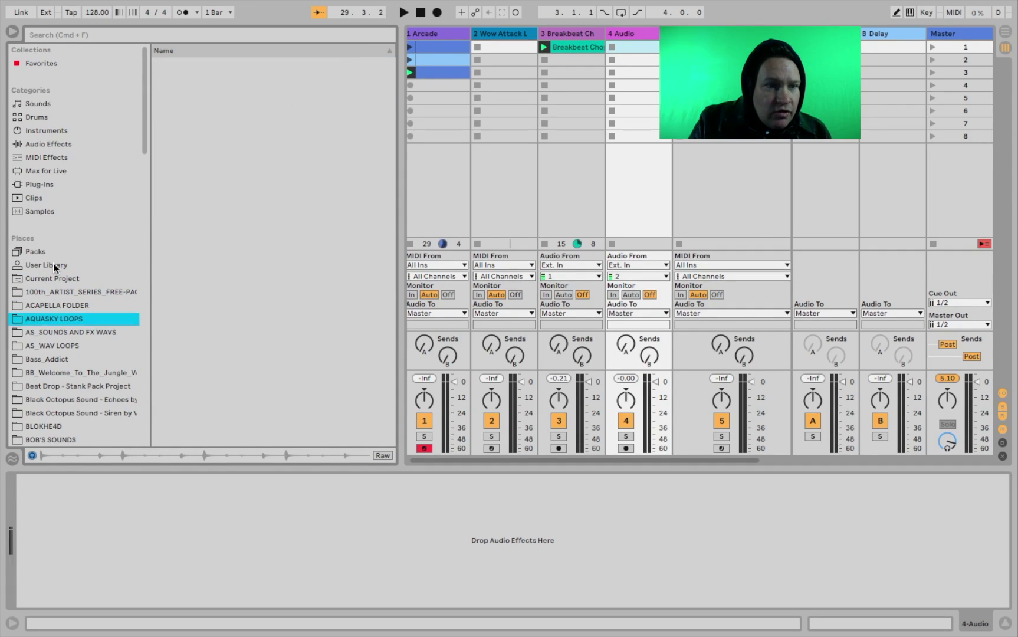
pyautogui.press('Down')
pyautogui.press('Down')
pyautogui.press('Down')
pyautogui.press('Down')
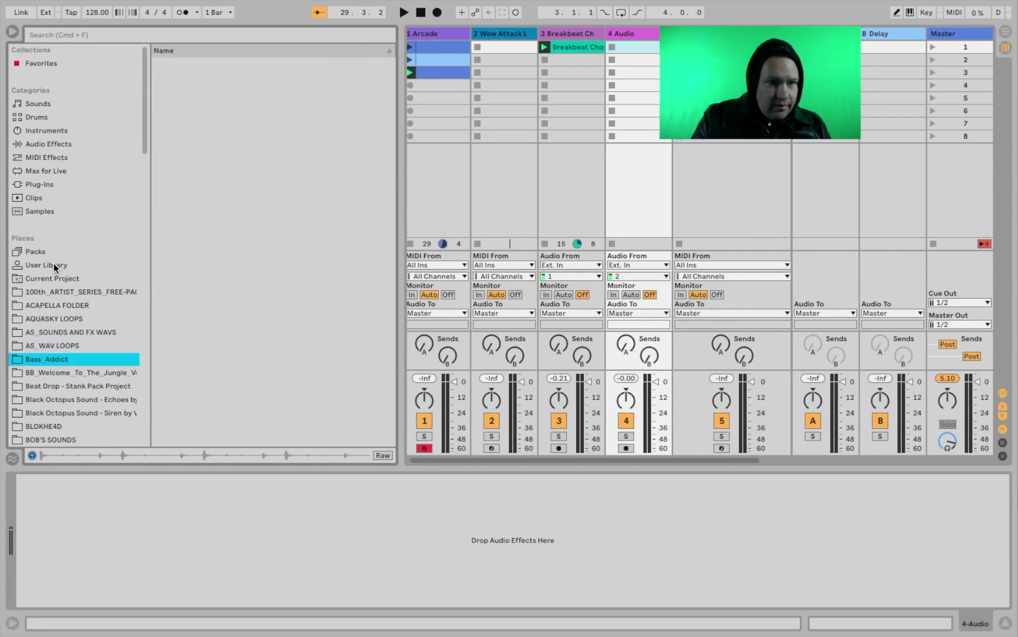
pyautogui.press('Down')
pyautogui.press('Down')
pyautogui.press('Down')
pyautogui.press('Down')
pyautogui.press('Down')
pyautogui.press('Up')
pyautogui.press('Up')
# Step: Expand the Atmospheres folder of the Echoes sample pack and preview HD_Atmosphere_A#02.wav
pyautogui.press('Right')
pyautogui.press('Right')
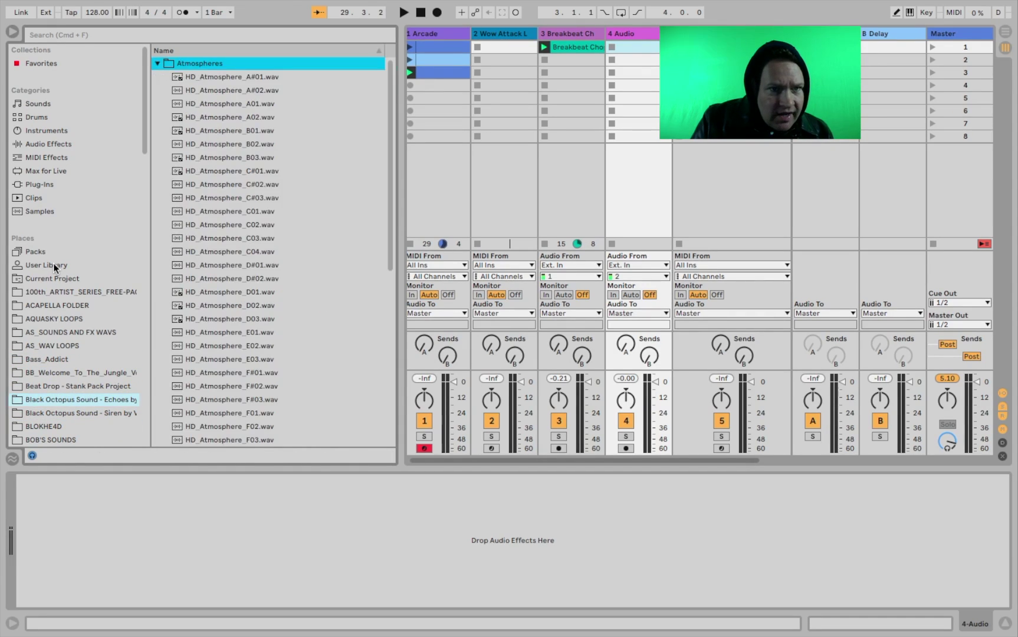
pyautogui.press('Down')
pyautogui.press('Down')
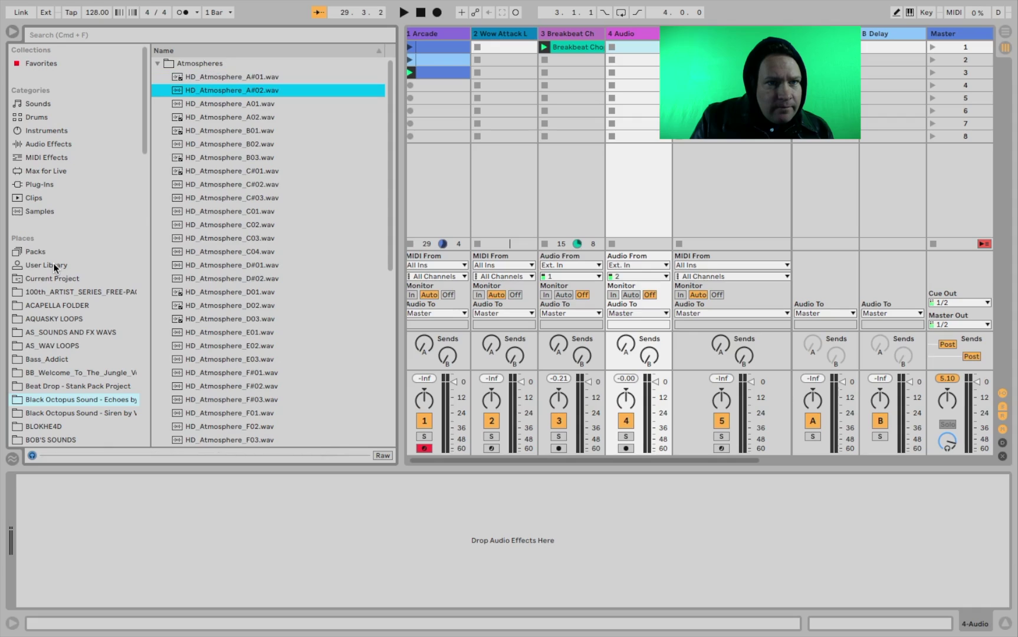
pyautogui.press('Up')
pyautogui.press('Up')
# Step: Collapse Atmospheres, preview HD_Fm_128BPM_Hypnotised_Adlib1.wav in the Hypnotised 128BPM Fm folder, and collapse that folder
pyautogui.press('Left')
pyautogui.press('Down')
pyautogui.press('Down')
pyautogui.press('Down')
pyautogui.press('Down')
pyautogui.press('Down')
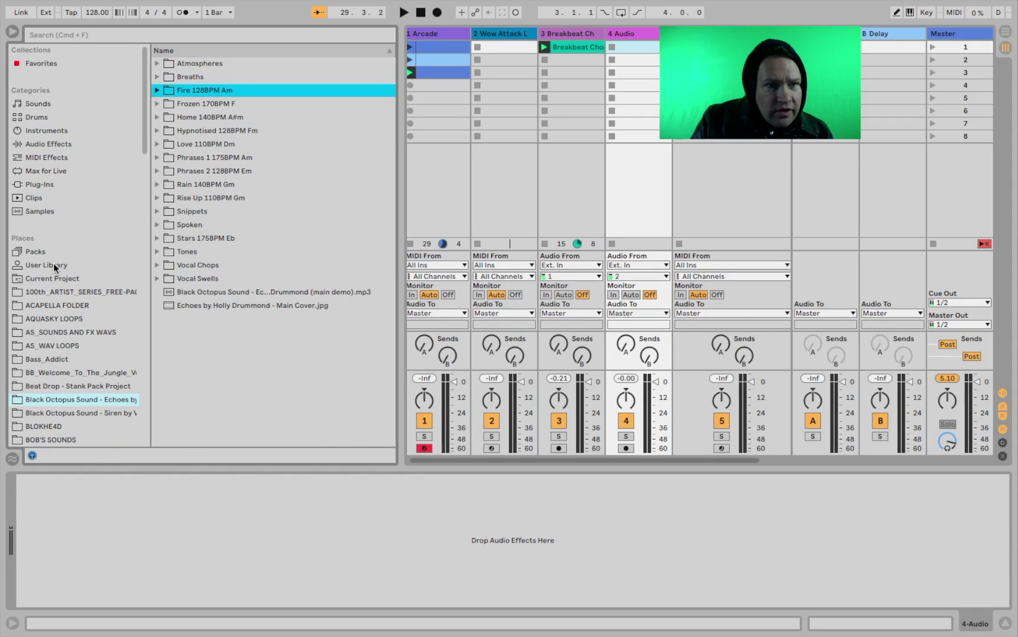
pyautogui.press('Right')
pyautogui.press('Down')
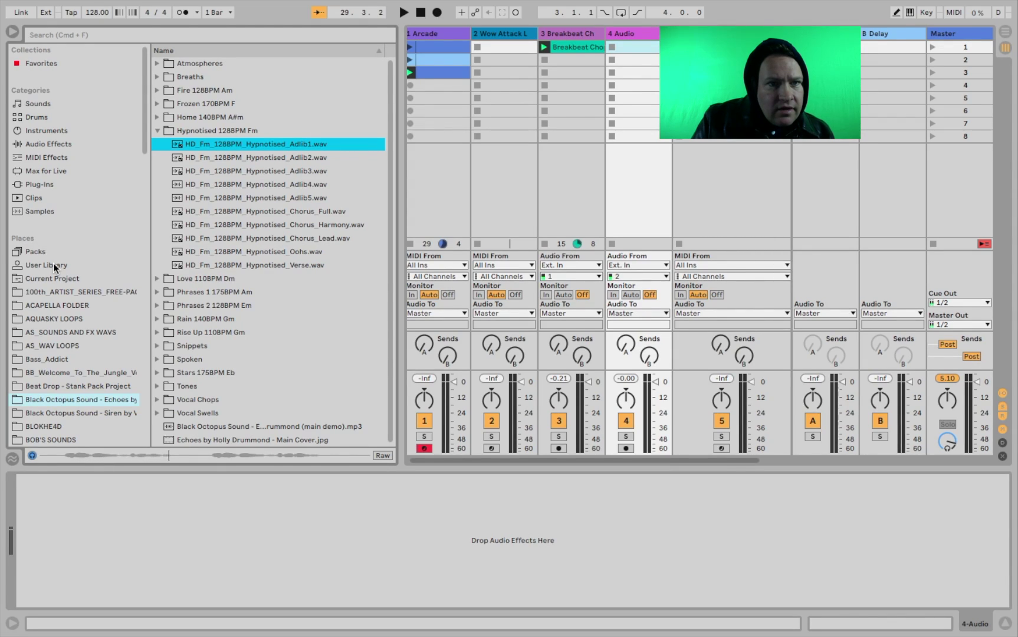
pyautogui.press('Up')
pyautogui.press('Left')
# Step: Preview AS_132_DL17_Basic+.rx2 from the AS_DRUMS1 folder in AQUASKY LOOPS, and collapse the folder
pyautogui.click(63, 318)
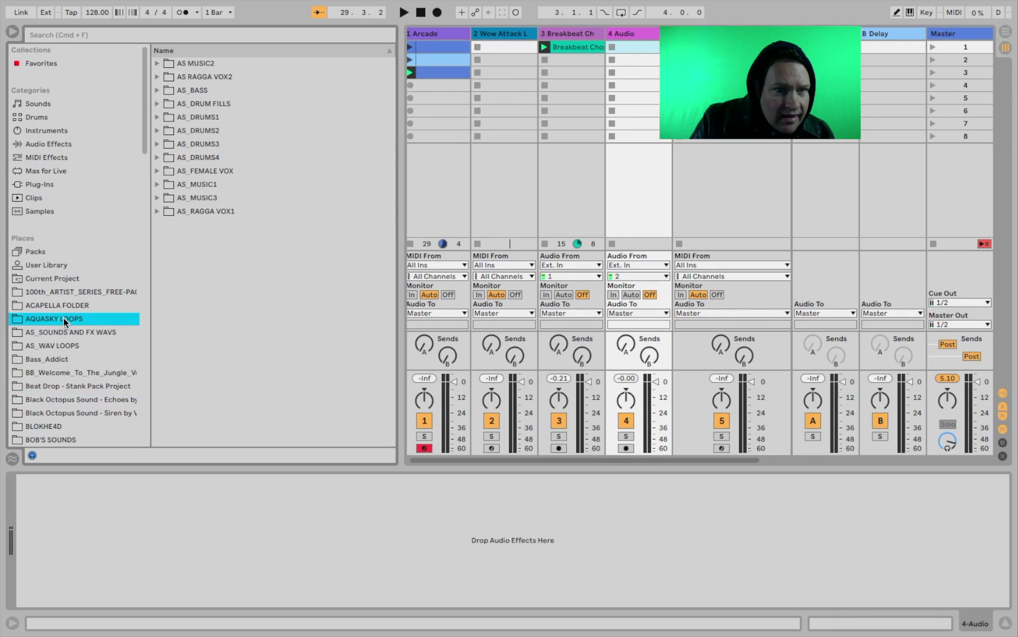
pyautogui.click(157, 117)
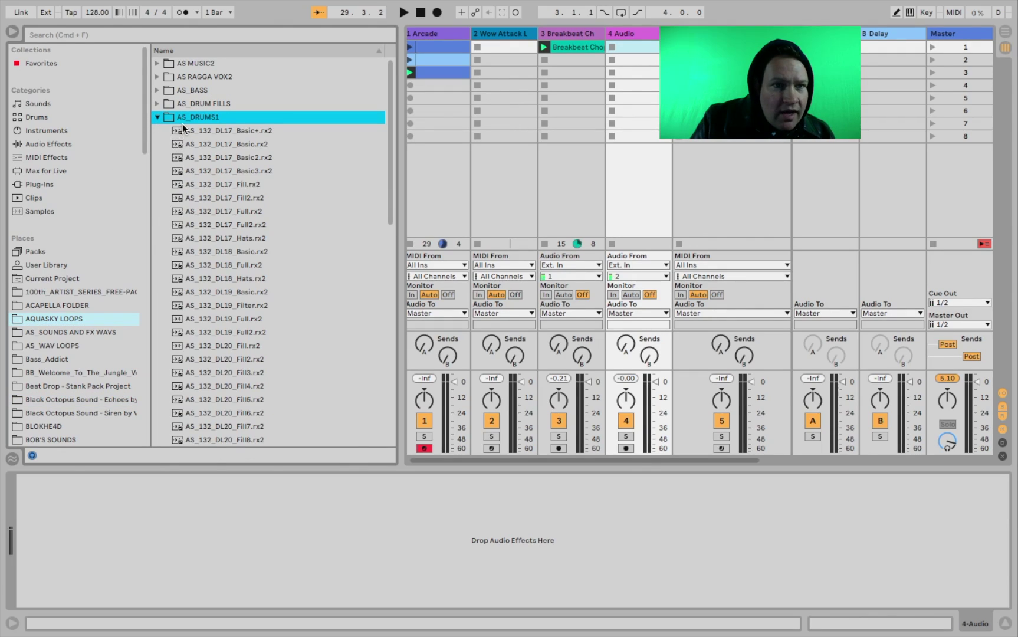
pyautogui.click(182, 125)
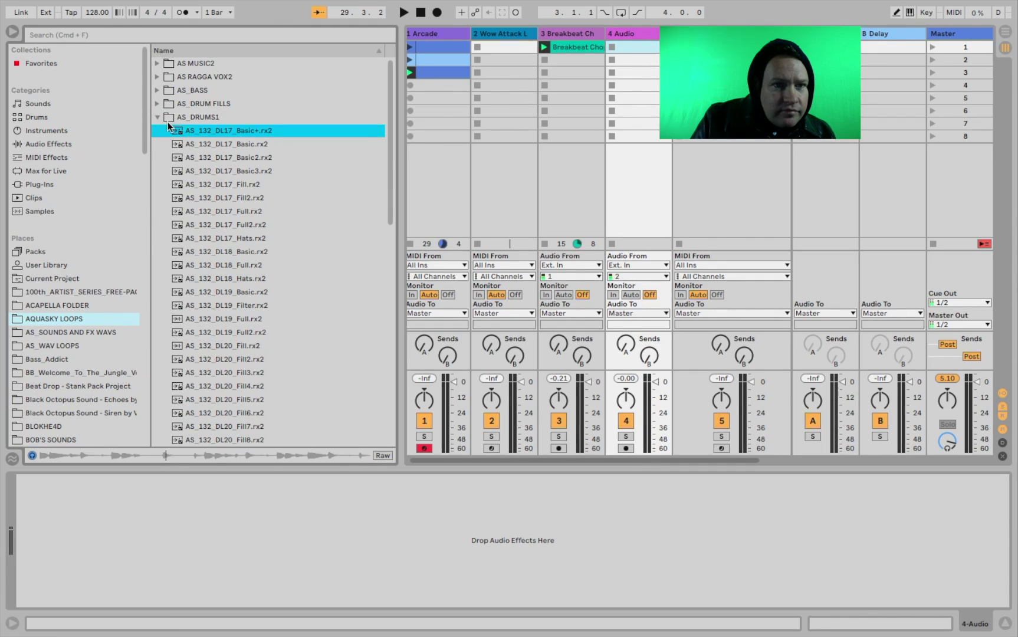
pyautogui.click(159, 119)
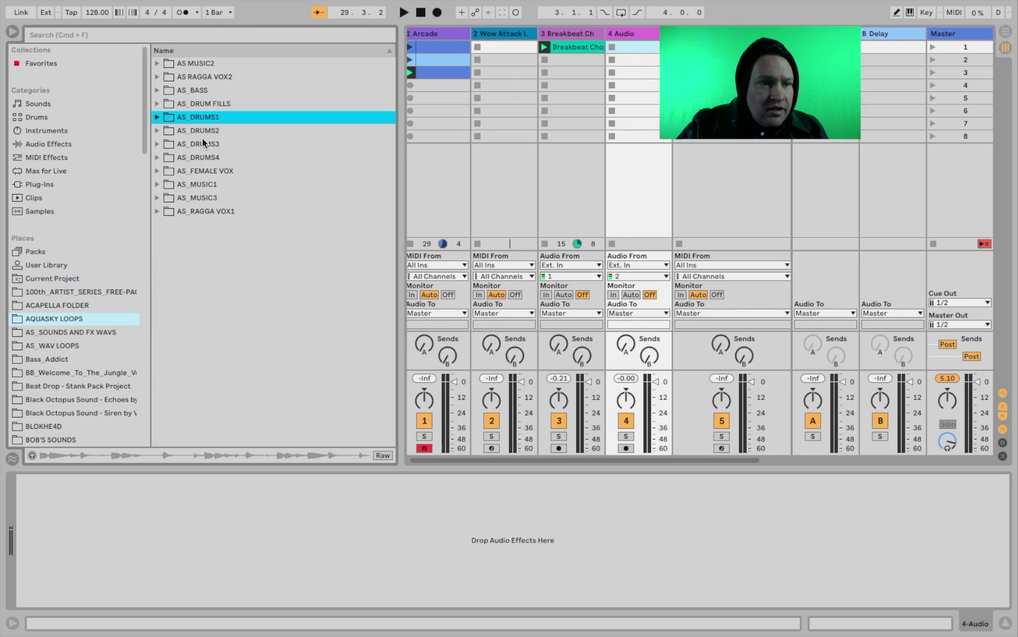
# Step: Look through the remaining sample folders in Places, from AS_WAV LOOPS down to the Add Folder entry at the end
pyautogui.click(75, 345)
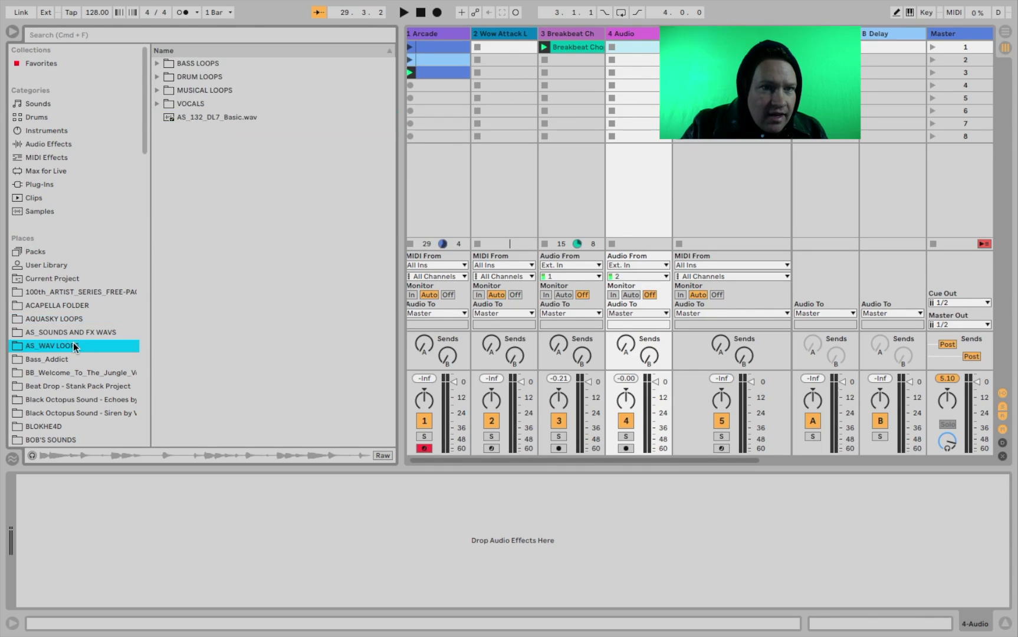
pyautogui.press('Down')
pyautogui.press('Down')
pyautogui.press('Down')
pyautogui.press('Down')
pyautogui.press('Down')
pyautogui.press('Down')
pyautogui.press('Down')
pyautogui.press('Down')
pyautogui.press('Down')
pyautogui.press('Down')
pyautogui.press('Down')
pyautogui.press('Down')
pyautogui.press('Down')
pyautogui.press('Down')
pyautogui.press('Down')
pyautogui.press('Down')
pyautogui.press('Down')
pyautogui.press('Down')
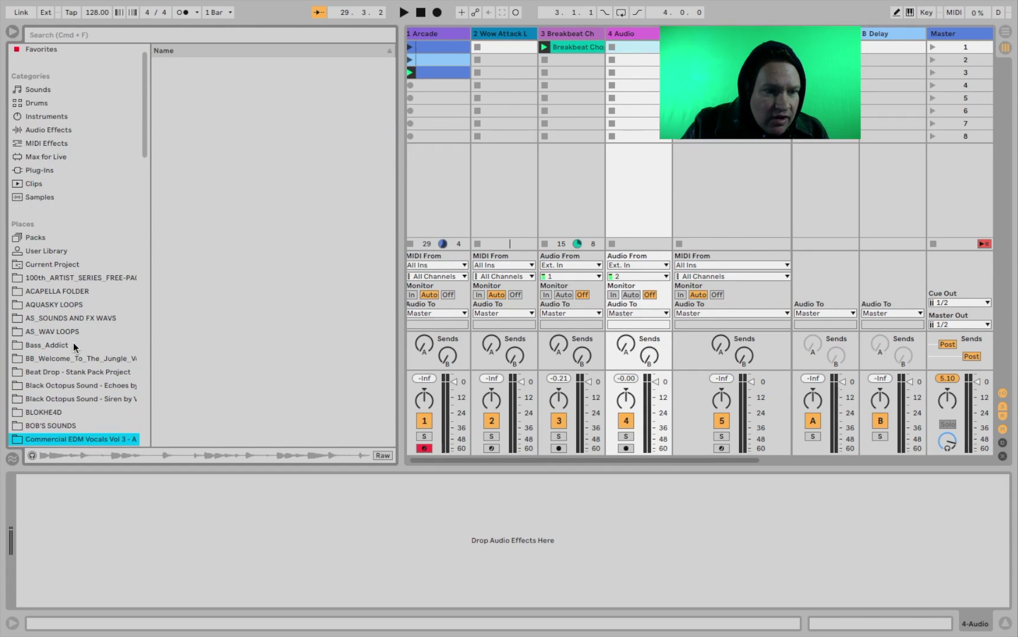
pyautogui.press('Down')
pyautogui.press('Down')
pyautogui.press('Down')
pyautogui.press('Down')
pyautogui.press('Down')
pyautogui.press('Down')
pyautogui.press('Down')
pyautogui.press('Down')
pyautogui.press('Down')
pyautogui.press('Down')
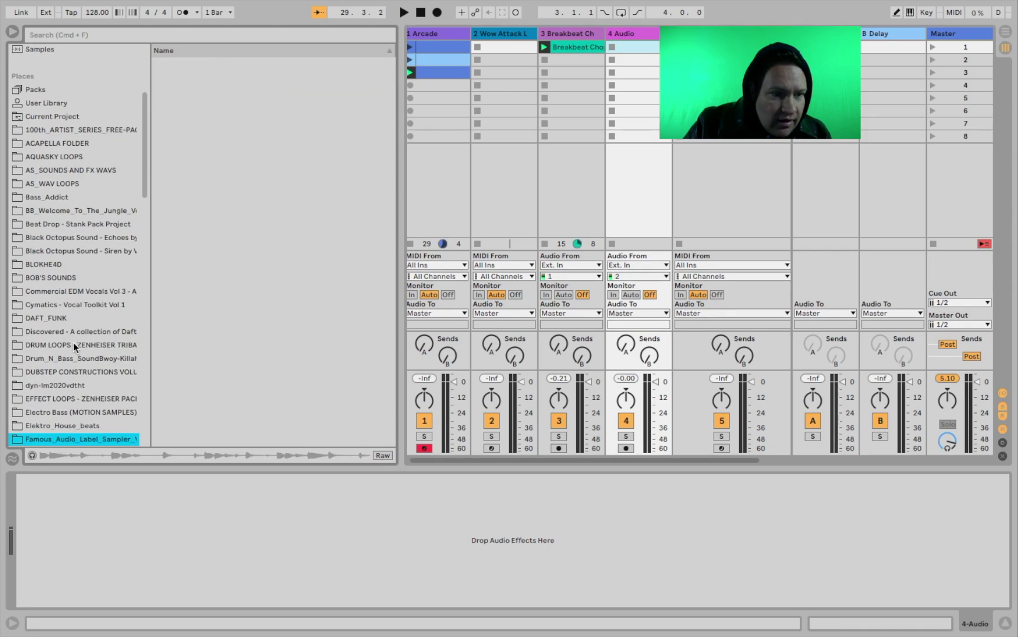
pyautogui.press('Down')
pyautogui.press('Down')
pyautogui.press('Down')
pyautogui.press('Down')
pyautogui.press('Down')
pyautogui.press('Down')
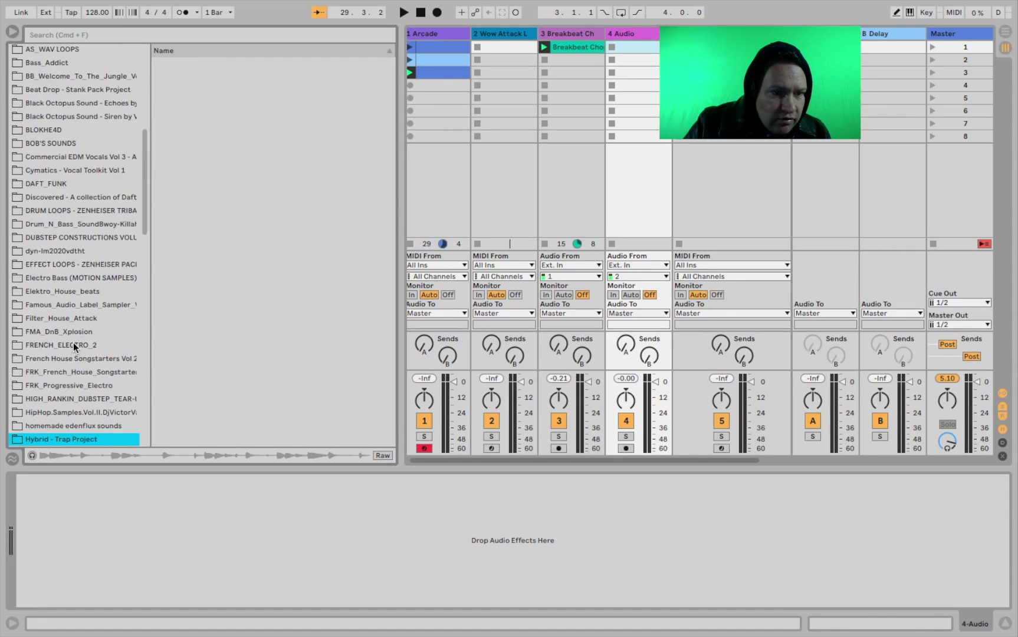
pyautogui.press('Up')
pyautogui.press('Up')
pyautogui.press('Up')
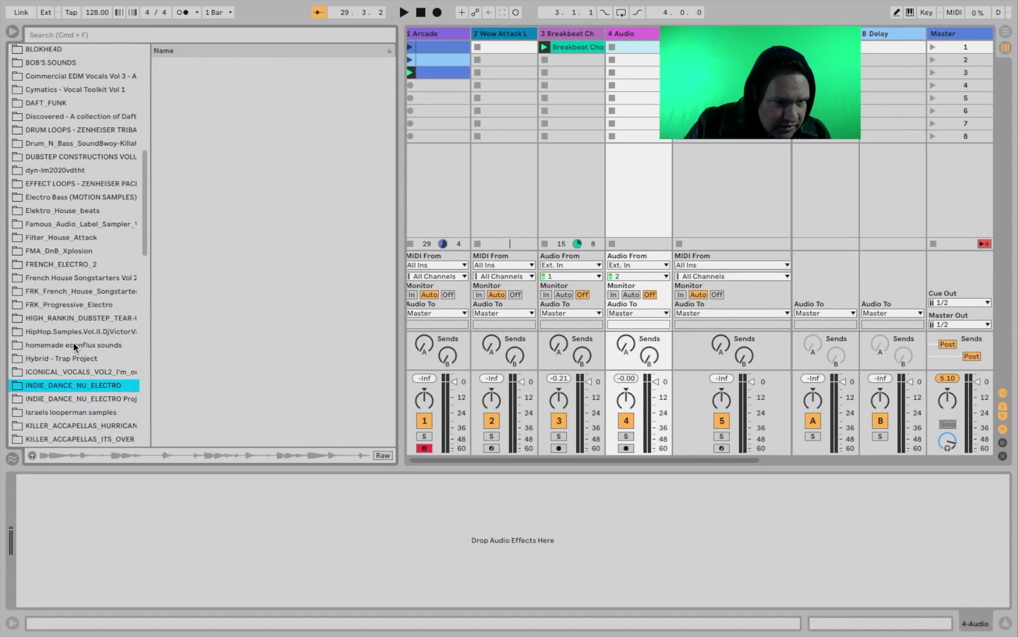
pyautogui.press('Up')
pyautogui.press('Up')
pyautogui.press('Up')
pyautogui.press('Up')
pyautogui.press('Up')
pyautogui.press('Down')
pyautogui.press('Down')
pyautogui.press('Down')
pyautogui.press('Down')
pyautogui.press('Down')
pyautogui.press('Down')
pyautogui.press('Down')
pyautogui.press('Down')
pyautogui.press('Down')
pyautogui.press('Down')
pyautogui.press('Down')
pyautogui.press('Down')
pyautogui.press('Down')
pyautogui.press('Down')
pyautogui.press('Down')
pyautogui.press('Down')
pyautogui.press('Down')
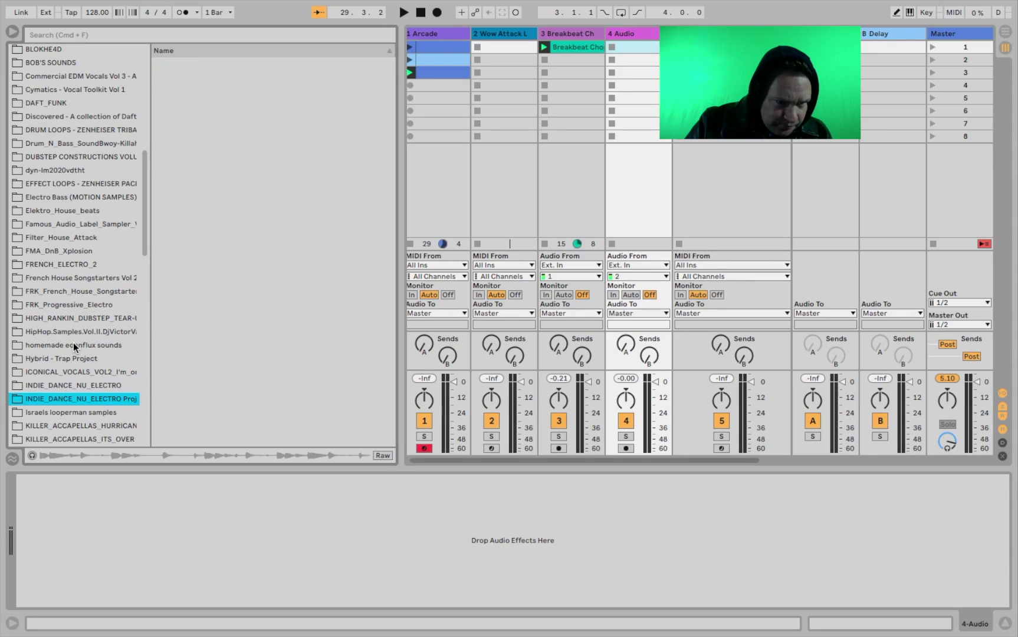
pyautogui.press('Down')
pyautogui.press('Down')
pyautogui.press('Down')
pyautogui.press('Down')
pyautogui.press('Down')
pyautogui.press('Down')
pyautogui.press('Down')
pyautogui.press('Down')
pyautogui.press('Down')
pyautogui.press('Down')
pyautogui.press('Down')
pyautogui.press('Down')
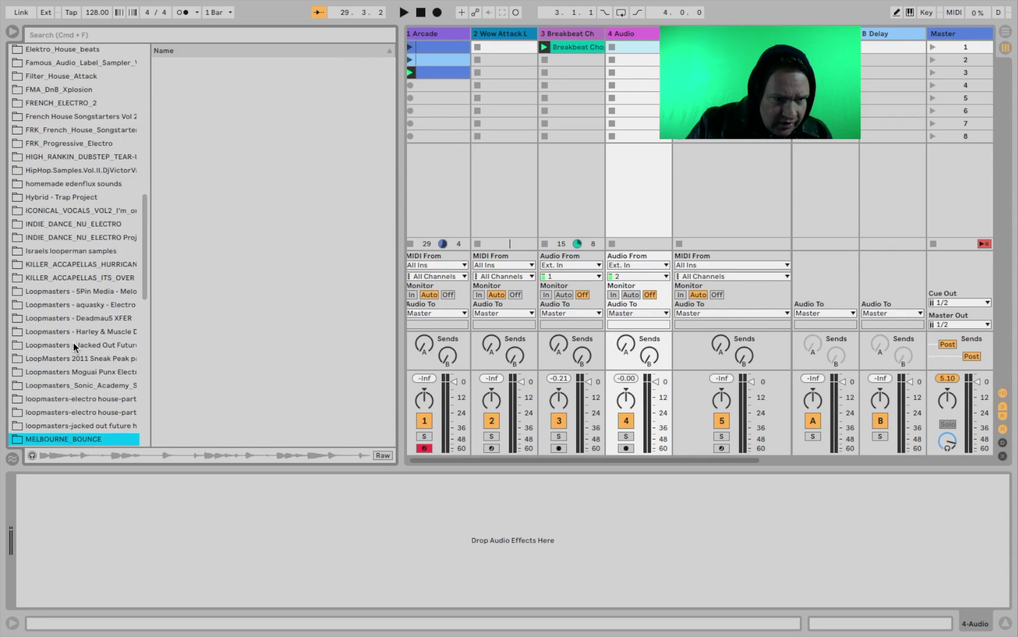
pyautogui.press('Down')
pyautogui.press('Down')
pyautogui.press('Down')
pyautogui.press('Down')
pyautogui.press('Down')
pyautogui.press('Down')
pyautogui.press('Down')
pyautogui.press('Down')
pyautogui.press('Down')
pyautogui.press('Down')
pyautogui.press('Down')
pyautogui.press('Down')
pyautogui.press('Down')
pyautogui.press('Down')
pyautogui.press('Down')
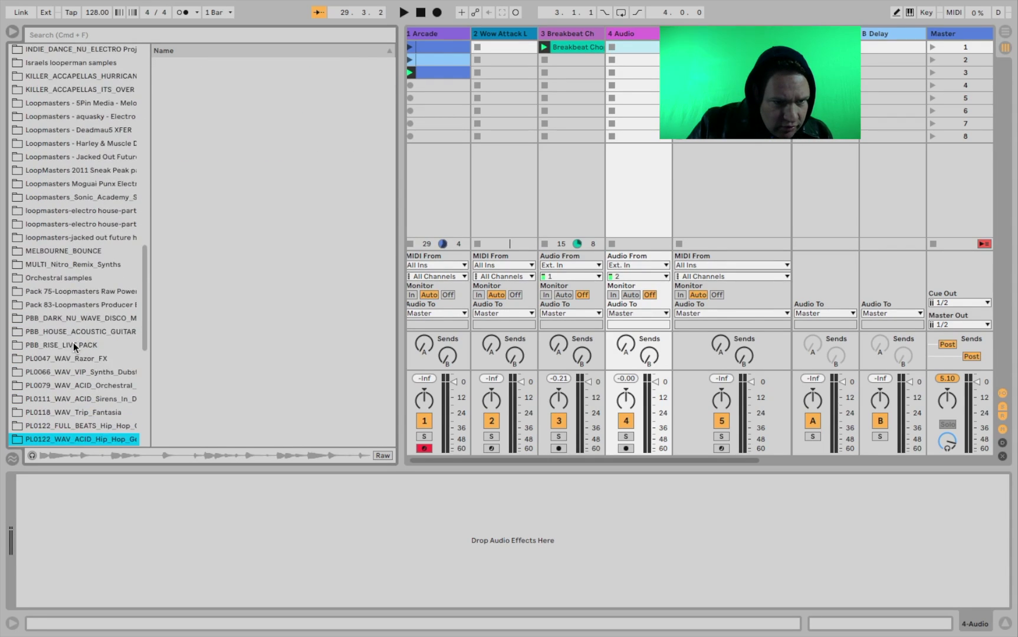
pyautogui.press('Down')
pyautogui.press('Down')
pyautogui.press('Down')
pyautogui.press('Down')
pyautogui.press('Down')
pyautogui.press('Down')
pyautogui.press('Down')
pyautogui.press('Down')
pyautogui.press('Down')
pyautogui.press('Down')
pyautogui.press('Down')
pyautogui.press('Down')
pyautogui.press('Down')
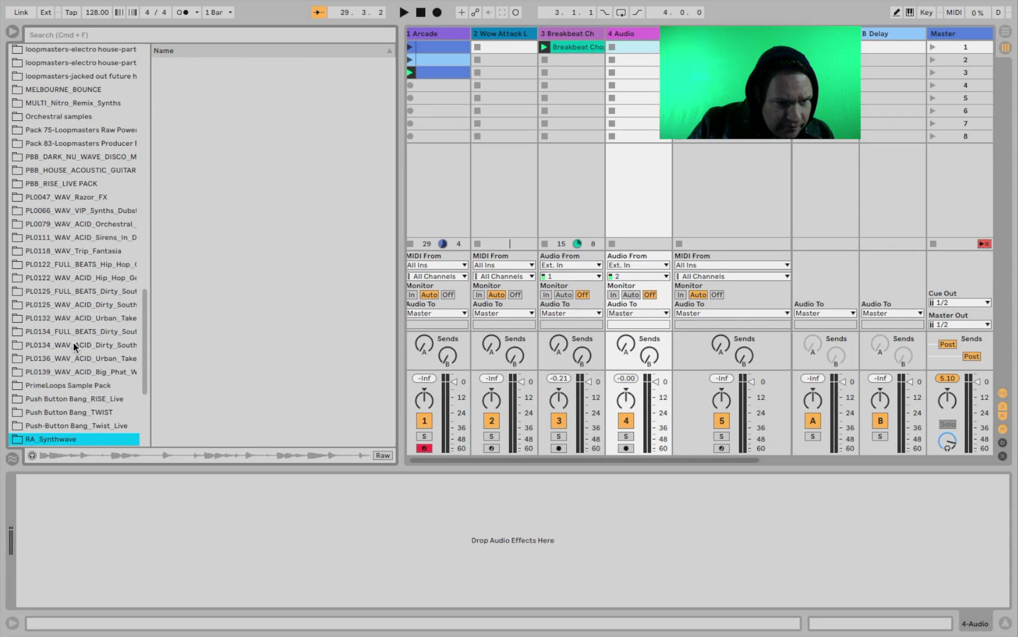
pyautogui.press('Down')
pyautogui.press('Down')
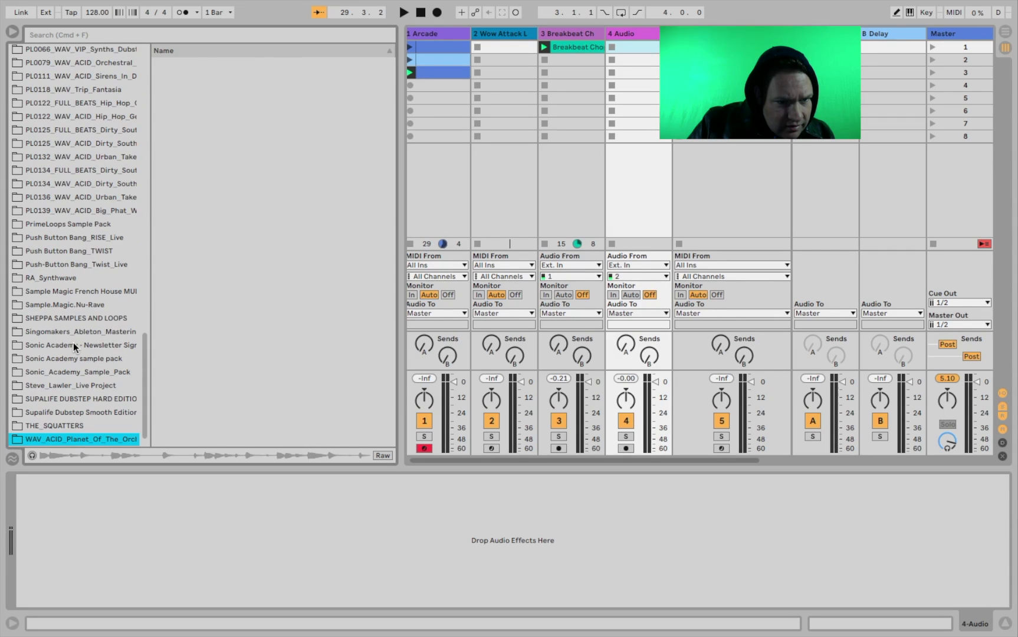
pyautogui.press('Up')
pyautogui.moveTo(146, 388); pyautogui.dragTo(148, 272)
pyautogui.moveTo(144, 312); pyautogui.dragTo(130, 386)
pyautogui.scroll(-1, 130, 385)
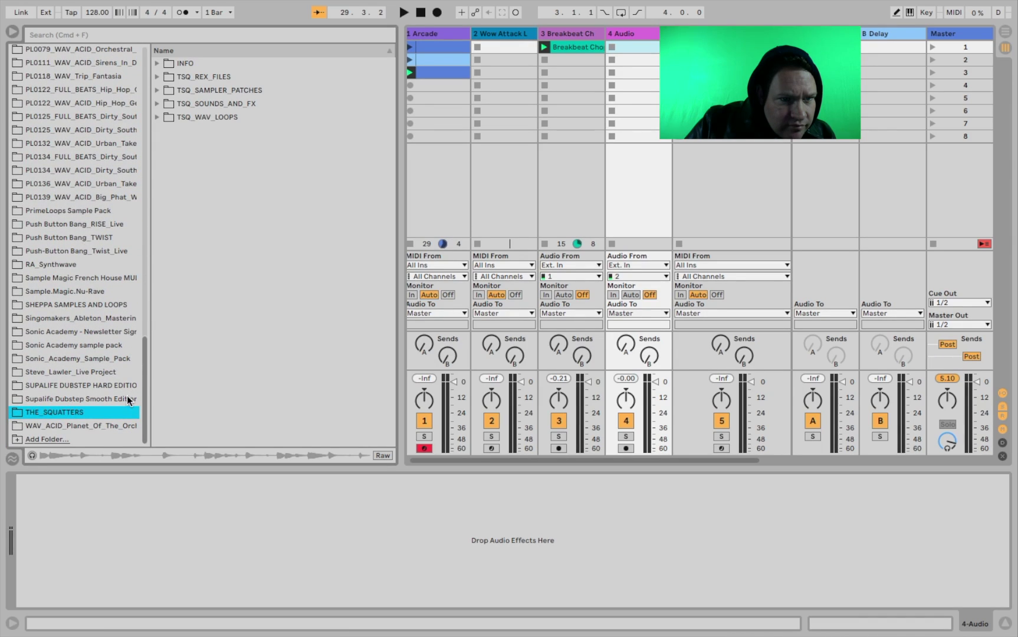
# Step: Expand the Razor FX folder inside PL0047_WAV_Razor_FX to view its subfolders, and hide the browser
pyautogui.scroll(8, 127, 391)
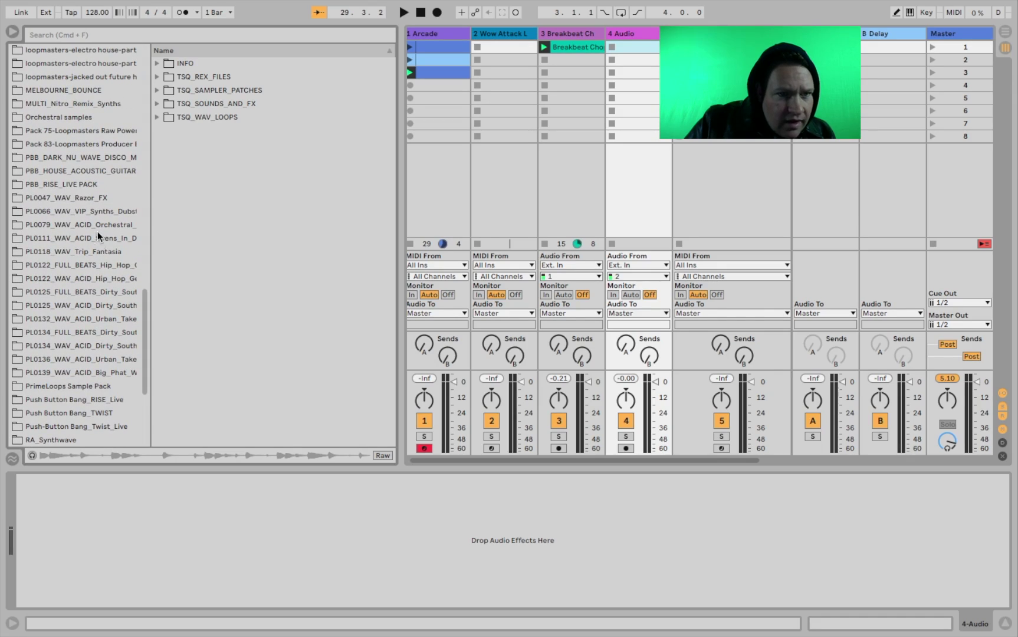
pyautogui.click(96, 199)
pyautogui.click(158, 64)
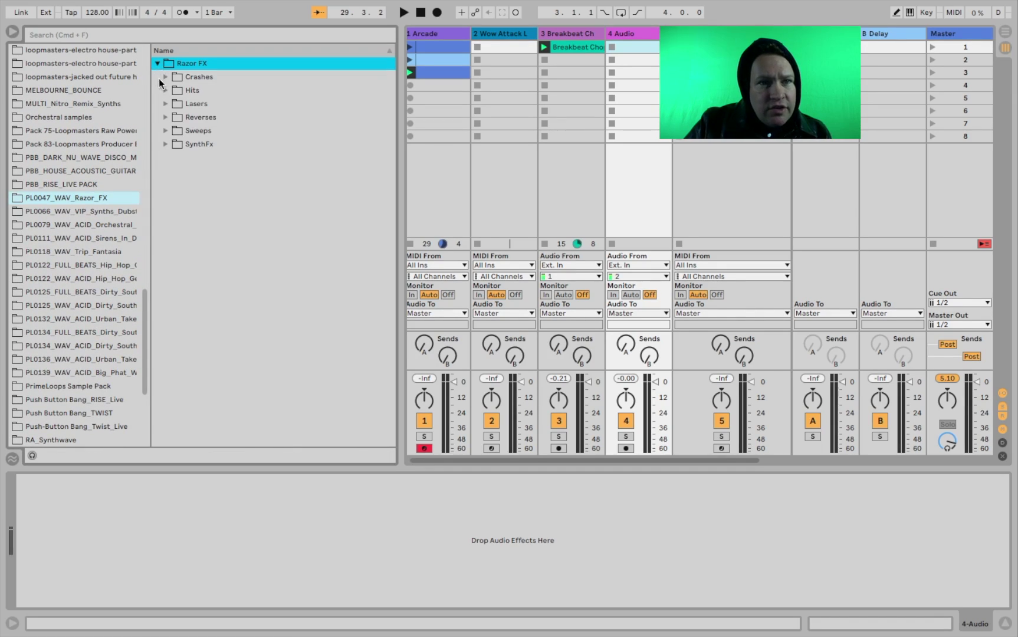
pyautogui.click(303, 148)
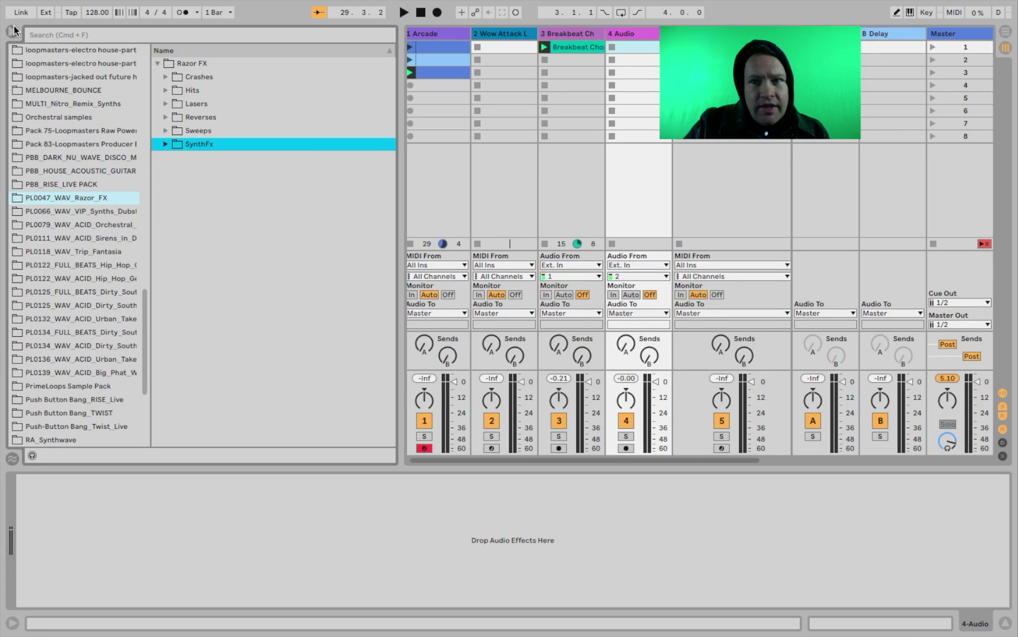
pyautogui.click(12, 32)
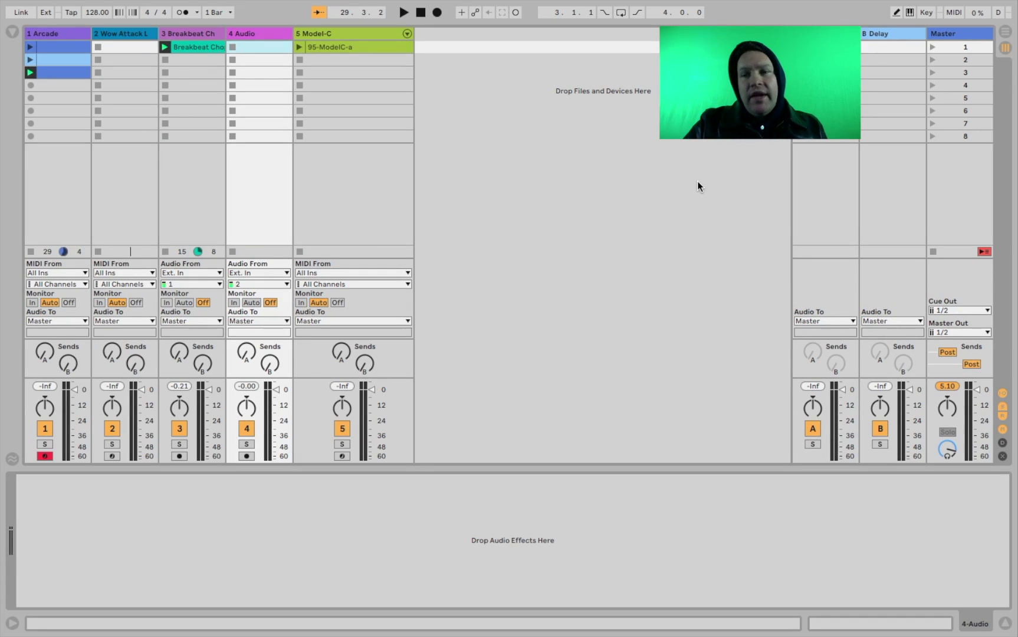
# Step: Show the mappable controls in Key Map mode, and switch to MIDI Map mode
pyautogui.click(926, 12)
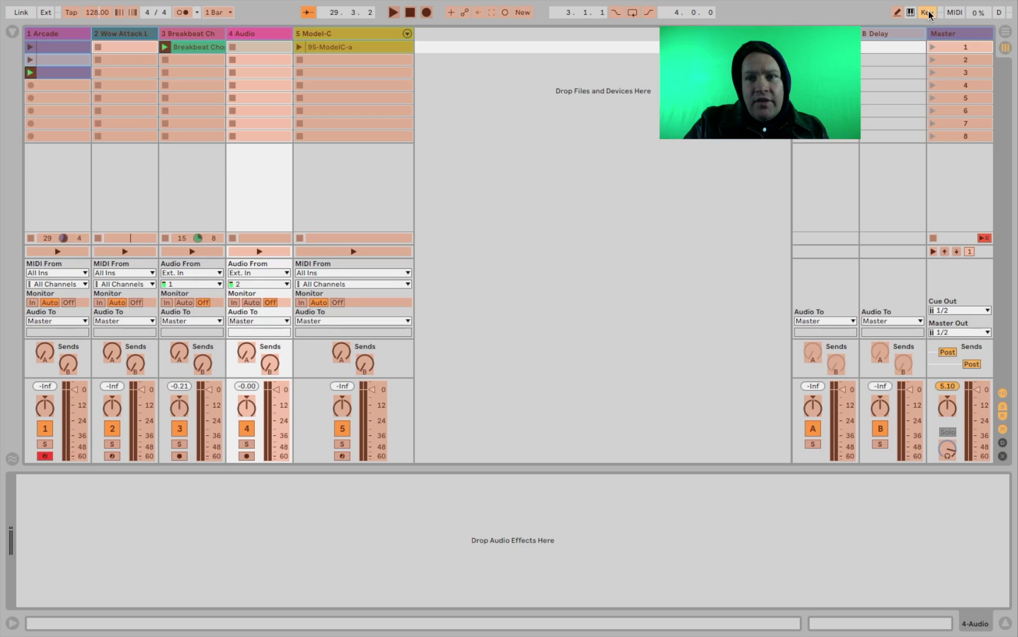
pyautogui.click(927, 13)
pyautogui.click(927, 13)
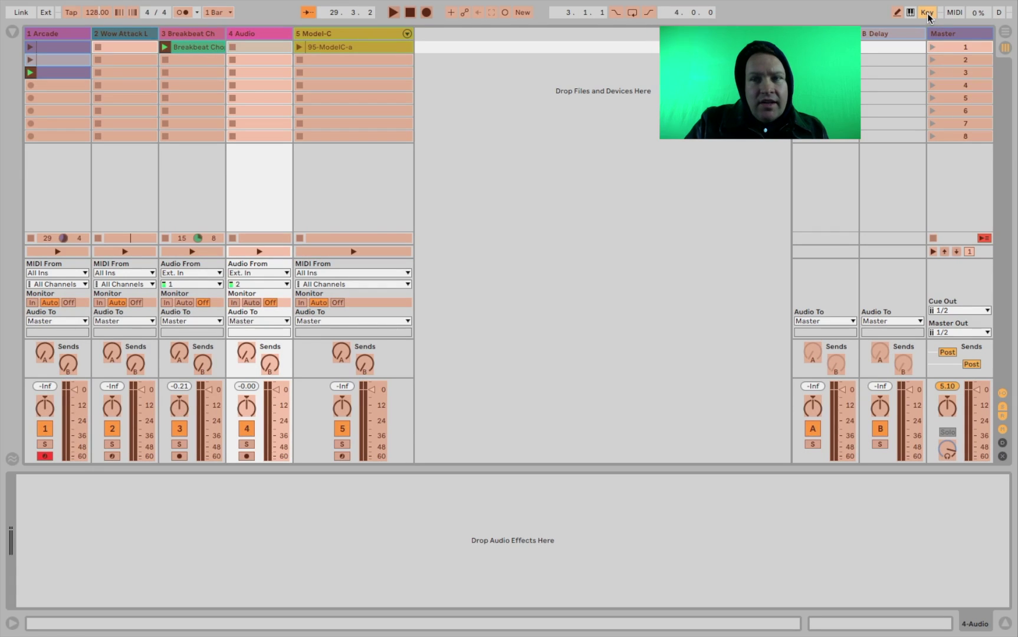
pyautogui.click(954, 13)
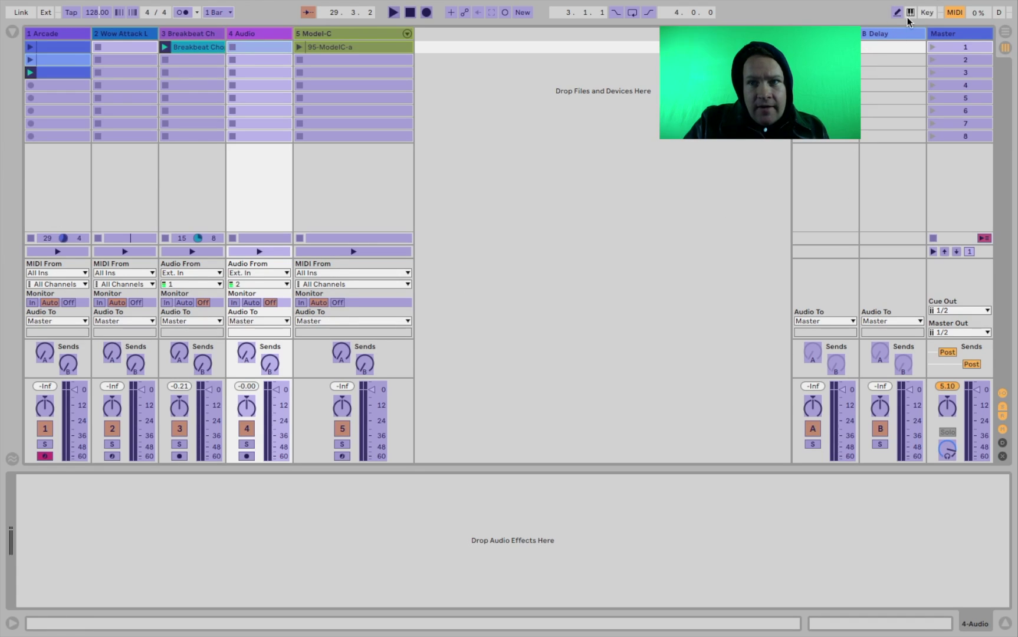
# Step: Exit MIDI Map mode, and record scene 1 into the Arrangement from the beginning of the song
pyautogui.click(954, 13)
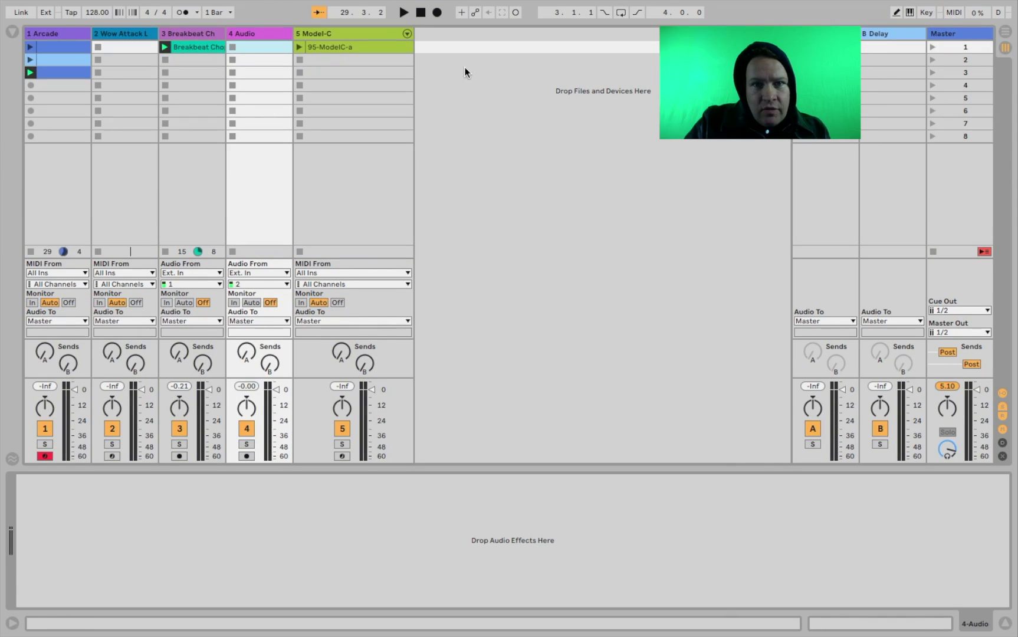
pyautogui.click(419, 14)
pyautogui.press('space')
pyautogui.click(423, 14)
pyautogui.click(437, 12)
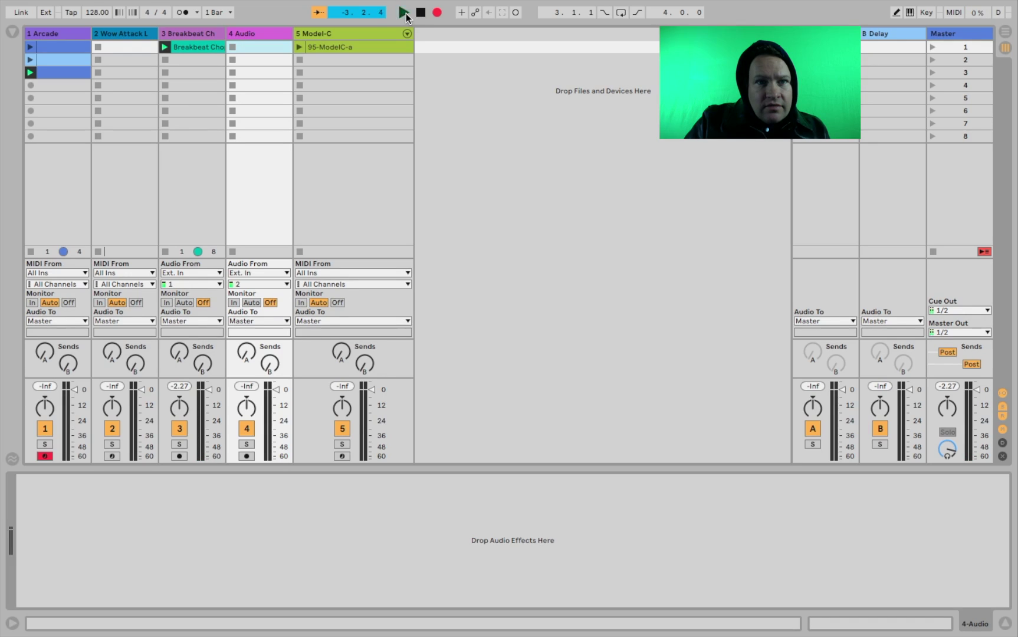
pyautogui.click(933, 48)
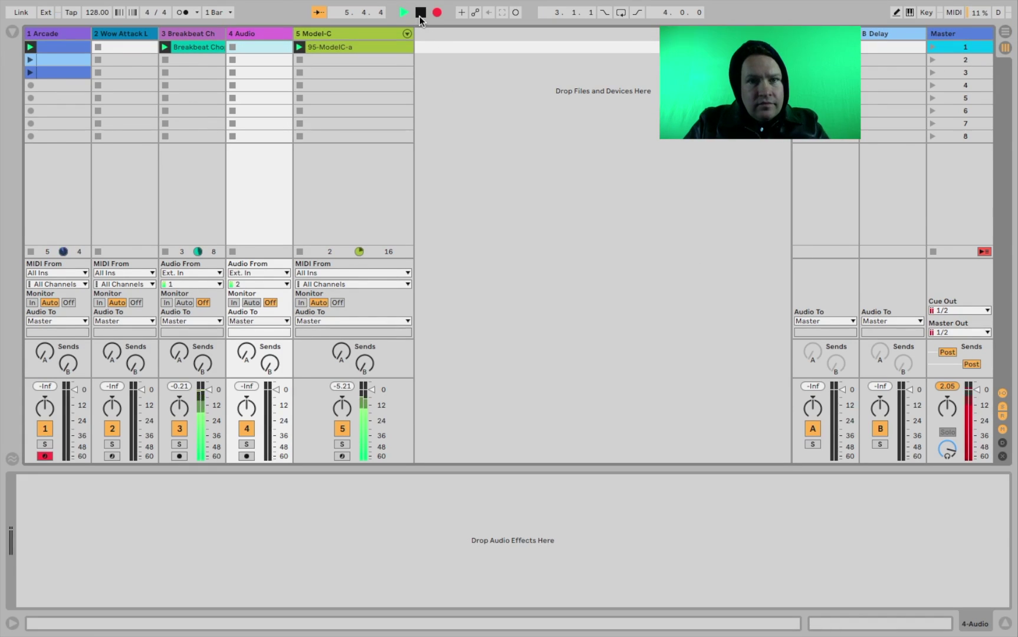
# Step: Follow the recording in Arrangement View, toggling the metronome on and off, and stop the recording
pyautogui.press('Tab')
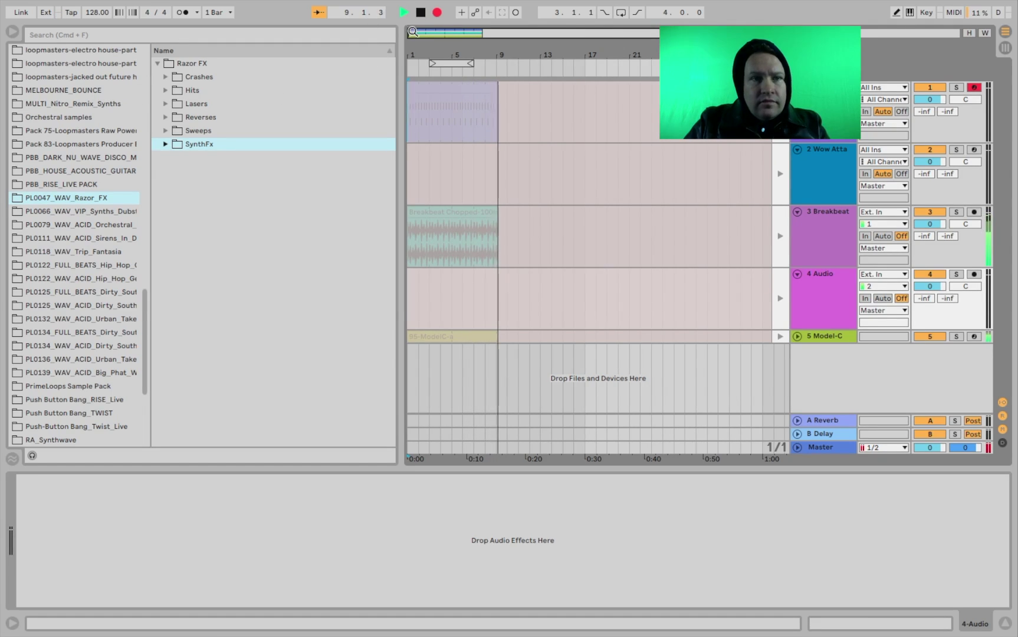
pyautogui.click(187, 14)
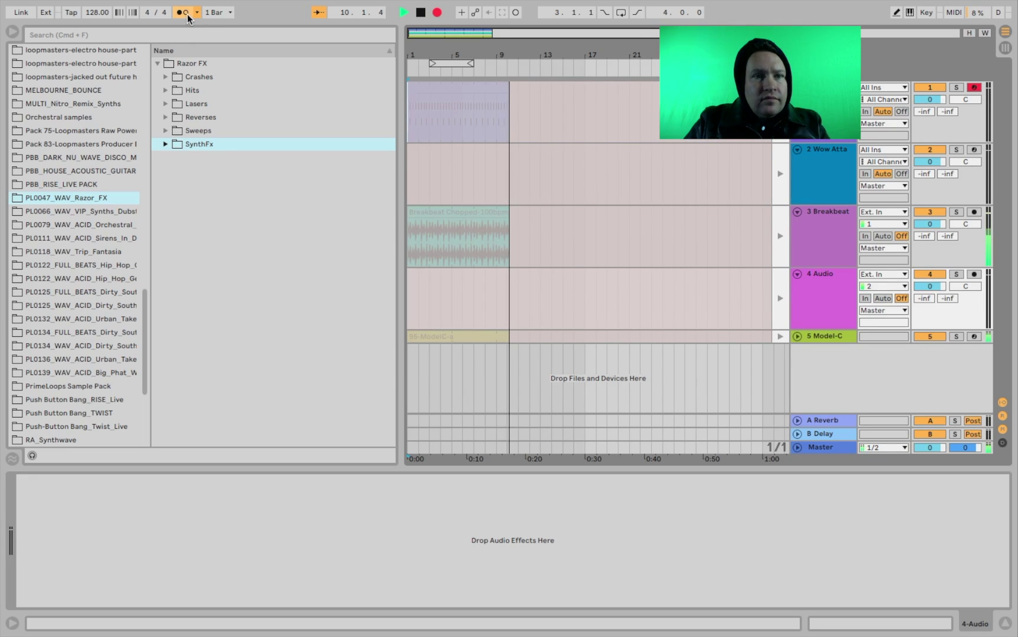
pyautogui.click(187, 13)
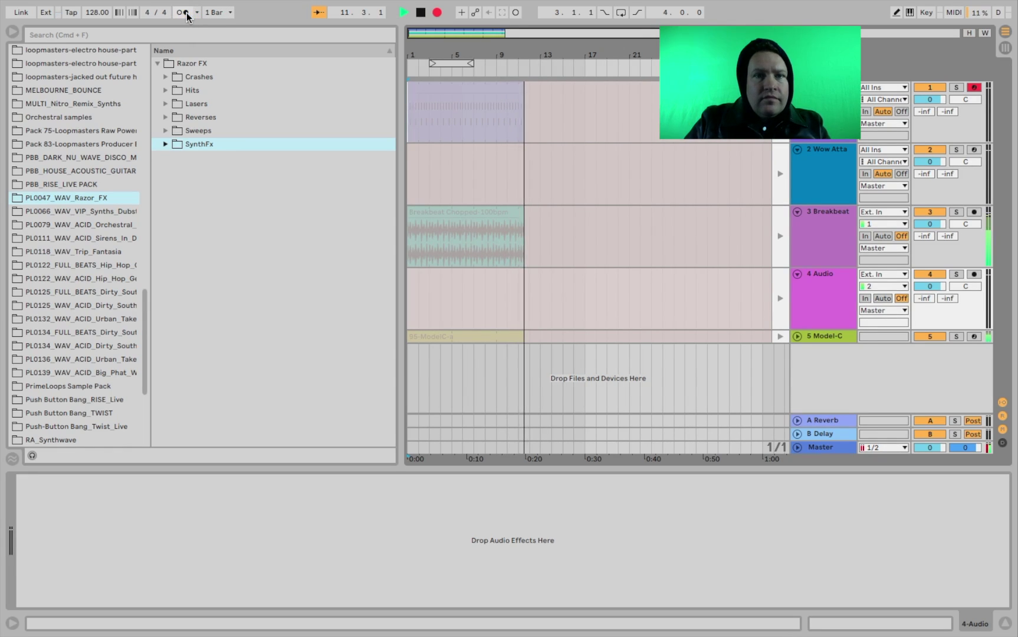
pyautogui.click(420, 12)
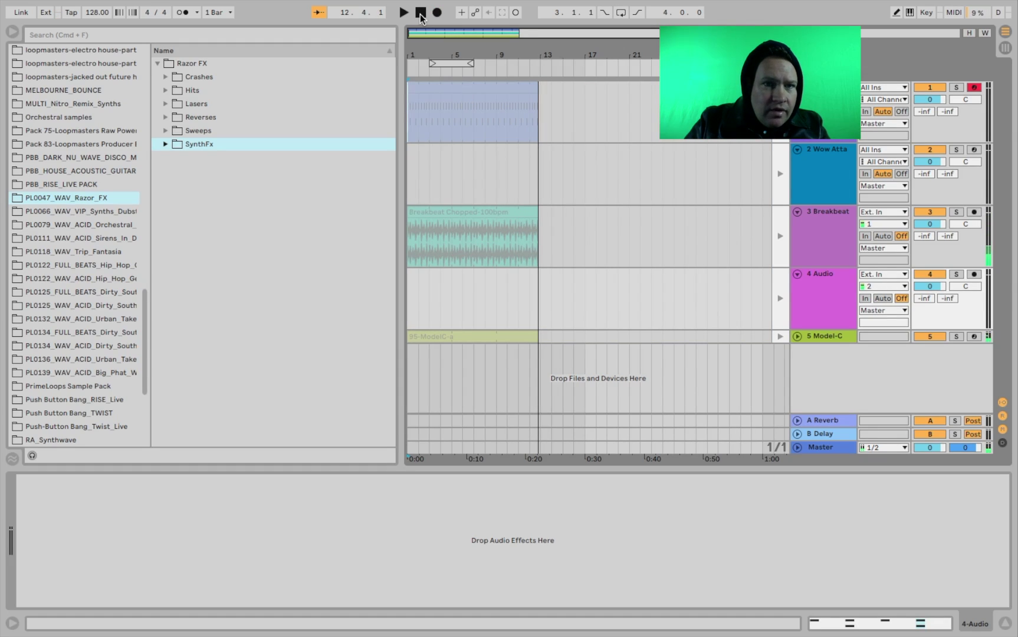
# Step: Switch back and forth between Session View and Arrangement View, hide the Arrangement's browser, and finish in Arrangement View
pyautogui.press('Tab')
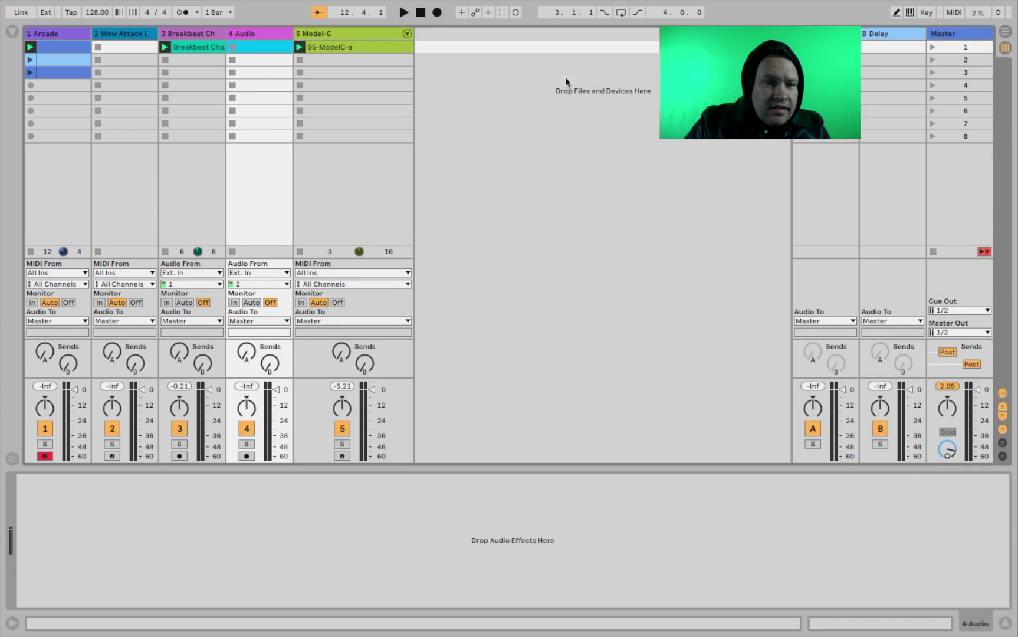
pyautogui.press('Tab')
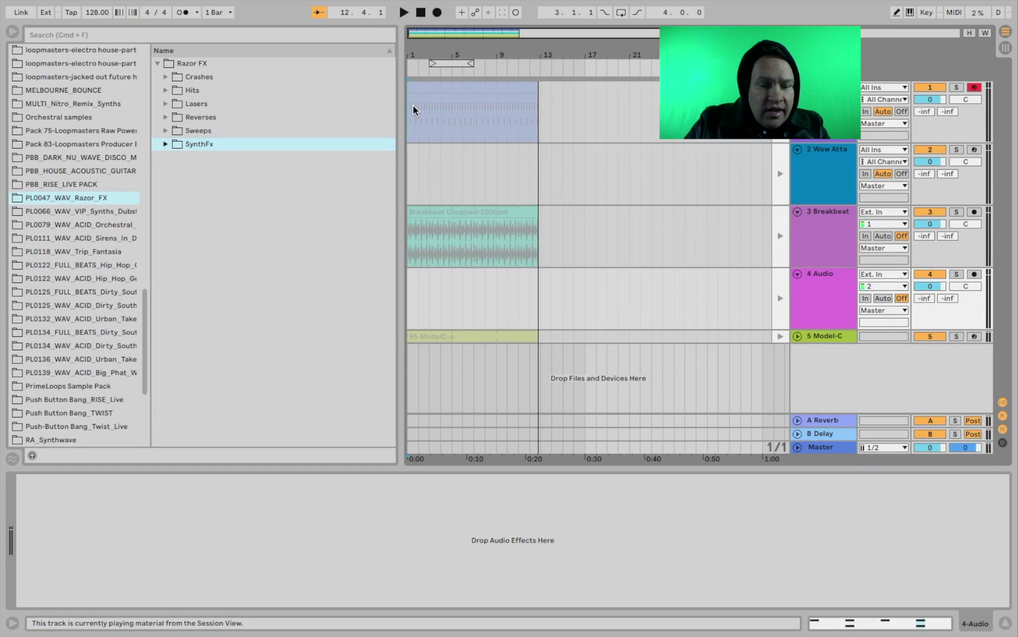
pyautogui.press('Tab')
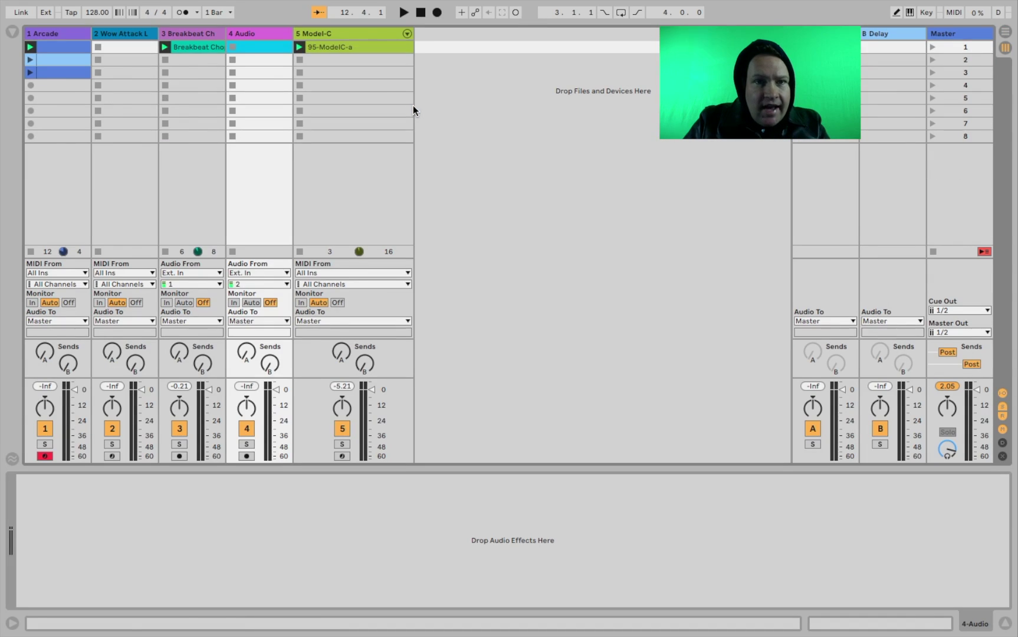
pyautogui.press('Tab')
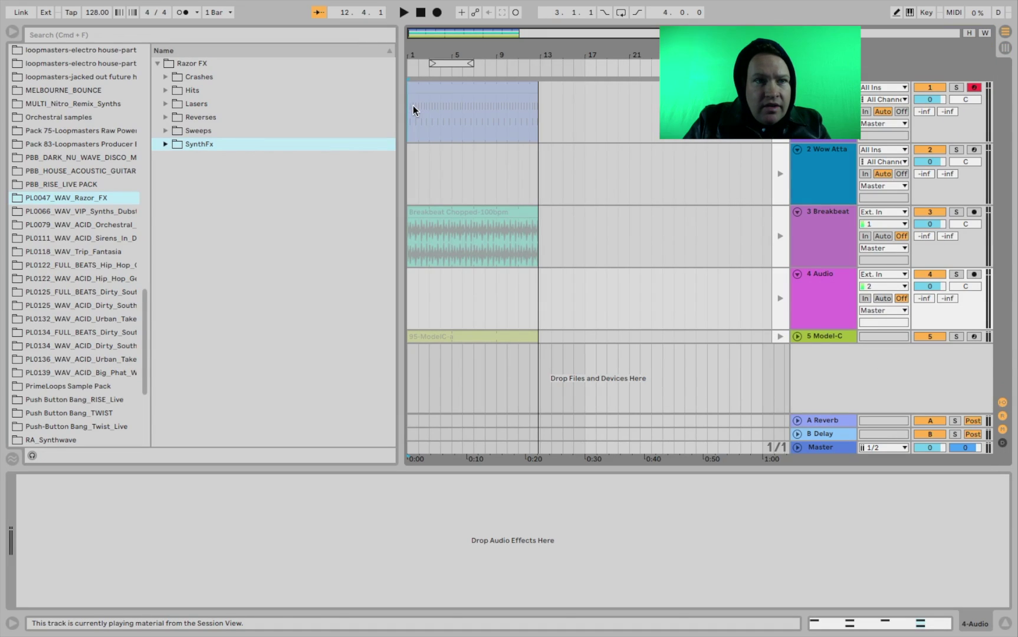
pyautogui.click(12, 31)
pyautogui.press('Tab')
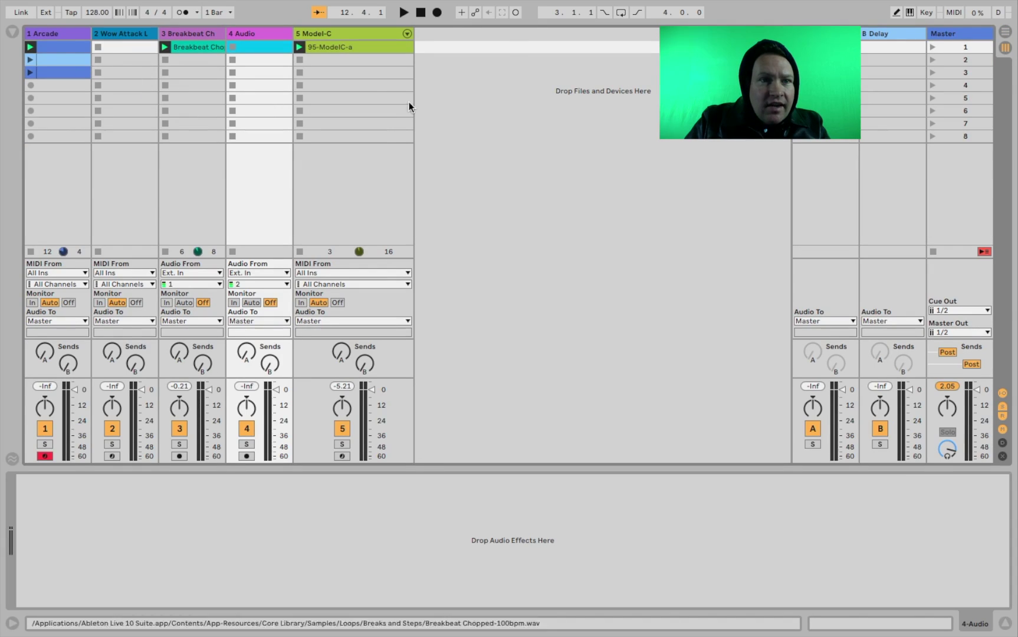
pyautogui.press('Tab')
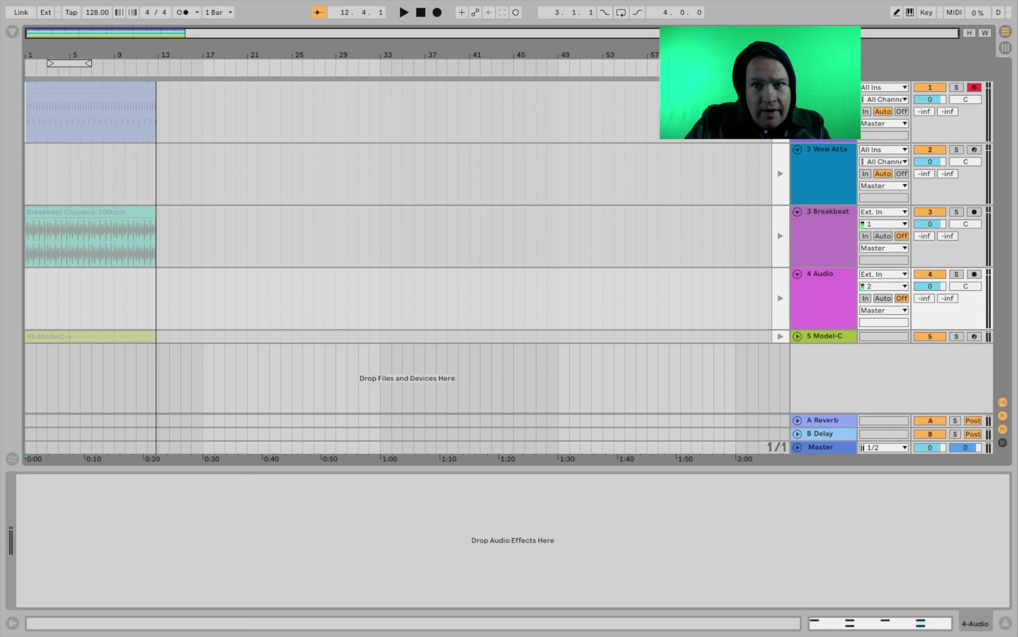
# Step: Switch all tracks back to Arrangement playback, and unfold the 5 Model-C track to show its MIDI notes
pyautogui.click(780, 68)
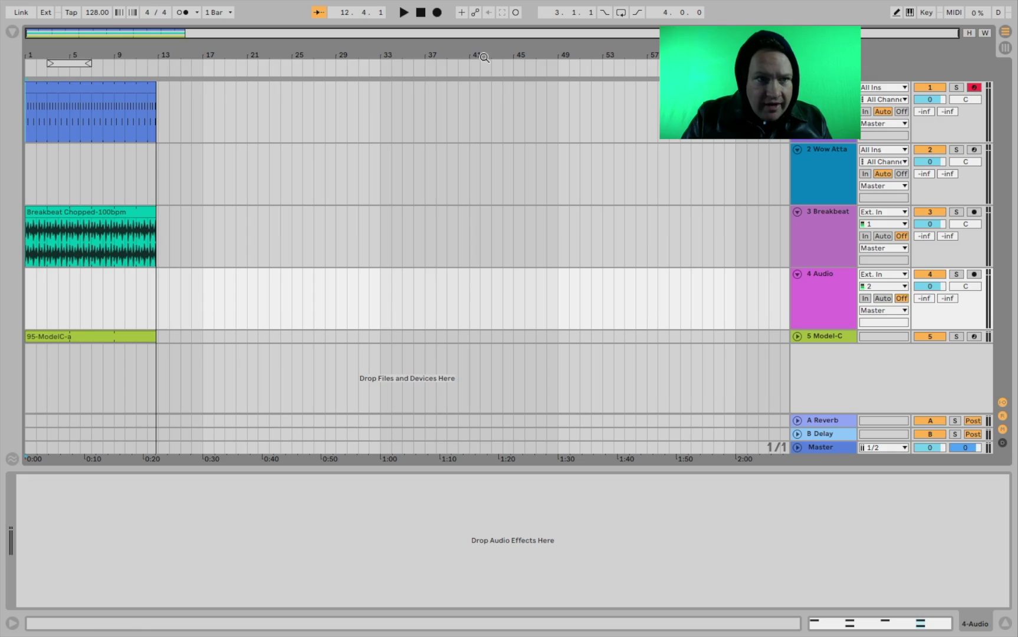
pyautogui.moveTo(32, 53); pyautogui.dragTo(31, 136)
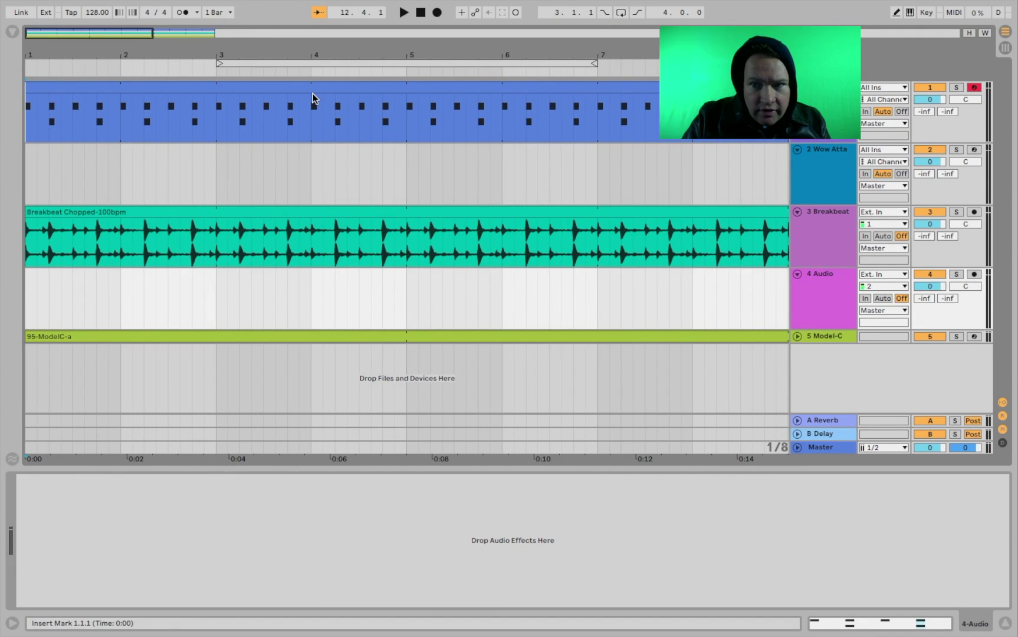
pyautogui.click(798, 336)
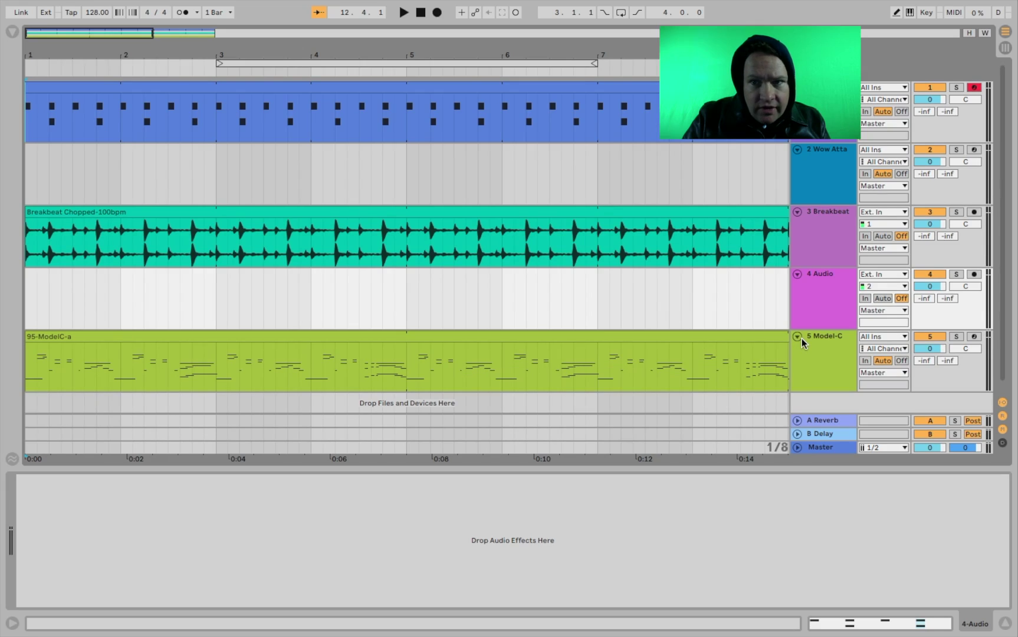
pyautogui.click(798, 212)
pyautogui.click(798, 212)
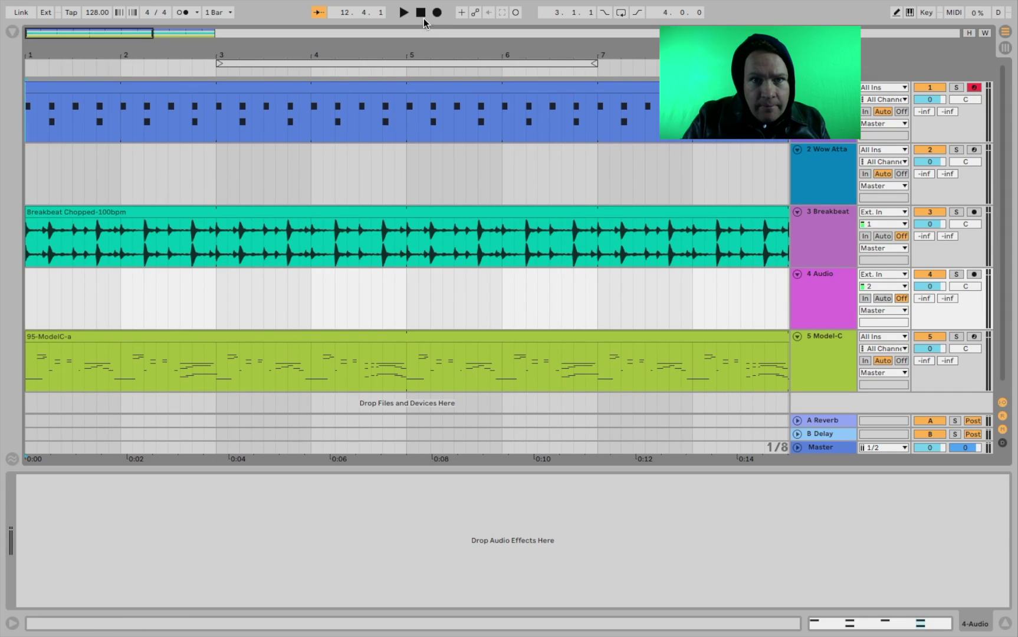
# Step: Play the recorded arrangement from the beginning for a few bars, and stop playback
pyautogui.click(403, 13)
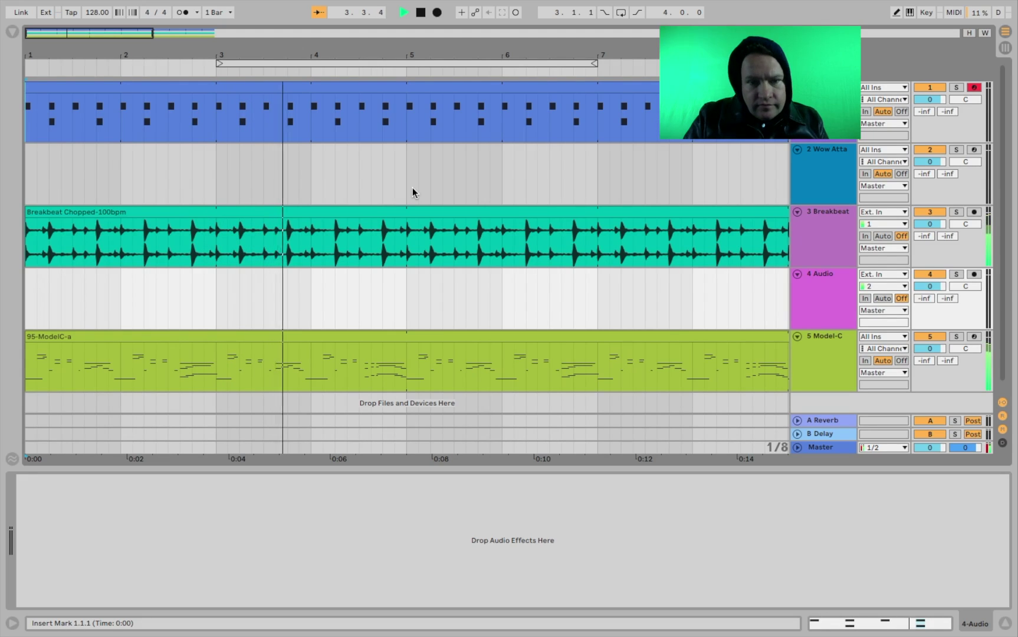
pyautogui.moveTo(559, 52)
pyautogui.mouseDown()
pyautogui.moveTo(559, 20)
pyautogui.moveTo(560, 50)
pyautogui.mouseUp()
pyautogui.press('space')
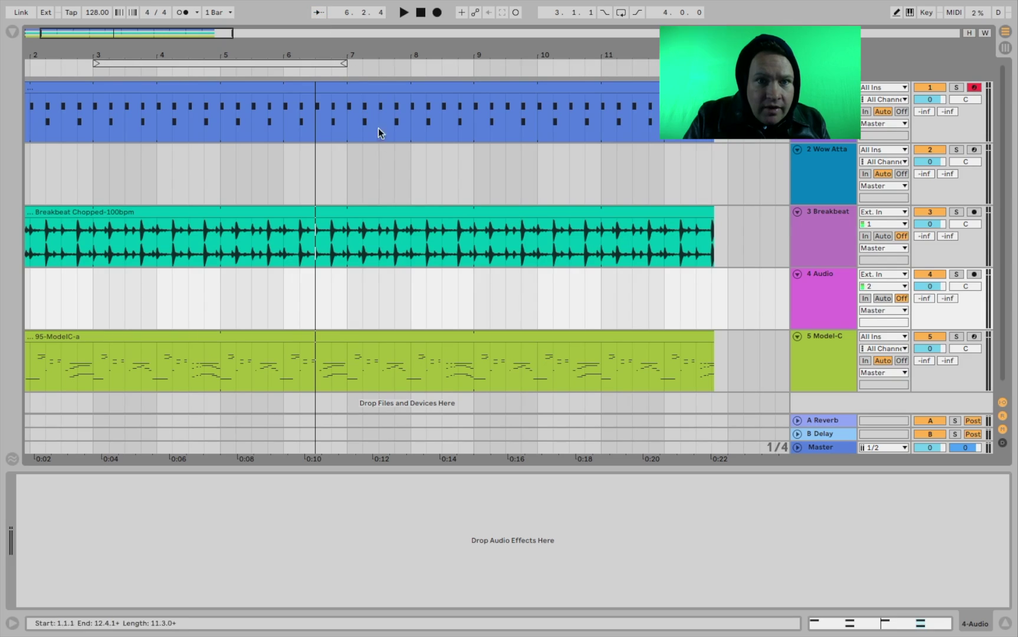
# Step: Select the time from 5.1.1 to 8.1.1 across the first two tracks, and view the available clip editing commands
pyautogui.moveTo(378, 128); pyautogui.dragTo(378, 174)
pyautogui.moveTo(343, 65); pyautogui.dragTo(227, 94)
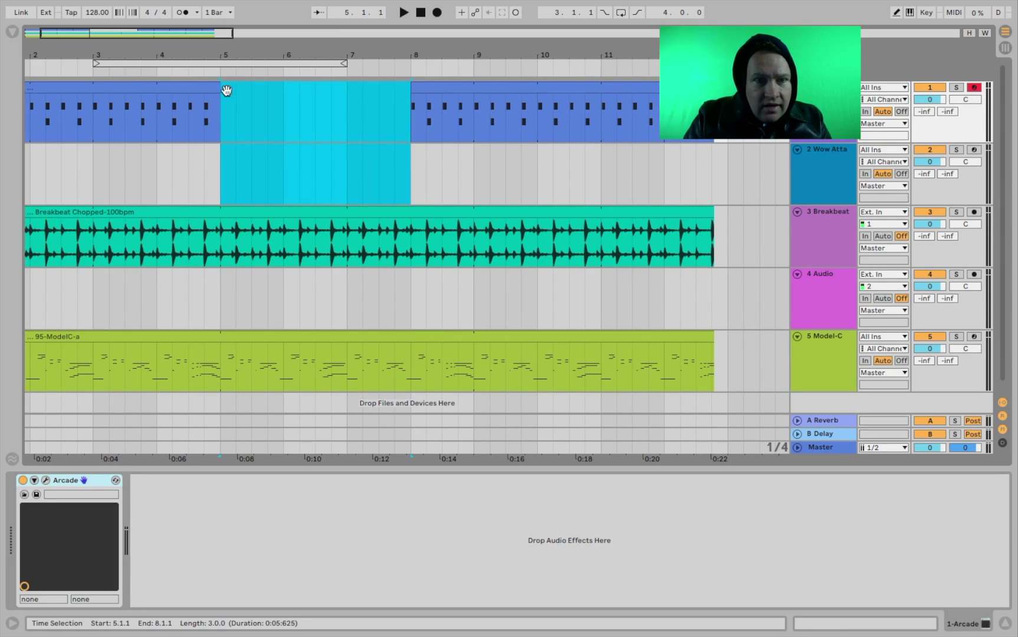
pyautogui.rightClick(235, 106)
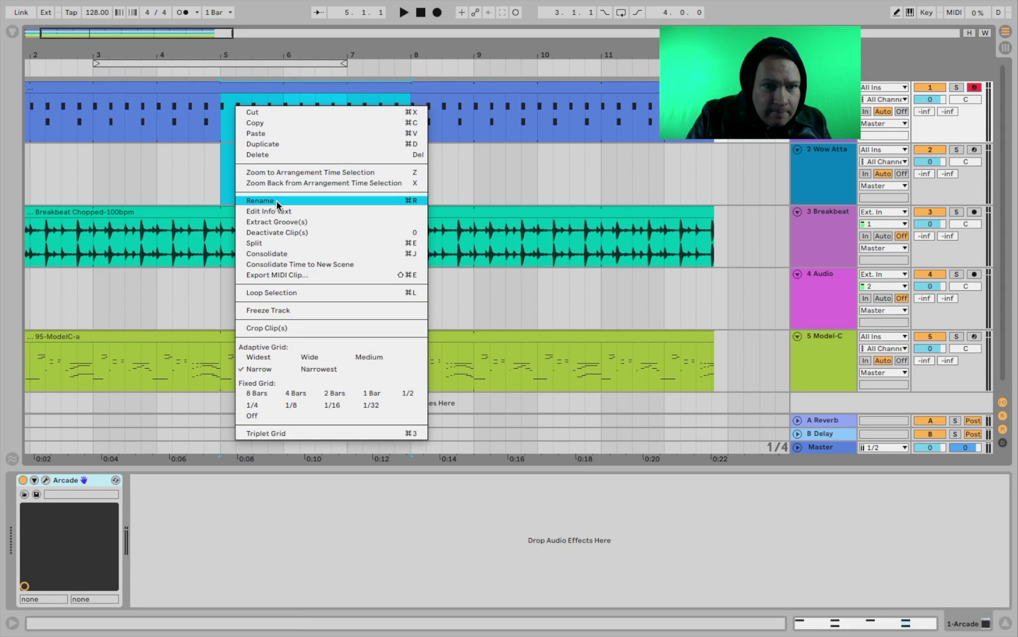
pyautogui.click(136, 166)
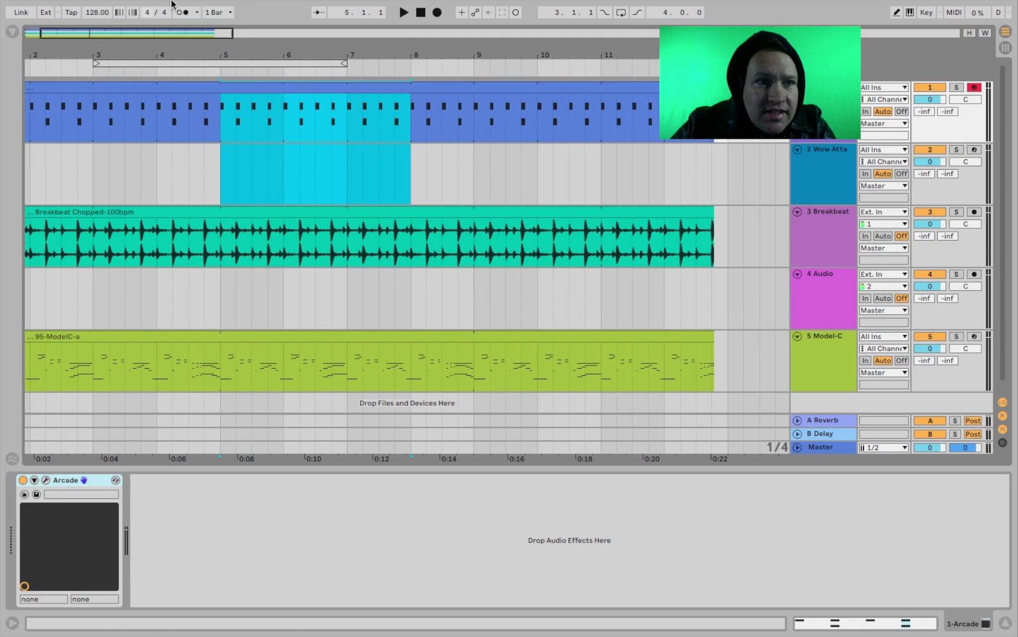
# Step: Replace the time selection with an insert mark at bar 7 on the Breakbeat track, and return to Session View
pyautogui.moveTo(171, 3)
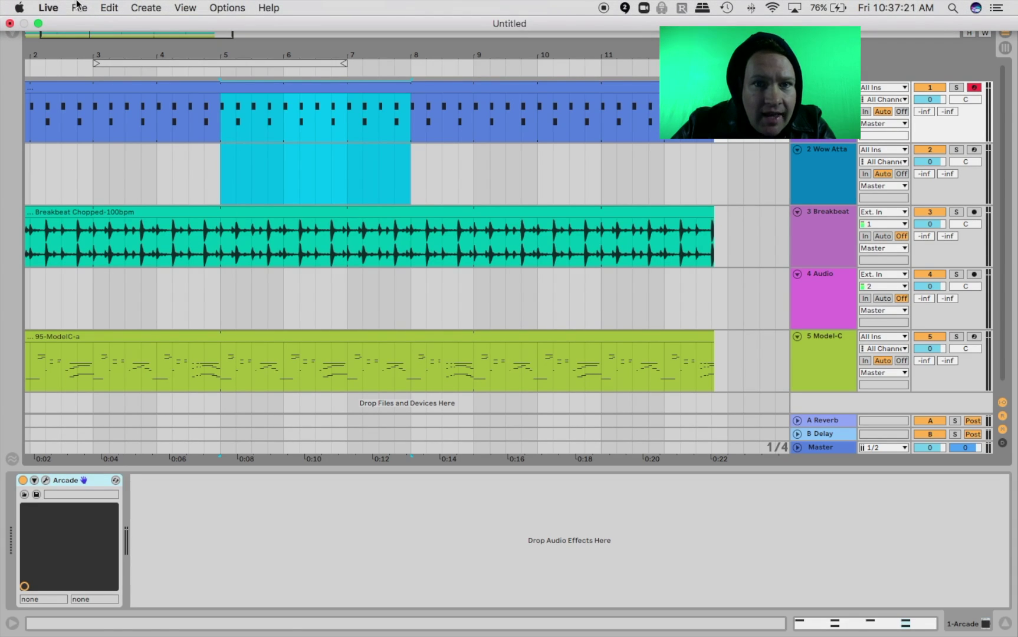
pyautogui.click(348, 227)
pyautogui.press('Tab')
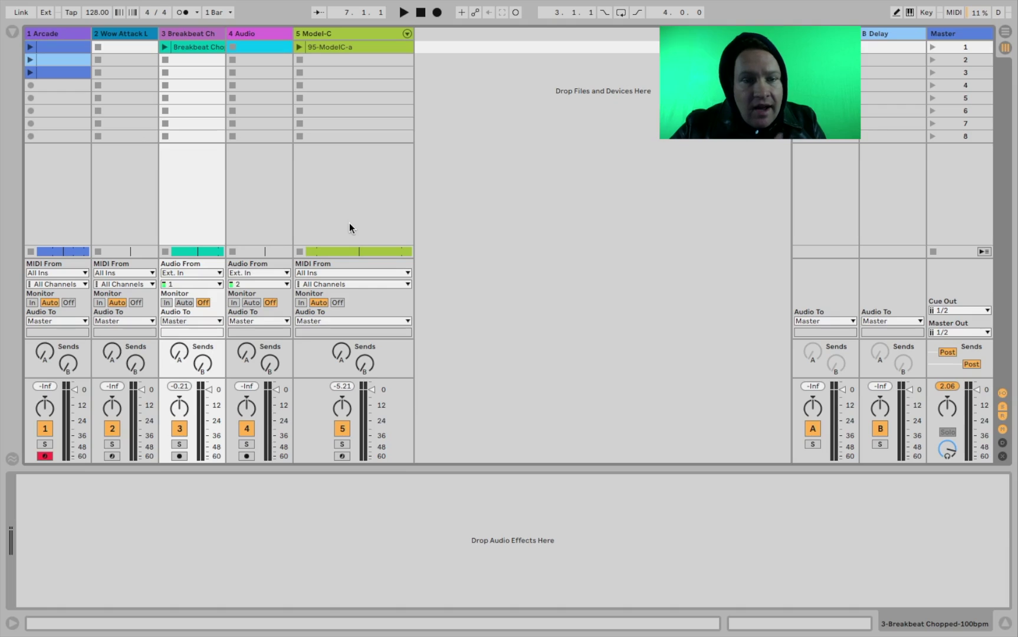